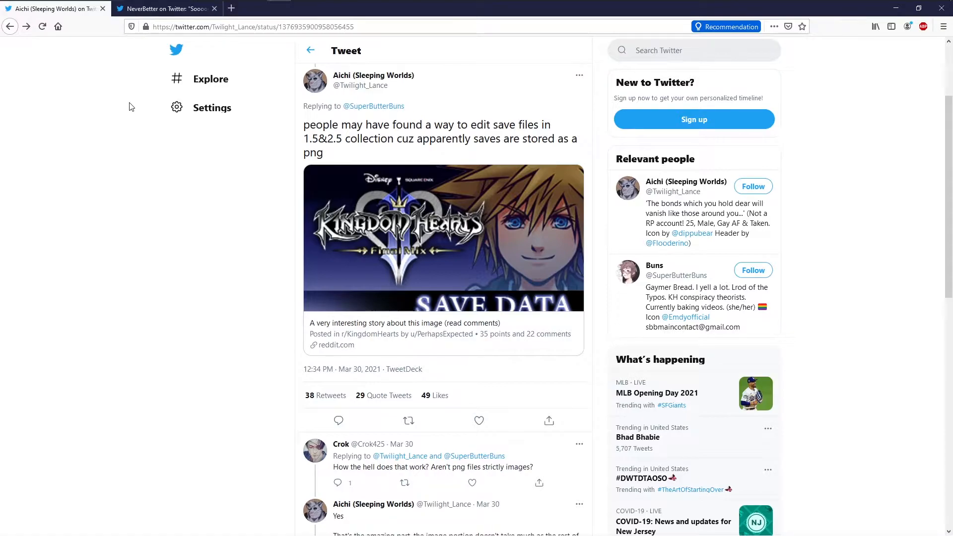
Read through the second open tweet about editing Kingdom Hearts PC saves and its replies.
key("ctrl+Tab")
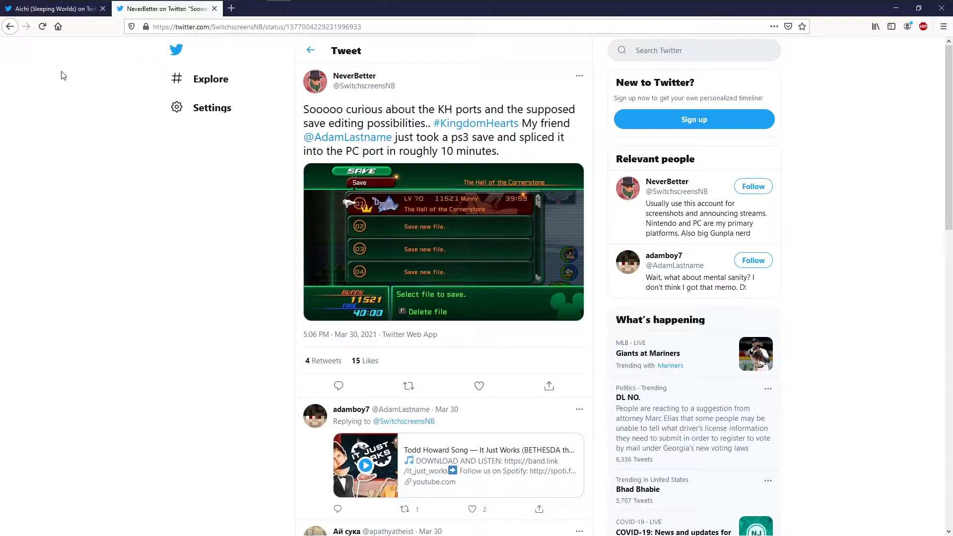
scroll(69, 99, "down", 5)
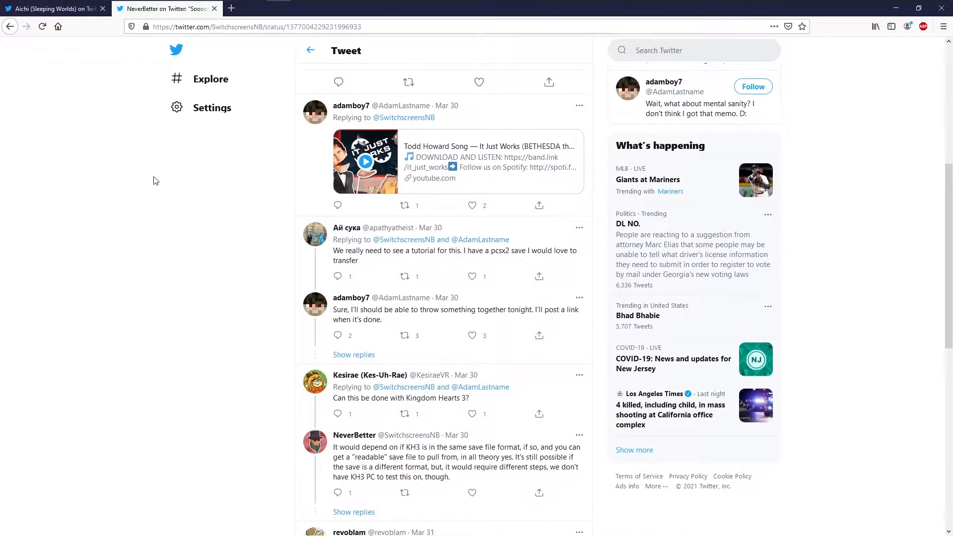
left_click(385, 252)
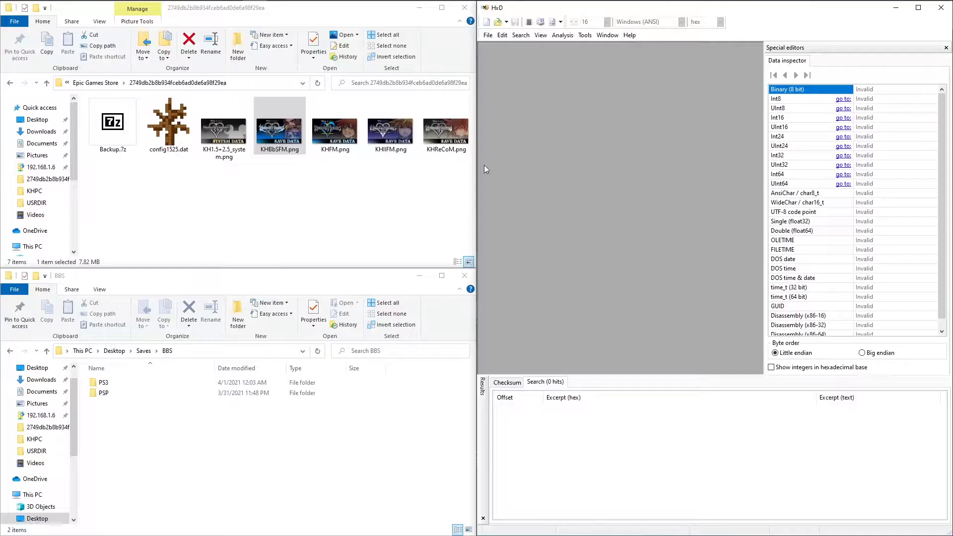
Open SAVEDATA.DAT from the PSP save's ULJM057750000 folder read-only in HxD.
double_click(110, 395)
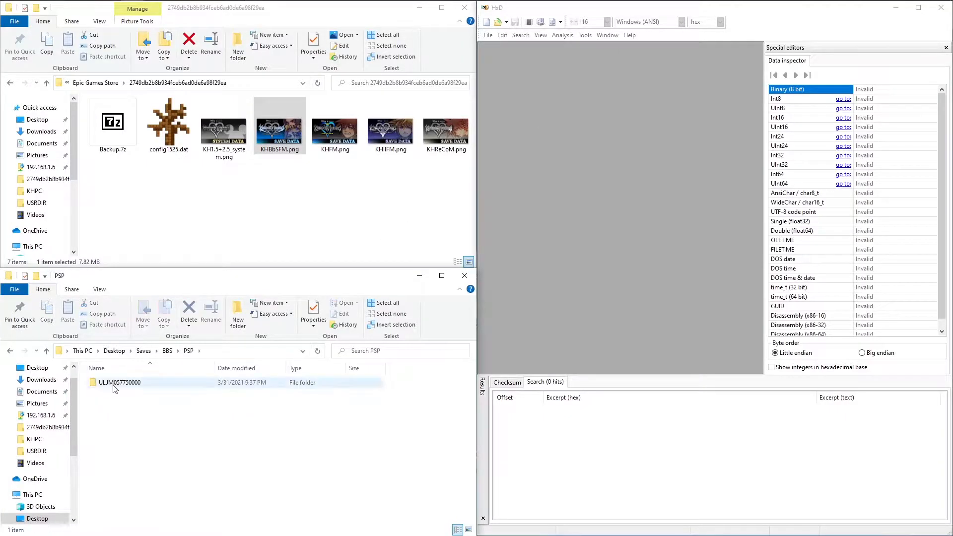
double_click(113, 383)
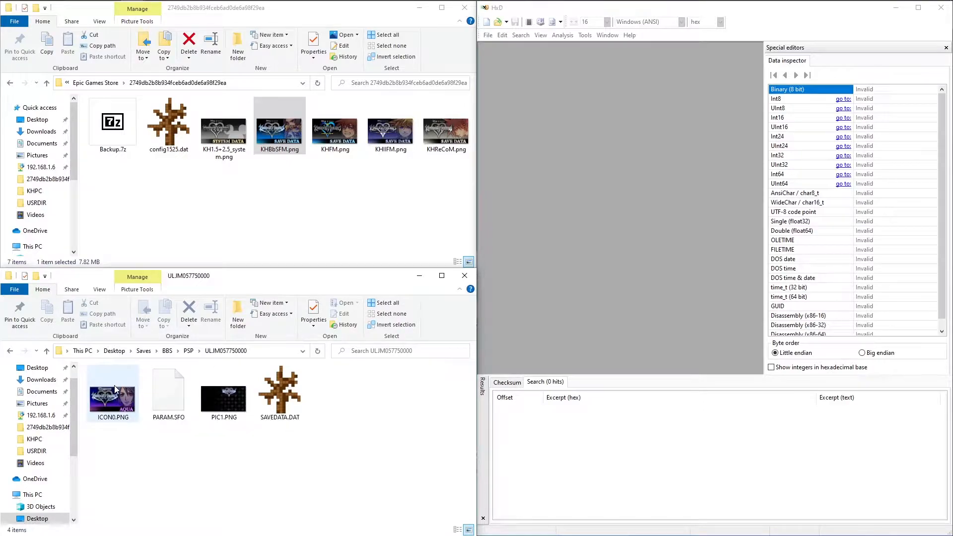
right_click(293, 386)
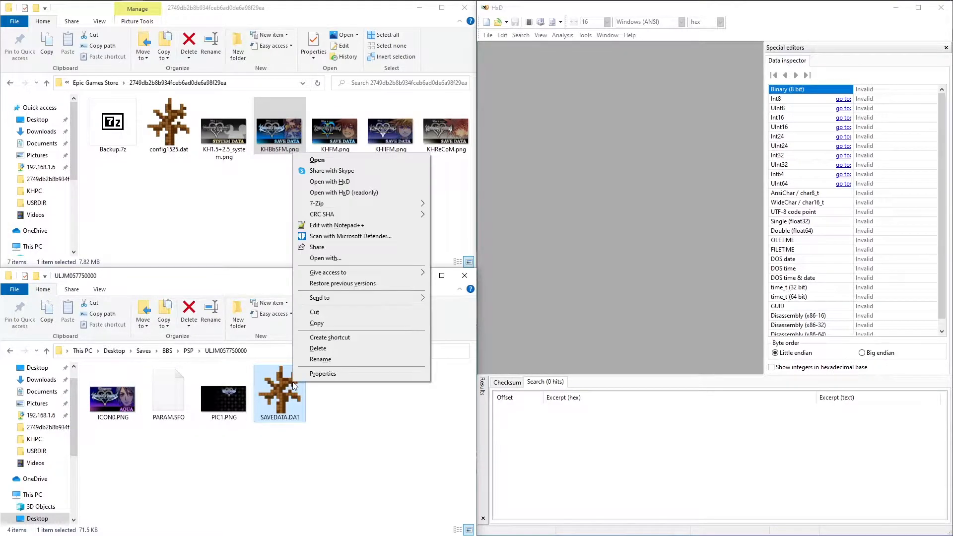
left_click(381, 194)
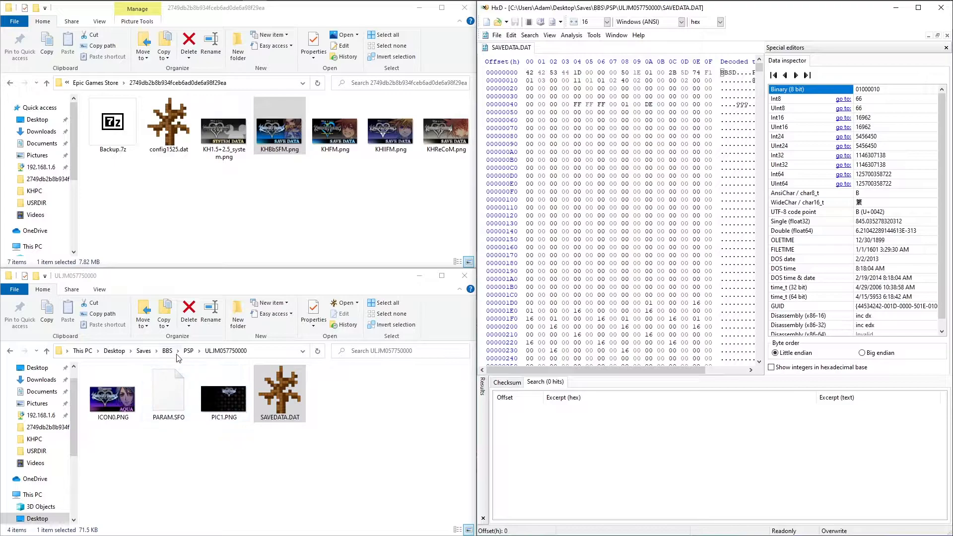
Open SAVEDATA.DAT from the BBS PS3 save folder BLUS31460-ULJM05775-0000 read-only in HxD.
left_click(163, 356)
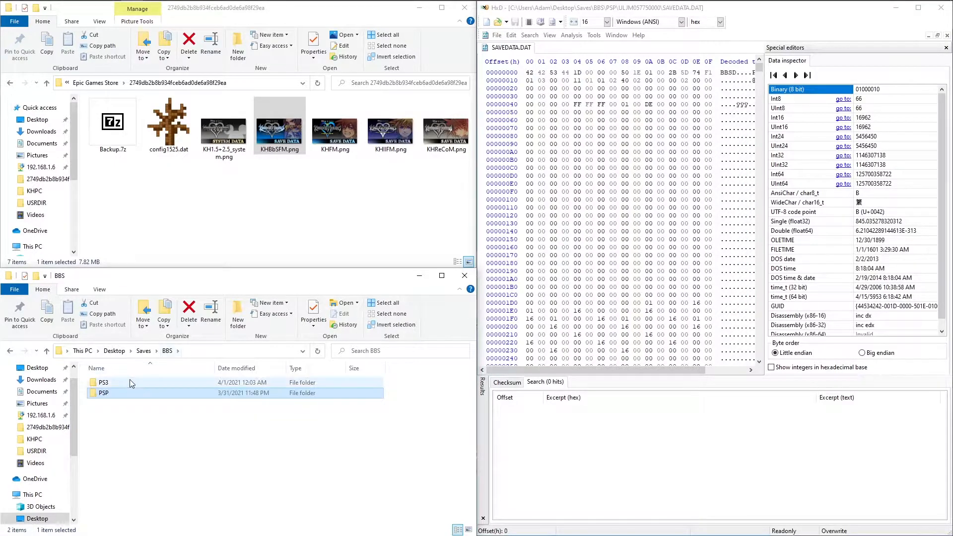
double_click(129, 379)
left_click(131, 382)
double_click(131, 382)
left_click(130, 404)
right_click(130, 405)
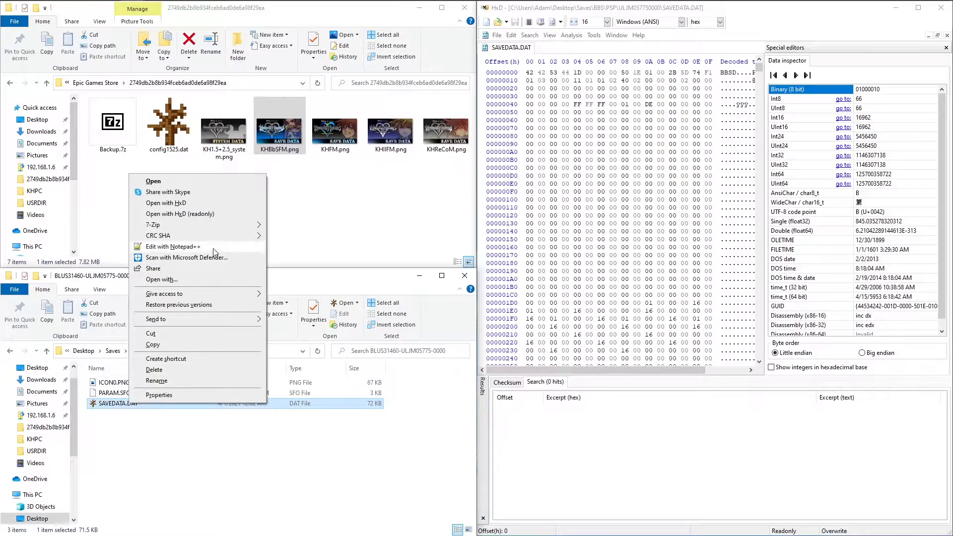
left_click(211, 217)
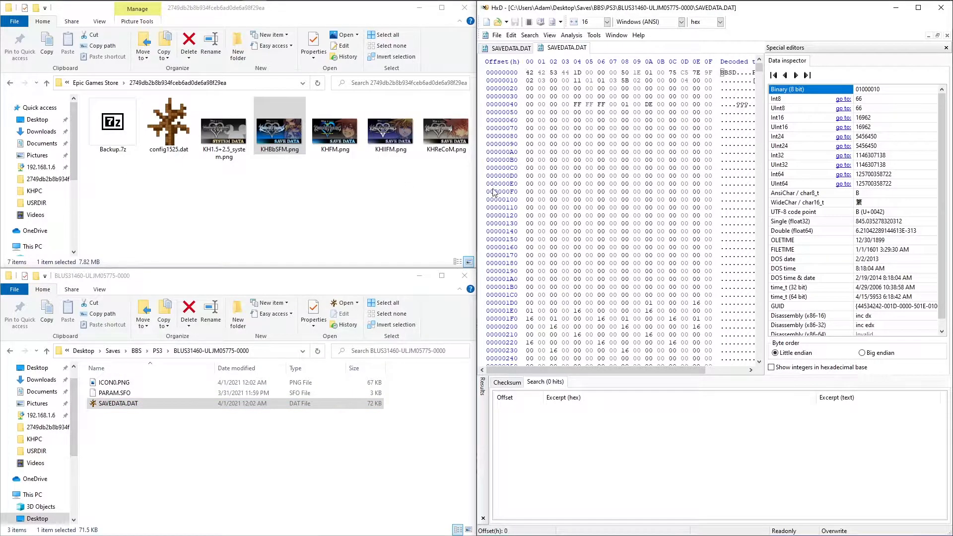
Open KHBbSFM.png from the Epic Games Store save folder in HxD for editing and maximize the HxD window.
left_click(286, 131)
right_click(285, 128)
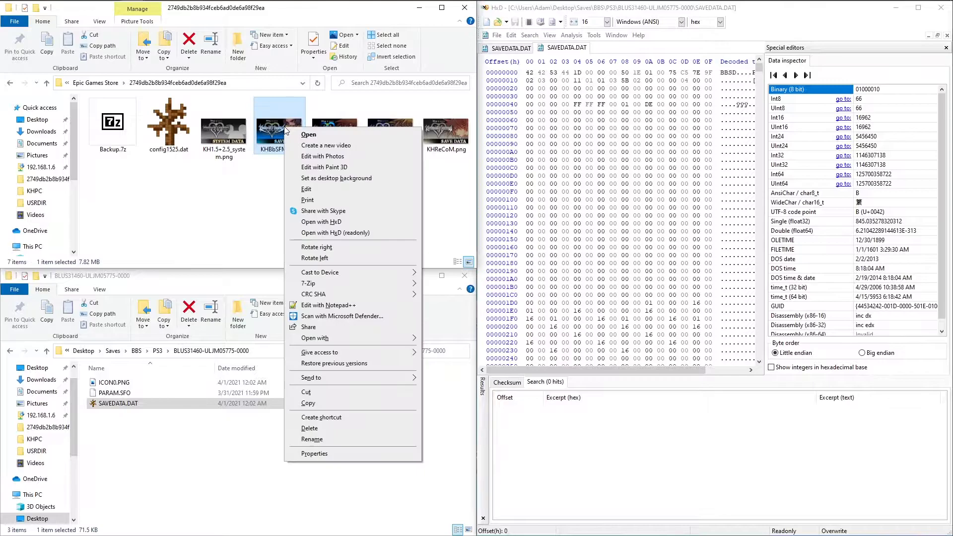
left_click(332, 221)
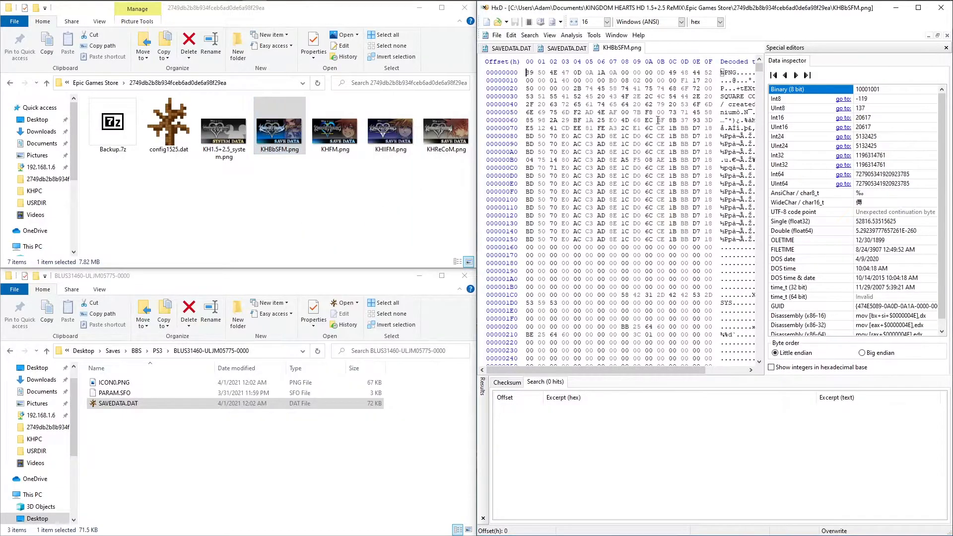
left_click(917, 8)
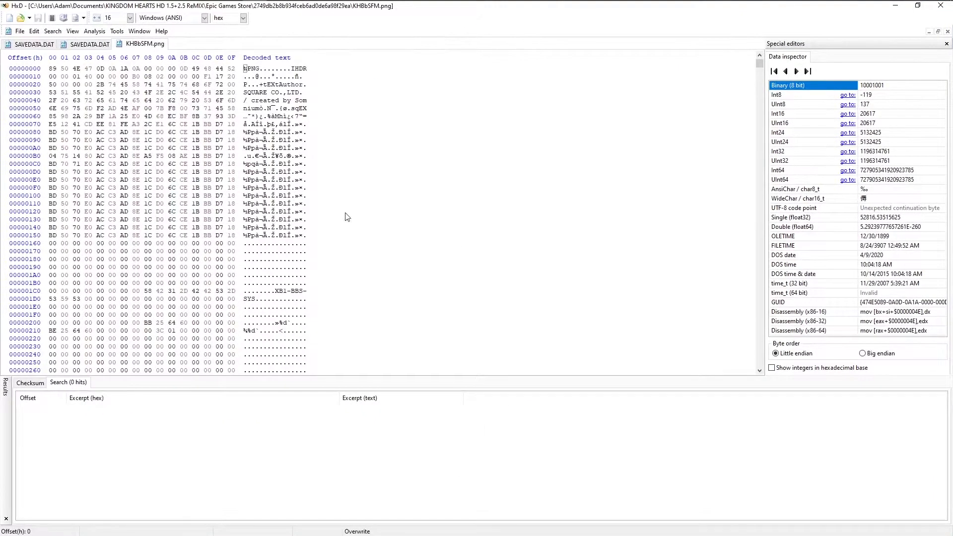
Select the header bytes 42 42 53 44 in the PSP SAVEDATA.DAT and compare them with the PS3 save and KHBbSFM.png.
left_click(31, 43)
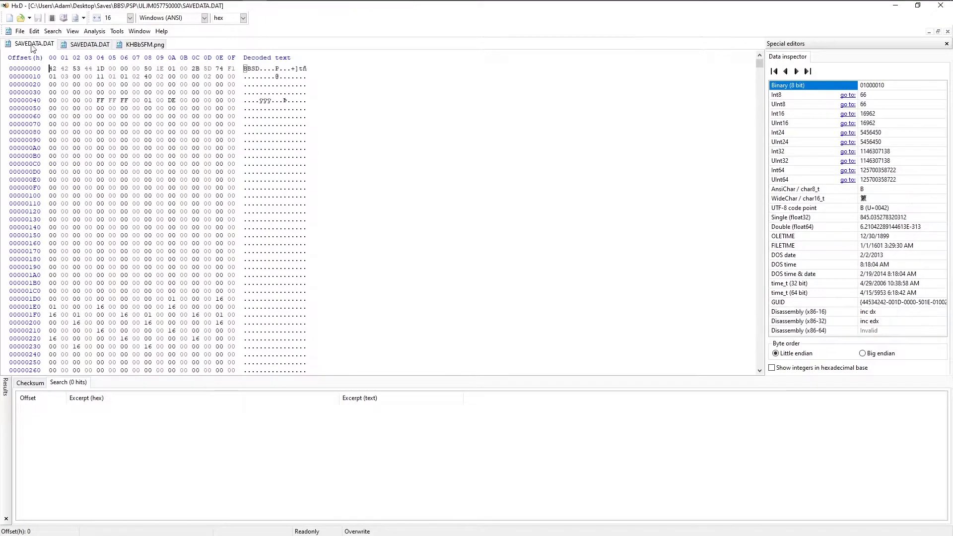
left_click_drag(50, 70, 90, 69)
key("ctrl+c")
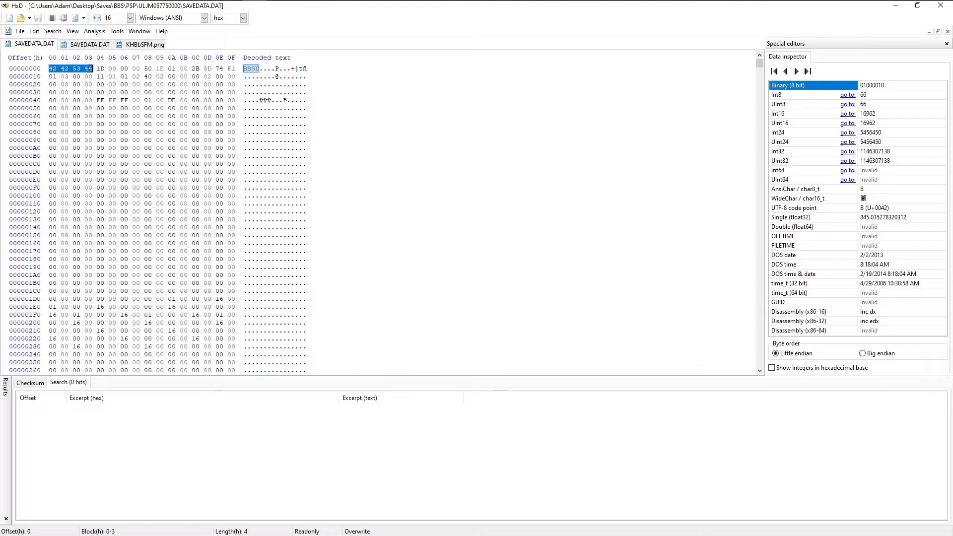
left_click(107, 44)
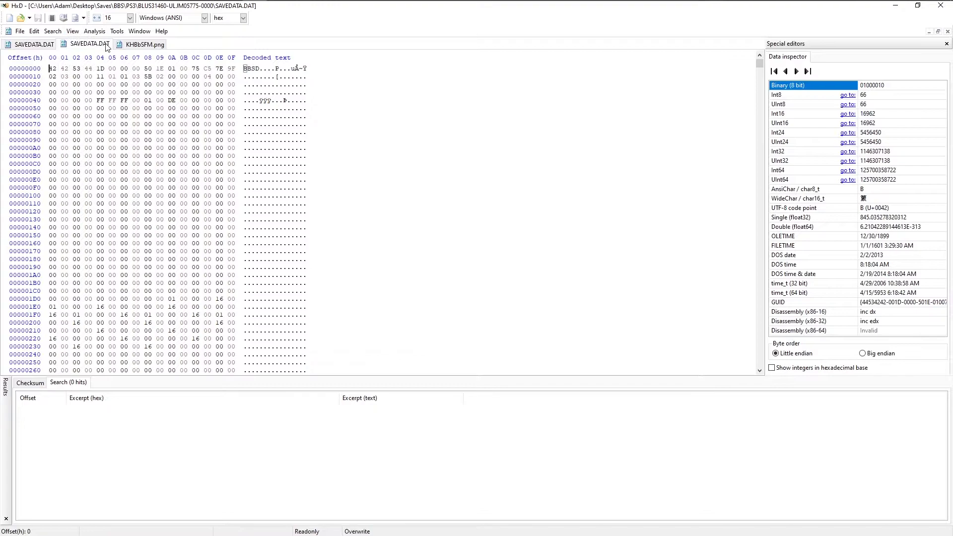
left_click(139, 50)
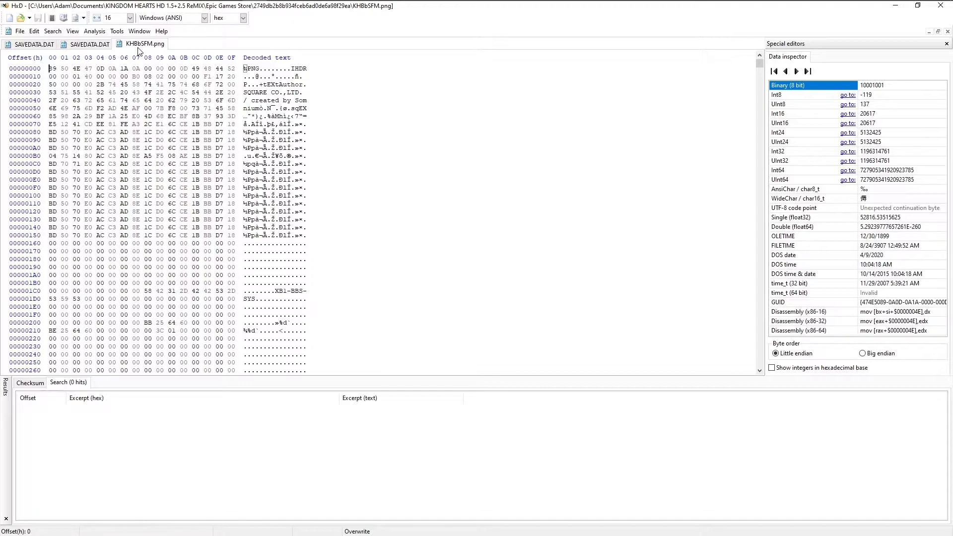
Find all occurrences of the hex values 42 42 53 44 in KHBbSFM.png and go to the match at offset 86D0.
key("ctrl+f")
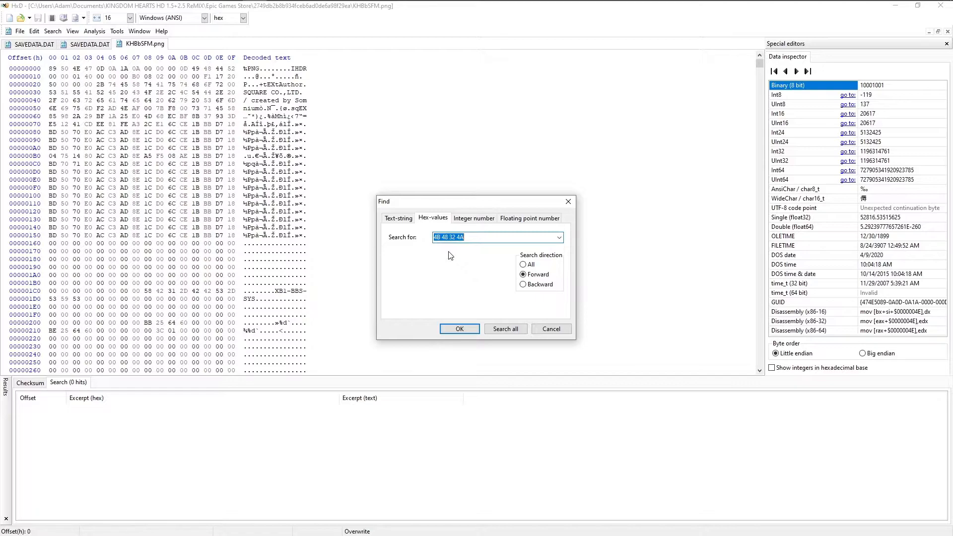
key("ctrl+v")
left_click(503, 330)
left_click(287, 410)
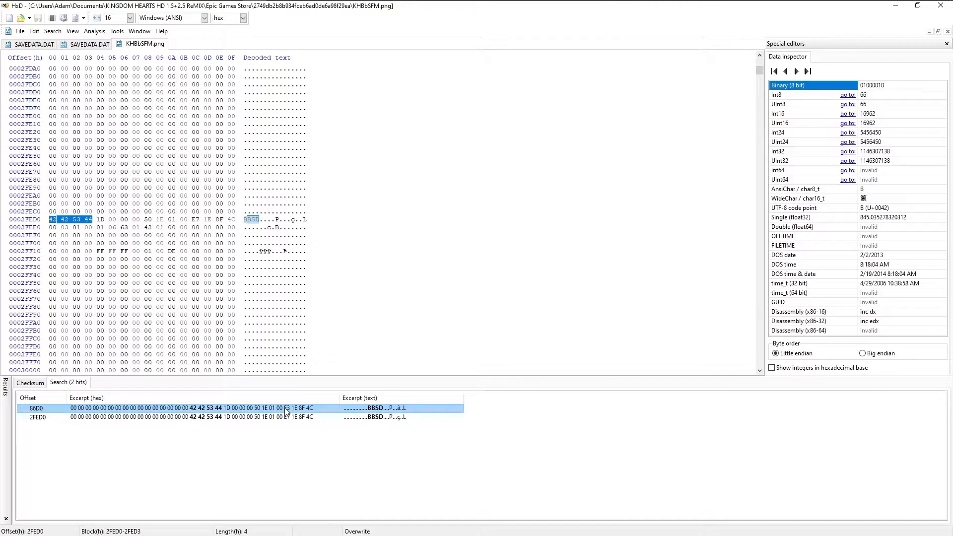
double_click(285, 408)
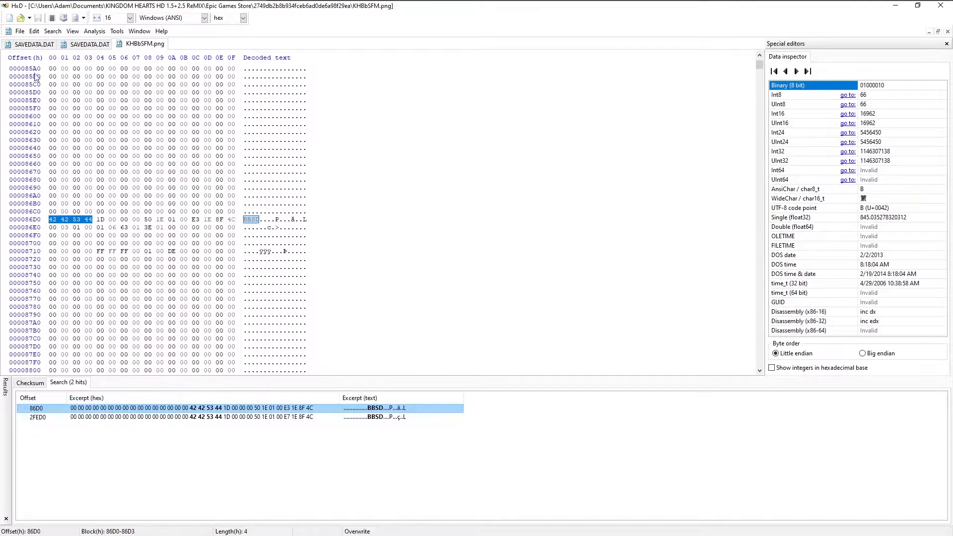
Copy the entire contents of the PSP SAVEDATA.DAT.
left_click(50, 43)
key("ctrl+a")
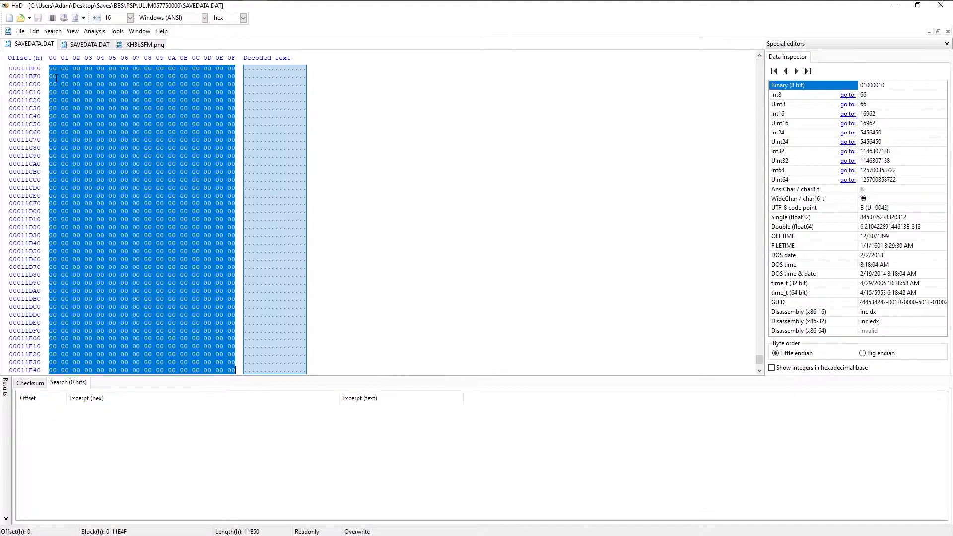
right_click(50, 68)
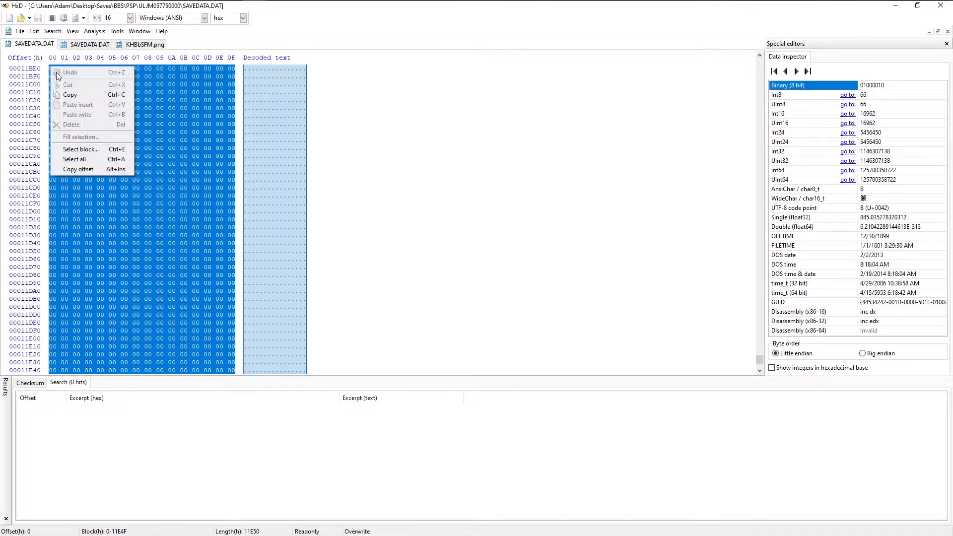
left_click(77, 95)
Overwrite the bytes in KHBbSFM.png from offset 86D0 with the copied PSP save data, without inserting extra bytes.
left_click(131, 45)
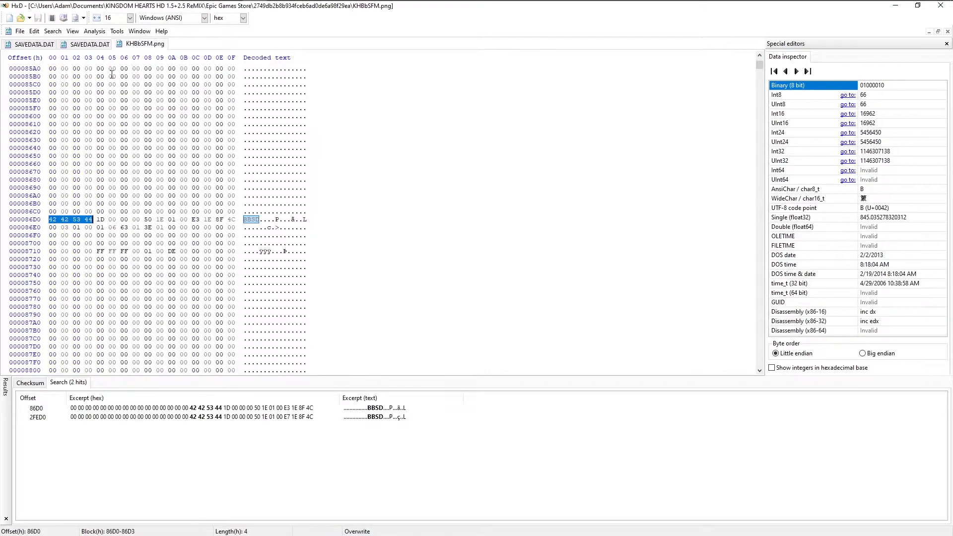
left_click(52, 214)
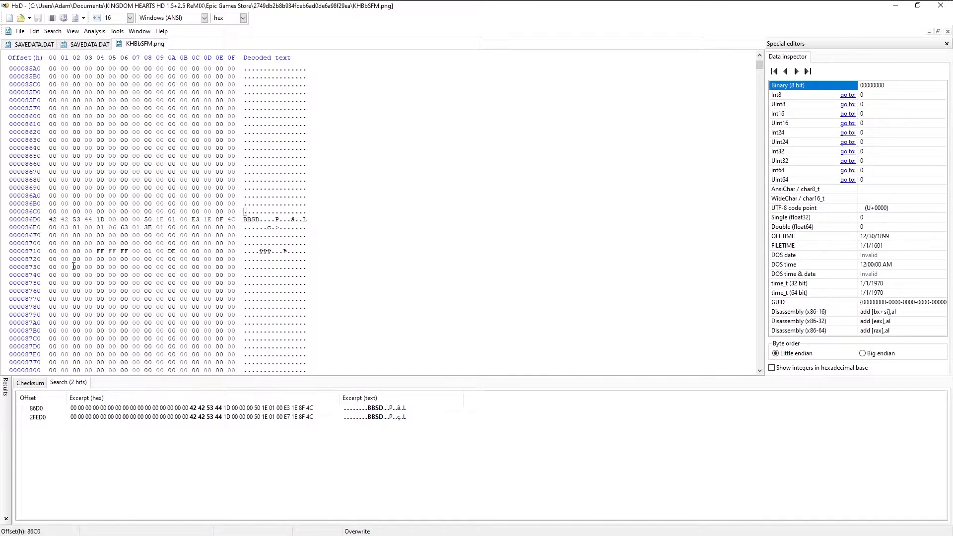
key("Down")
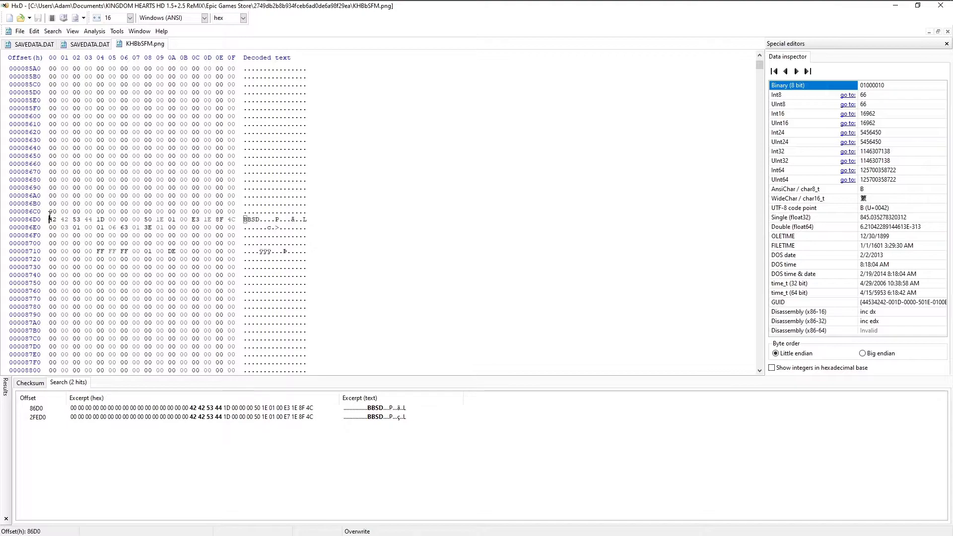
right_click(50, 219)
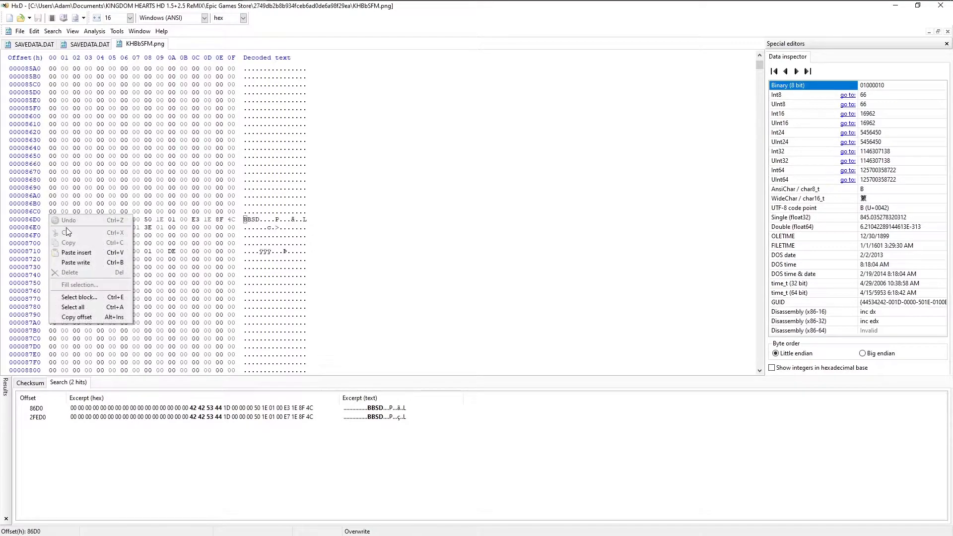
left_click(79, 260)
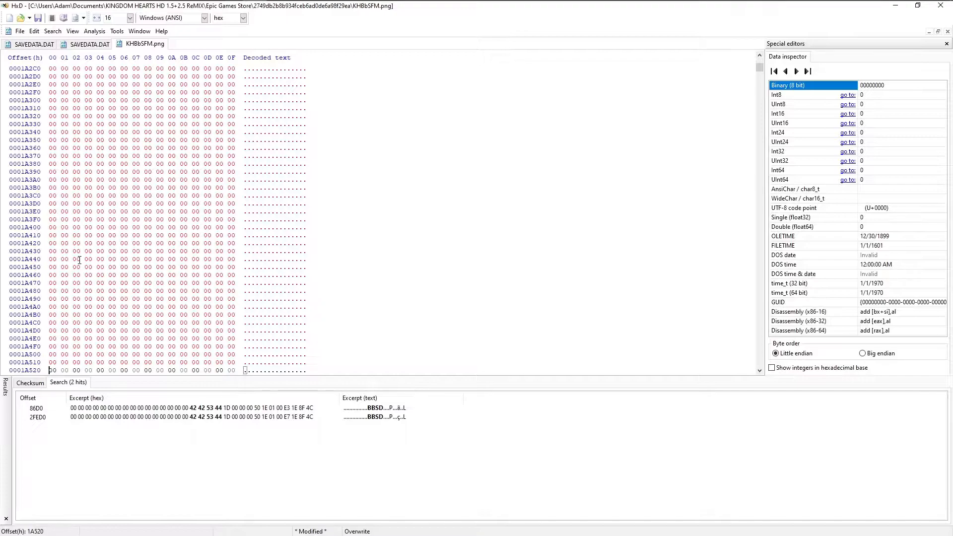
Go to the header match at offset 2FED0 in KHBbSFM.png and copy the entire contents of the PS3 SAVEDATA.DAT.
double_click(231, 419)
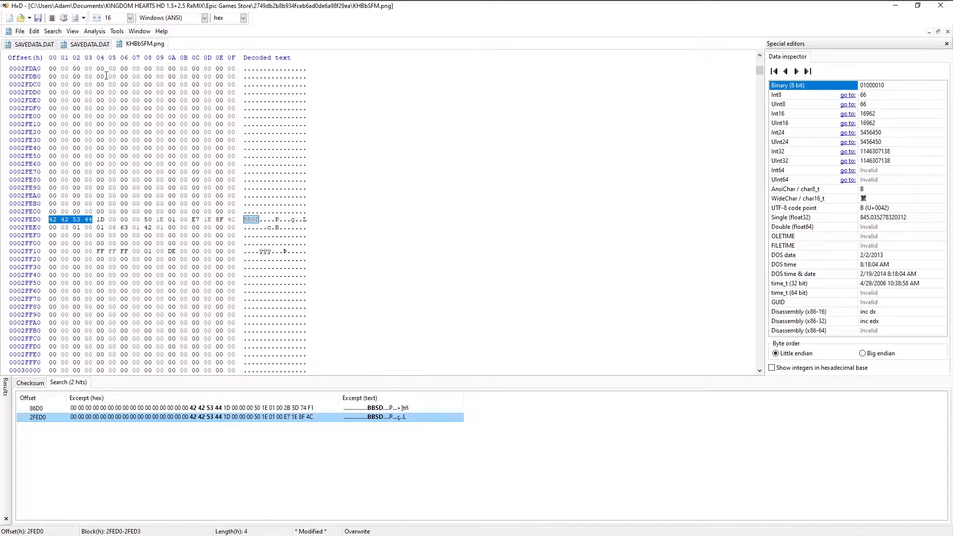
left_click(89, 45)
key("ctrl+a")
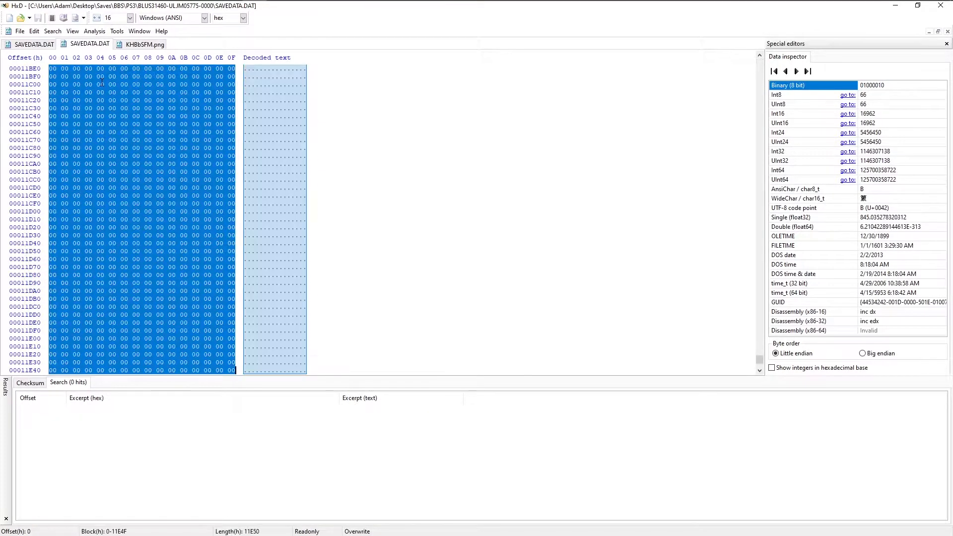
Overwrite the bytes in KHBbSFM.png from offset 2FED0 with the copied PS3 save data and save the file.
left_click(145, 44)
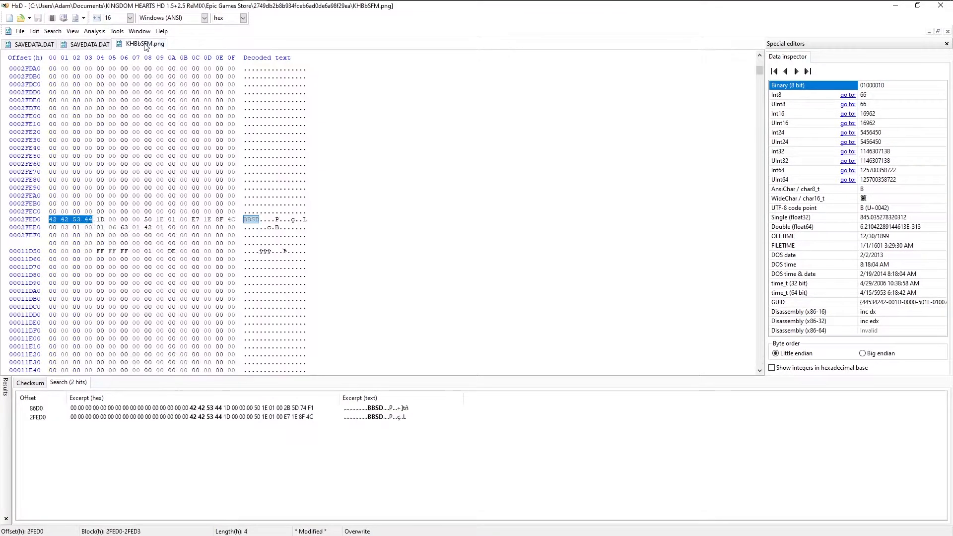
left_click_drag(55, 227, 55, 213)
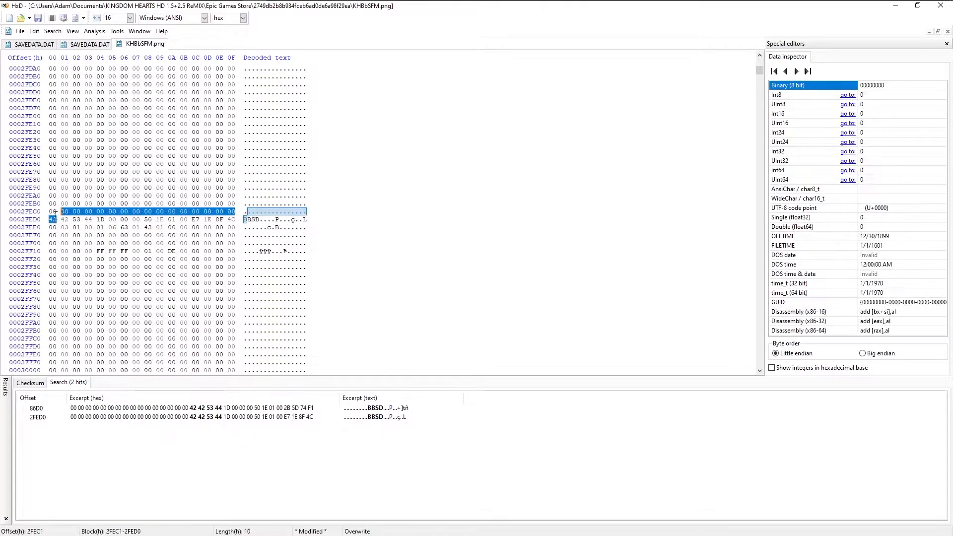
left_click(52, 220)
right_click(49, 224)
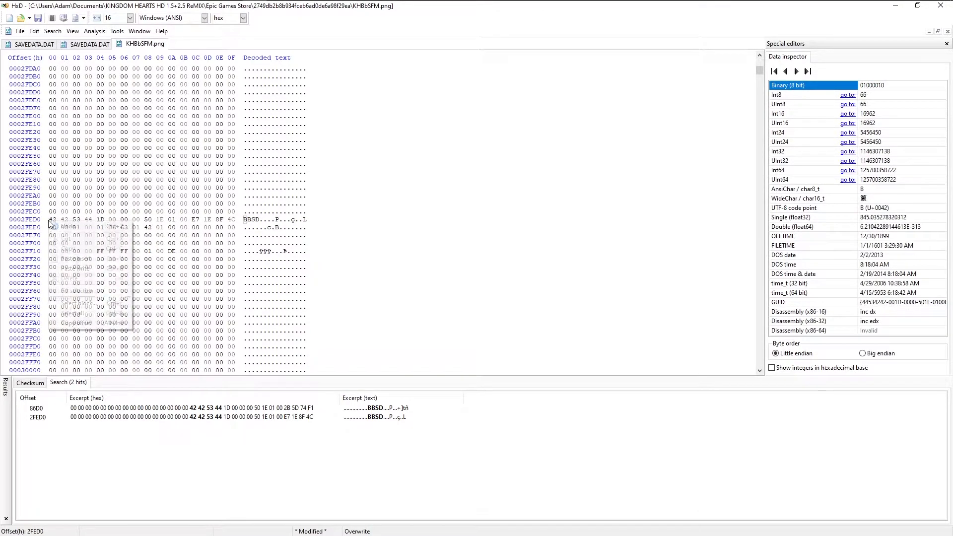
left_click(79, 264)
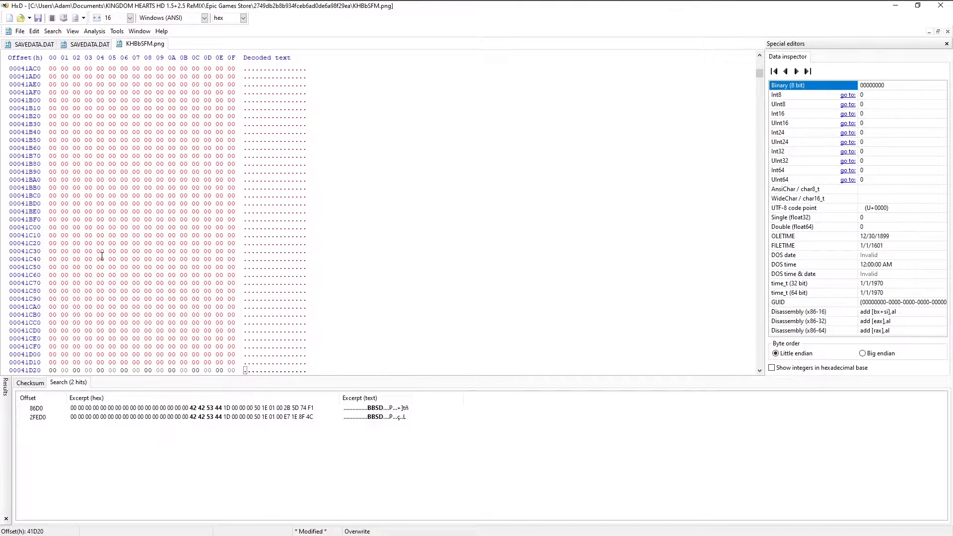
left_click(18, 32)
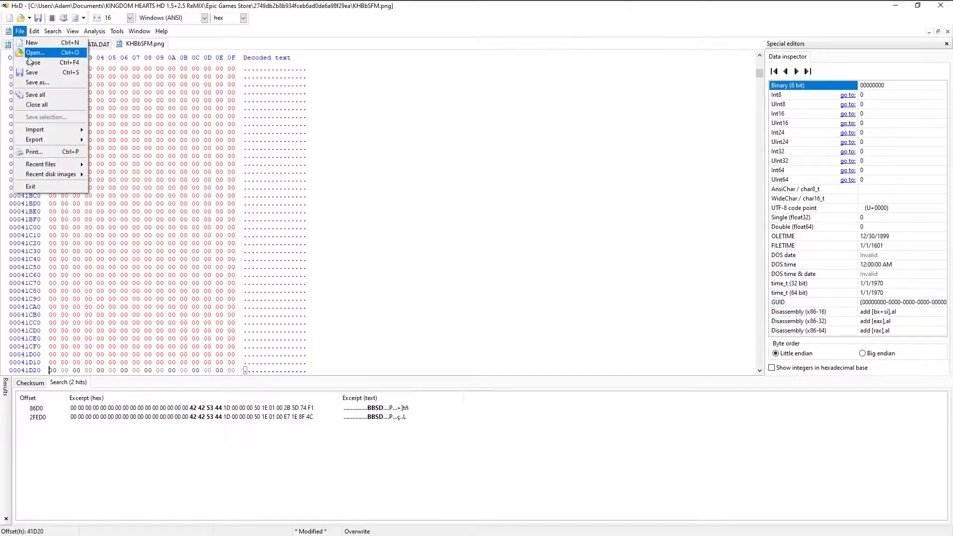
left_click(47, 73)
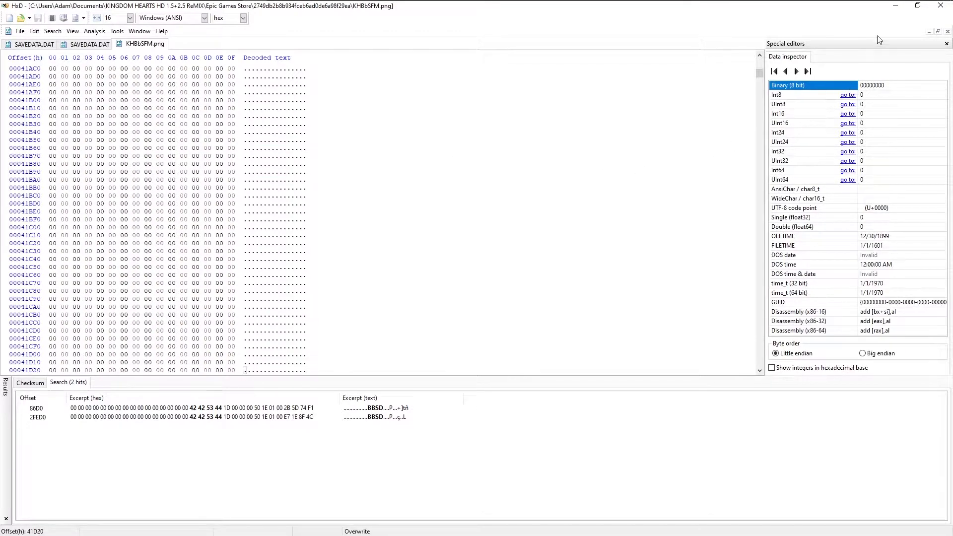
Switch to Kingdom Hearts Birth by Sleep Final Mix and continue from save slot 01.
left_click(895, 6)
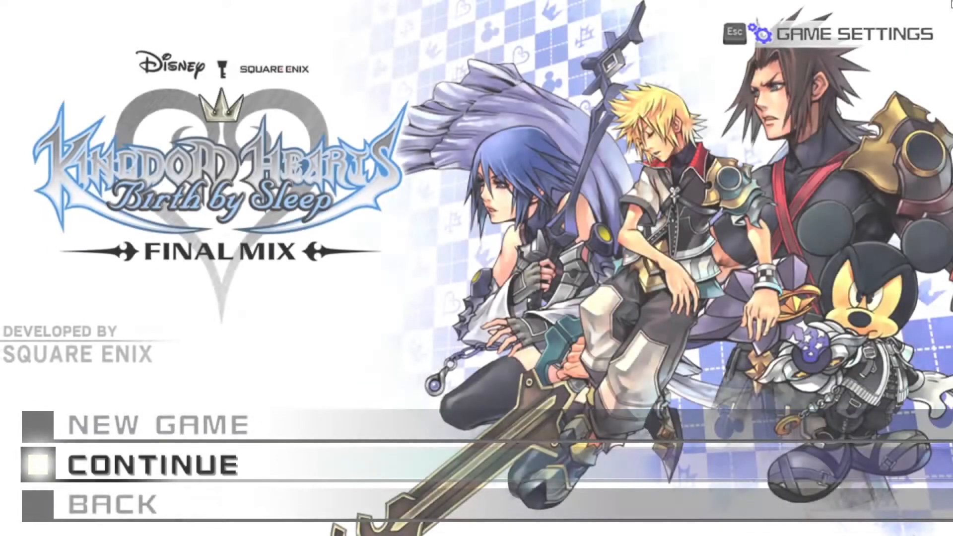
key("Return")
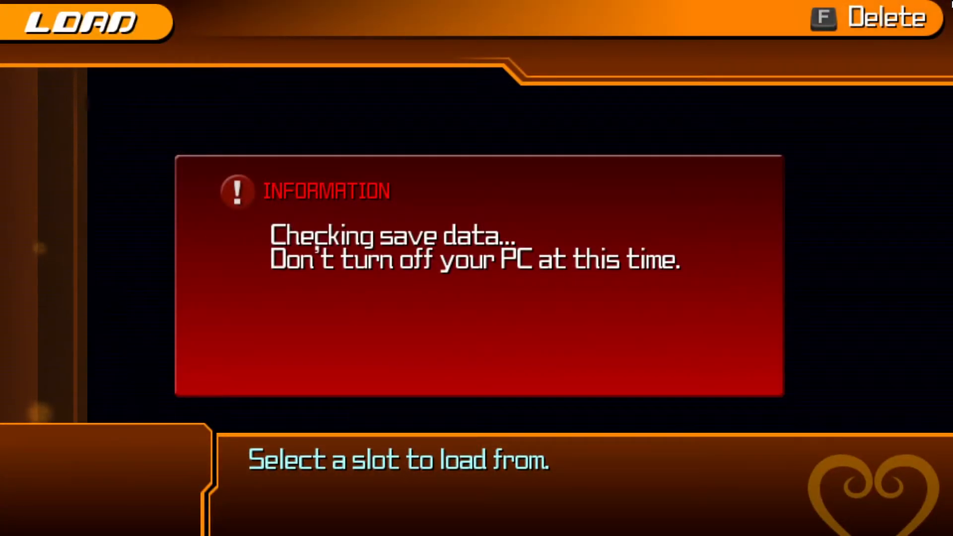
key("Up")
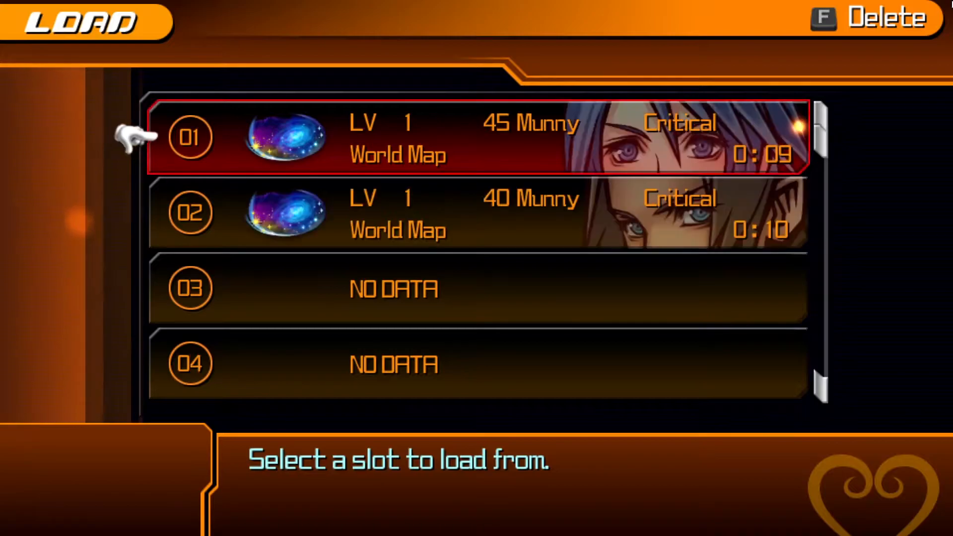
key("Return")
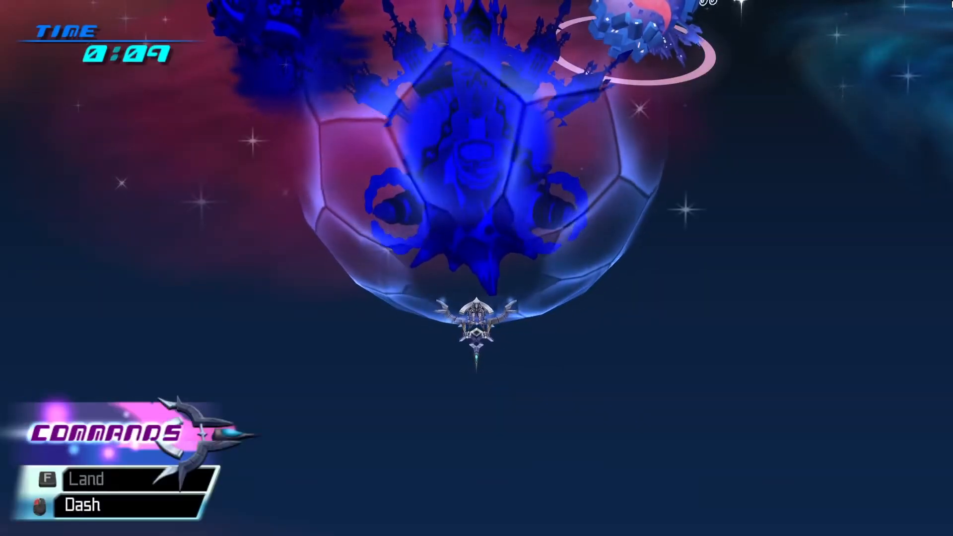
Fly around the World Map, then pause and open the main menu to examine the loaded save's character data.
key("s")
key("d")
key("w")
key("a")
key("s")
key("d")
key("w")
key("a")
key("s")
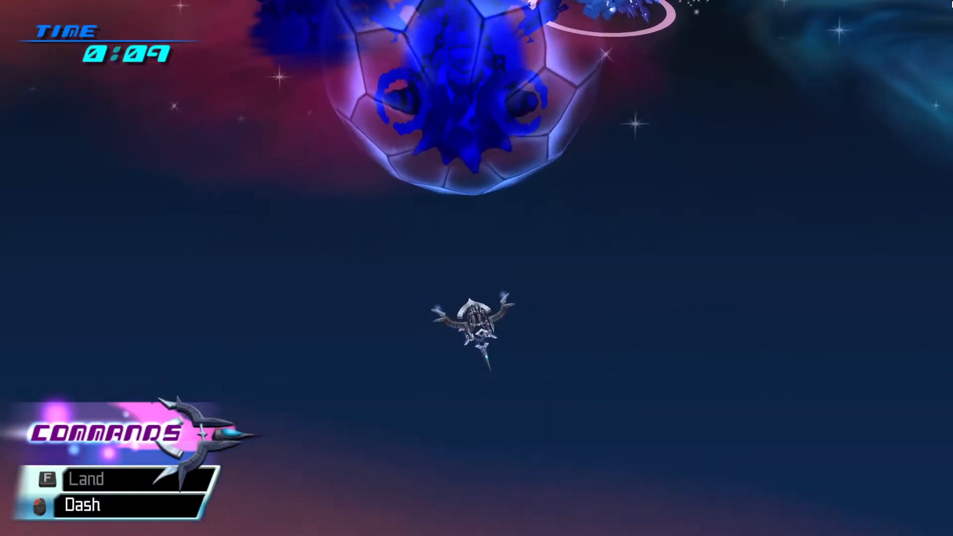
key("Escape")
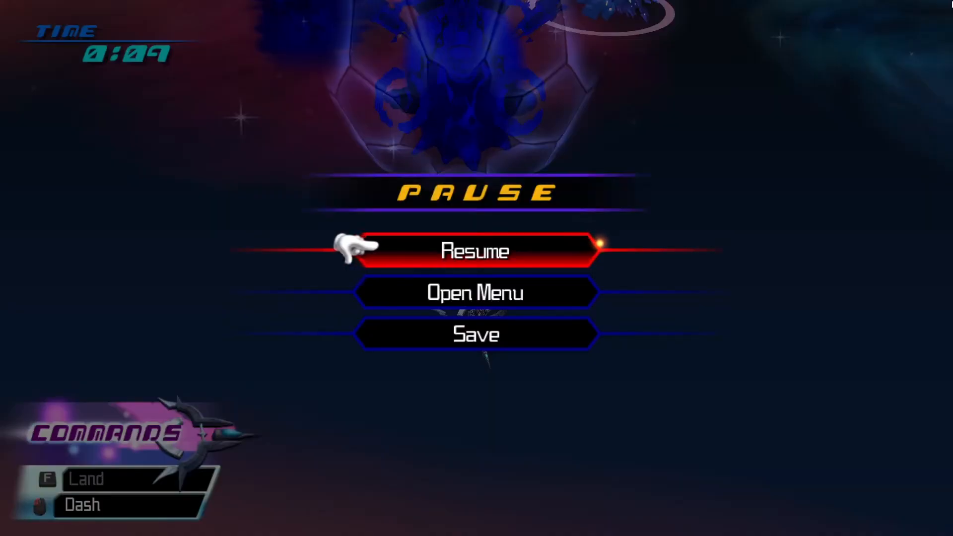
key("s")
key("Return")
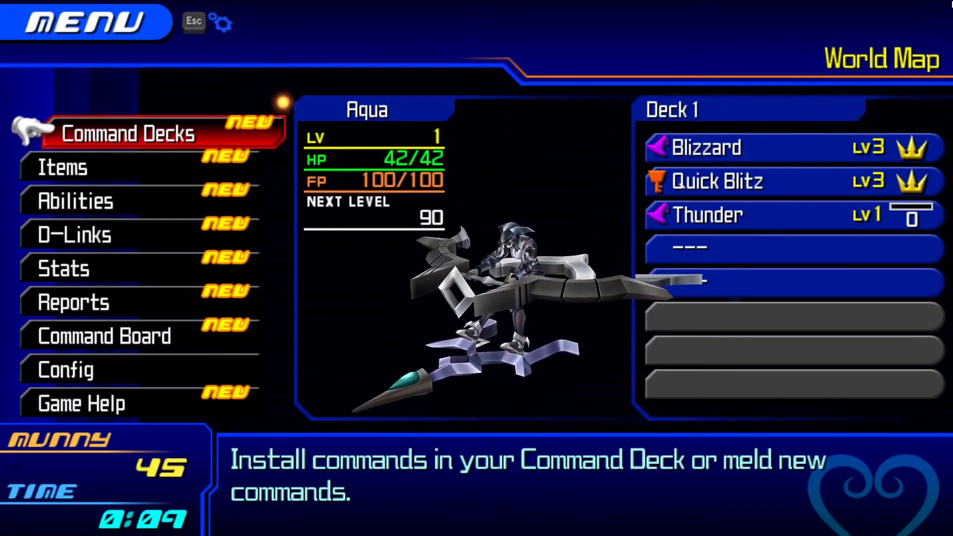
Quit Birth by Sleep through its game settings and confirm the exit.
key("Escape")
key("s")
key("s")
key("s")
key("s")
key("s")
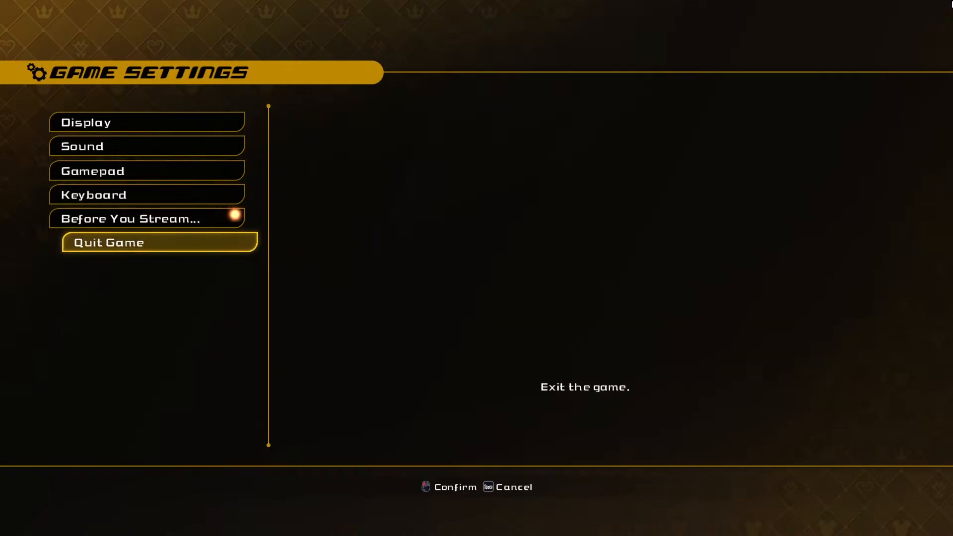
key("Return")
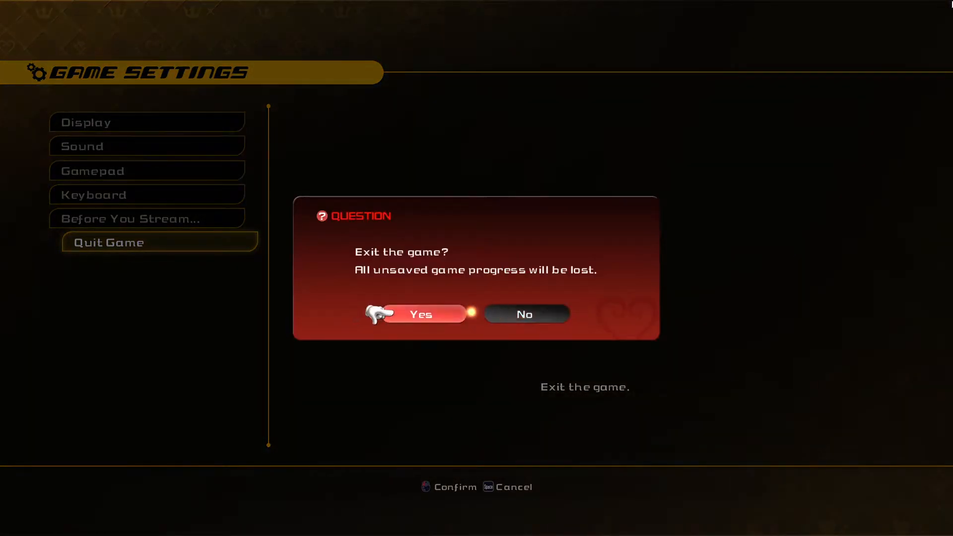
key("Return")
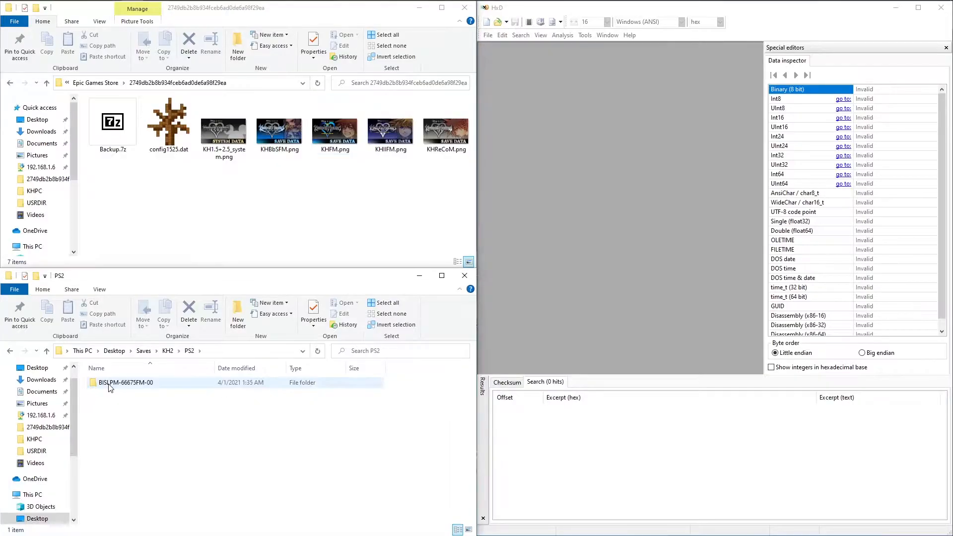
Open the KH2 PS2 save file BISLPM-66675FM-00 in HxD as read-only.
double_click(110, 385)
right_click(109, 383)
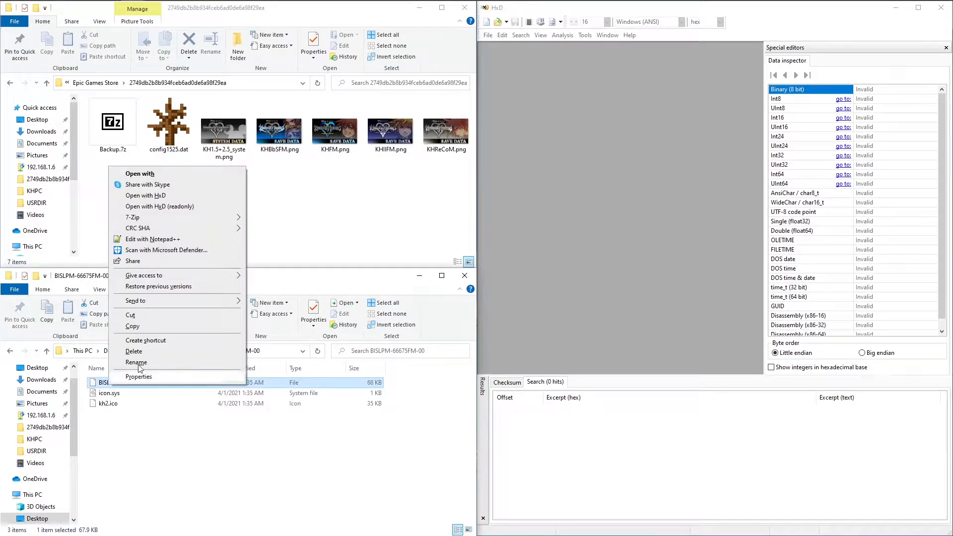
left_click(205, 206)
Open USR-00 from the KH2 PS3 folder BLUS31460-BISLPM66675FM in HxD as read-only.
left_click(168, 350)
double_click(137, 393)
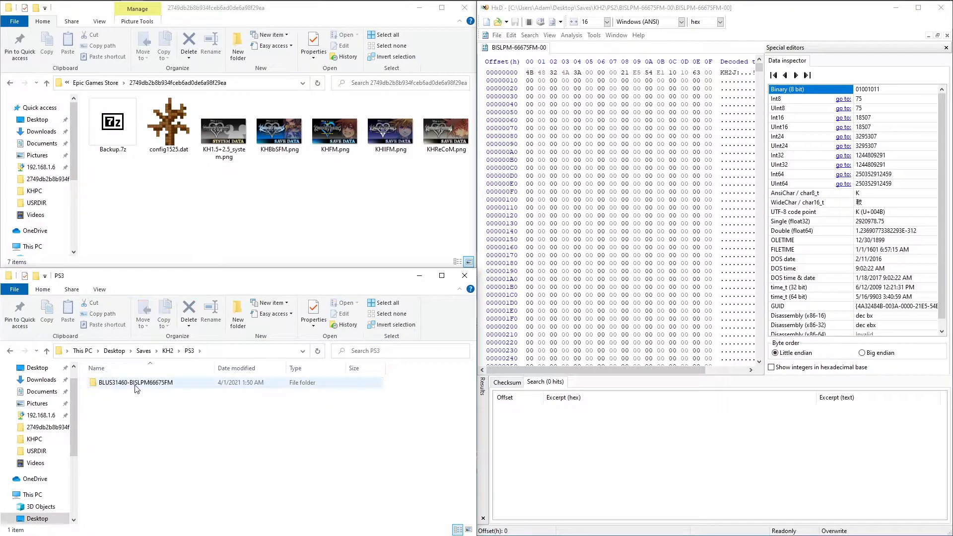
double_click(137, 389)
left_click(123, 410)
right_click(123, 410)
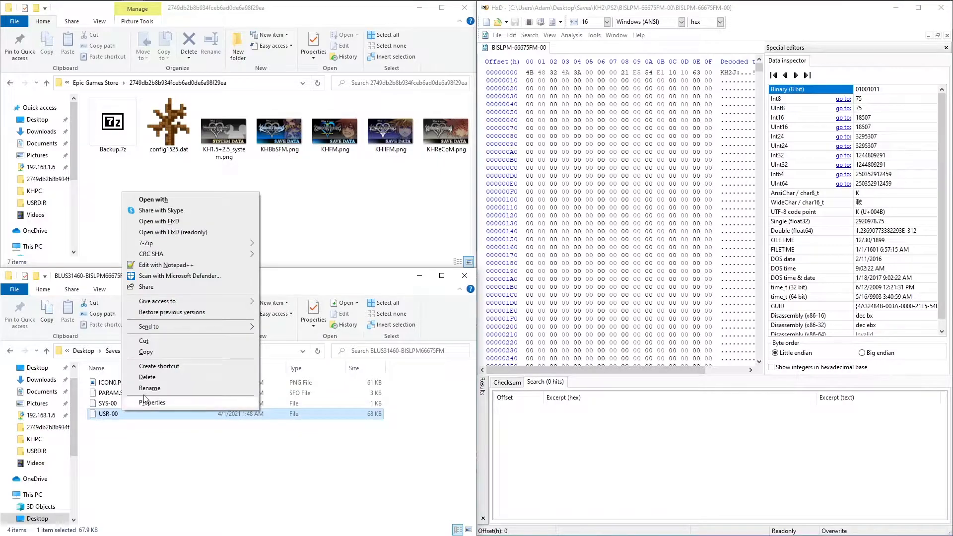
left_click(205, 233)
Open KHIIFM.png from the Epic Games Store save folder in HxD for editing and maximize the editor window.
left_click(391, 130)
right_click(385, 133)
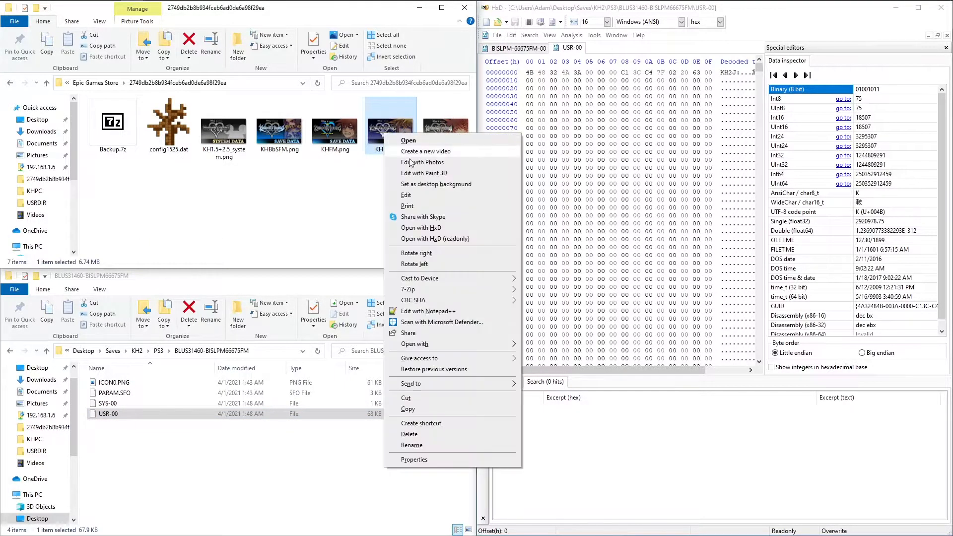
left_click(421, 228)
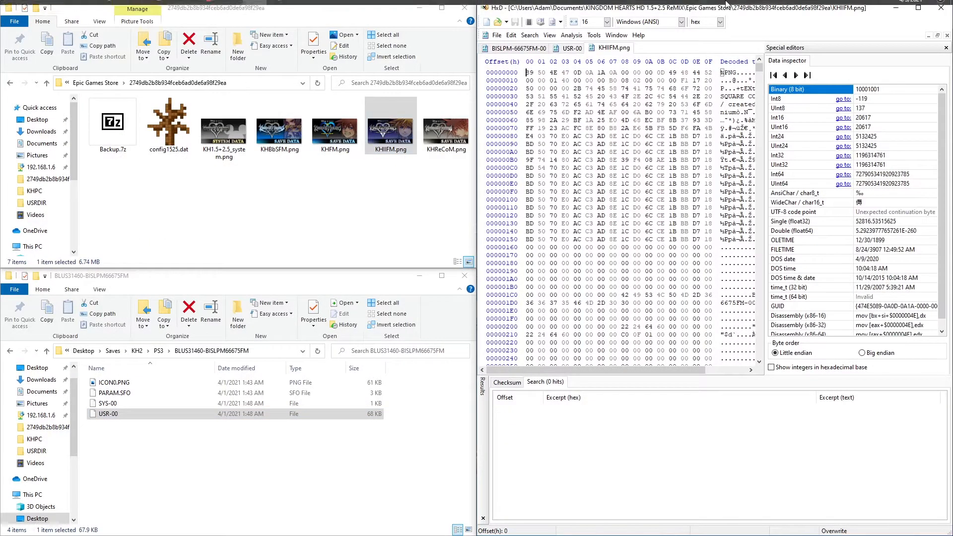
left_click(918, 8)
Copy the PS2 save's header bytes 4B 48 32 4A and search KHIIFM.png for all their occurrences.
left_click(40, 45)
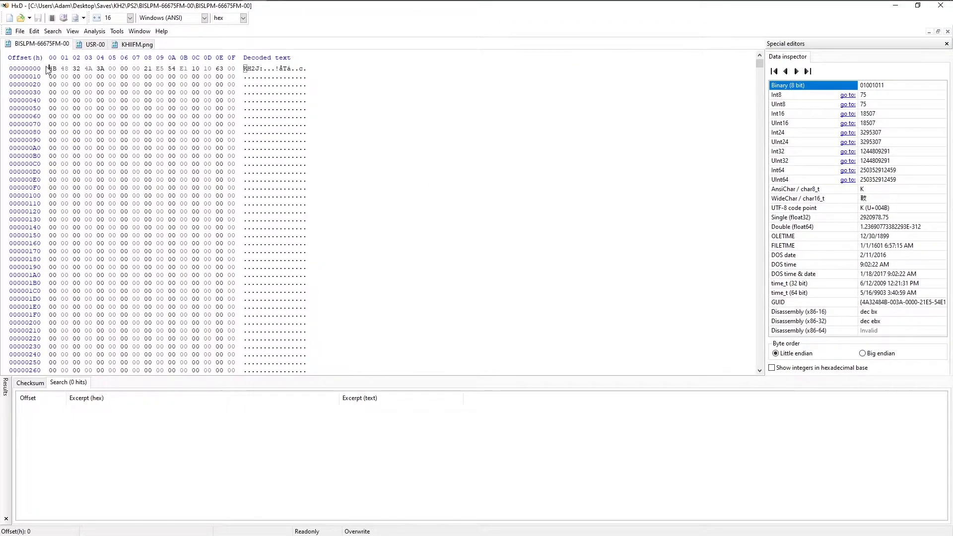
left_click_drag(49, 69, 91, 66)
key("ctrl+c")
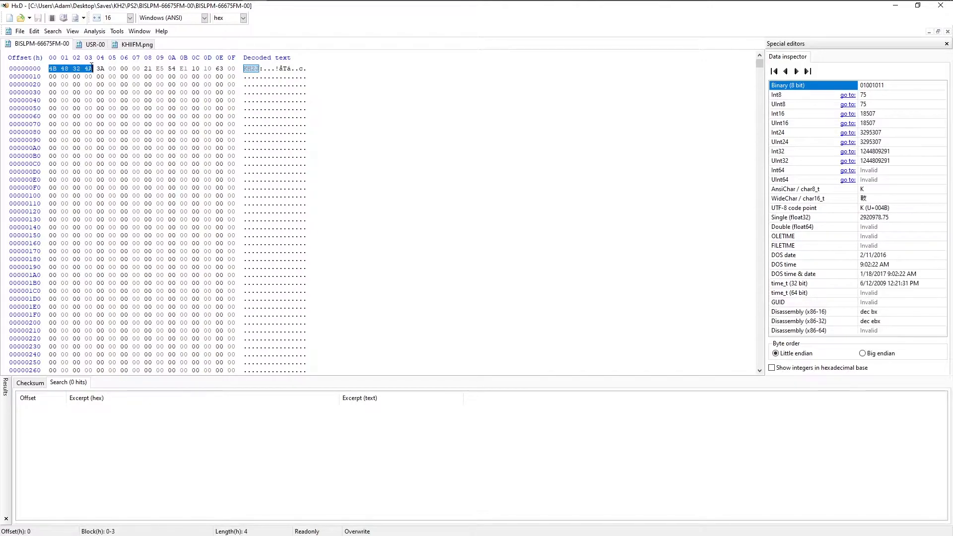
left_click(94, 44)
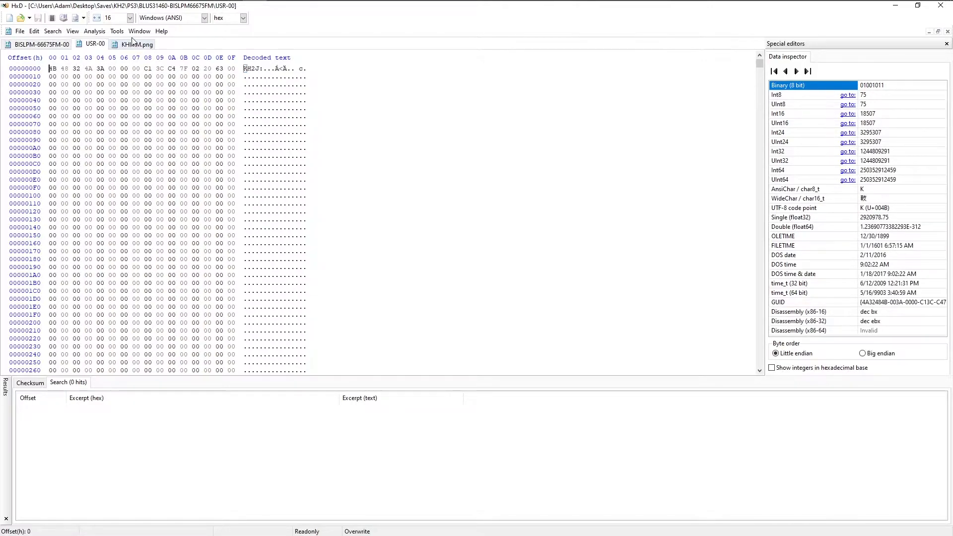
left_click(133, 44)
key("ctrl+f")
key("ctrl+v")
left_click(499, 332)
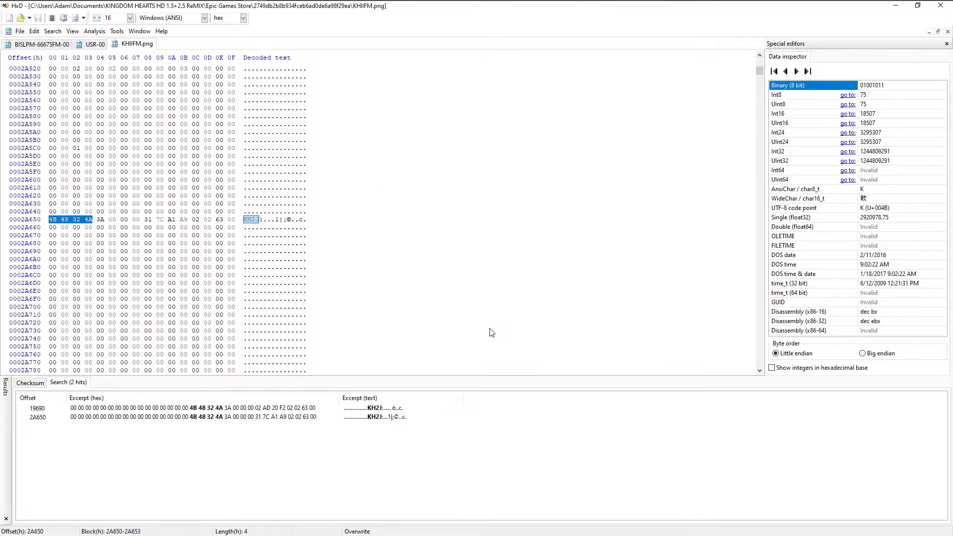
Go to the header match at offset 19690 in KHIIFM.png and copy the entire contents of PS2 save BISLPM-66675FM-00.
left_click(198, 407)
left_click(42, 46)
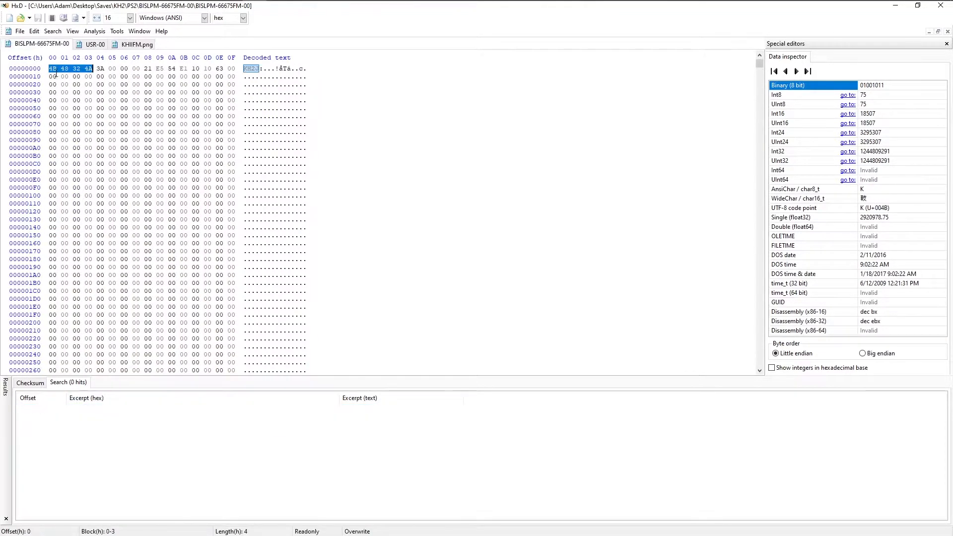
key("ctrl+a")
right_click(51, 71)
left_click(76, 96)
Overwrite the bytes in KHIIFM.png from offset 19690 with the copied PS2 save data, without inserting extra bytes.
left_click(133, 45)
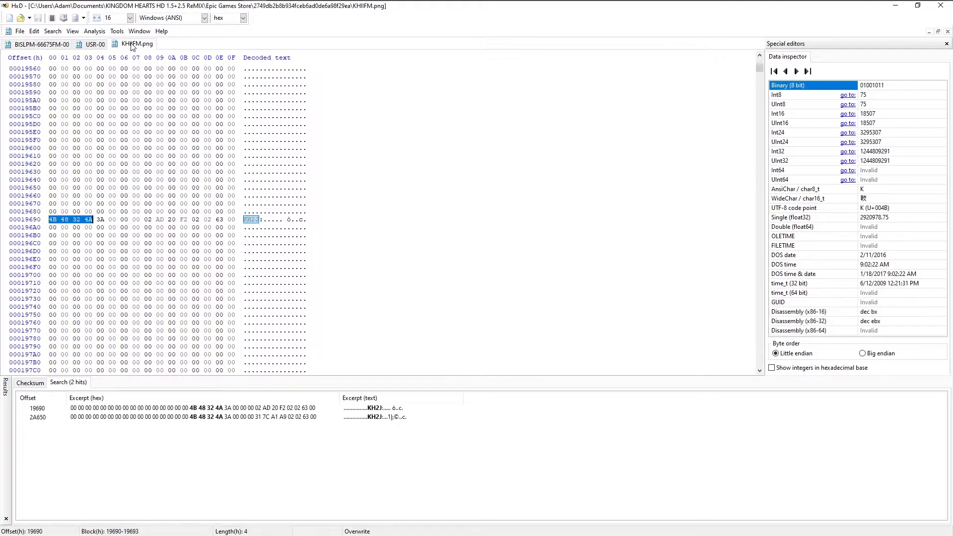
left_click(55, 216)
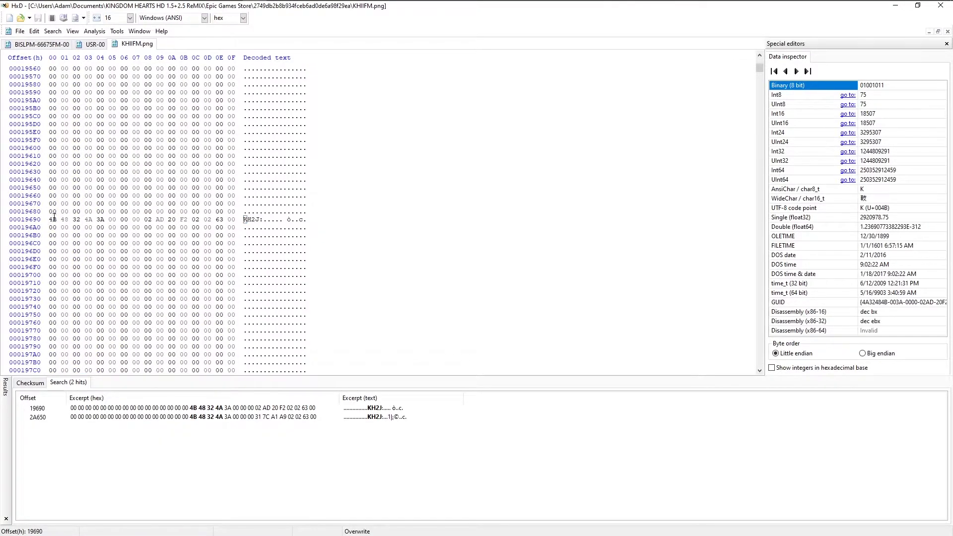
right_click(52, 217)
left_click(91, 263)
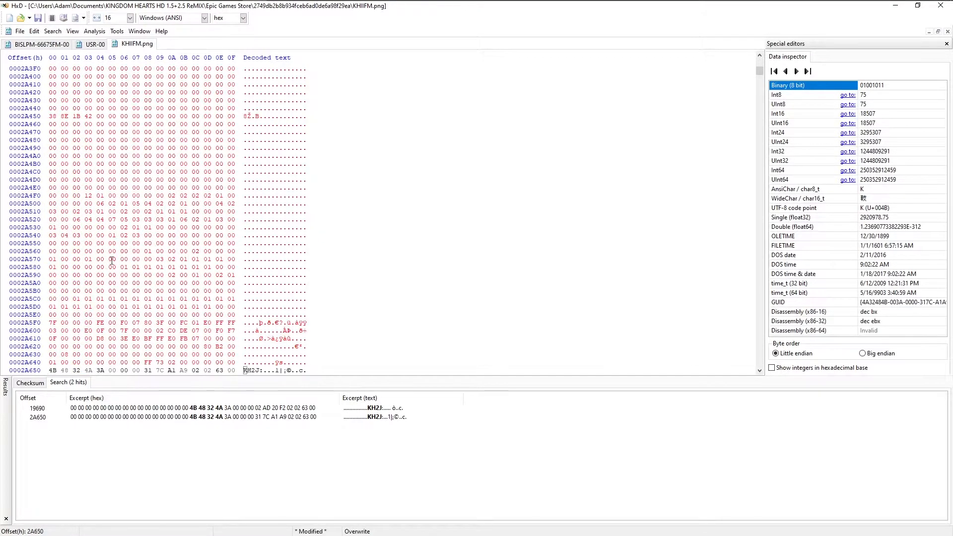
scroll(123, 266, "down", 3)
Copy the entire contents of the PS3 save file USR-00.
left_click(99, 44)
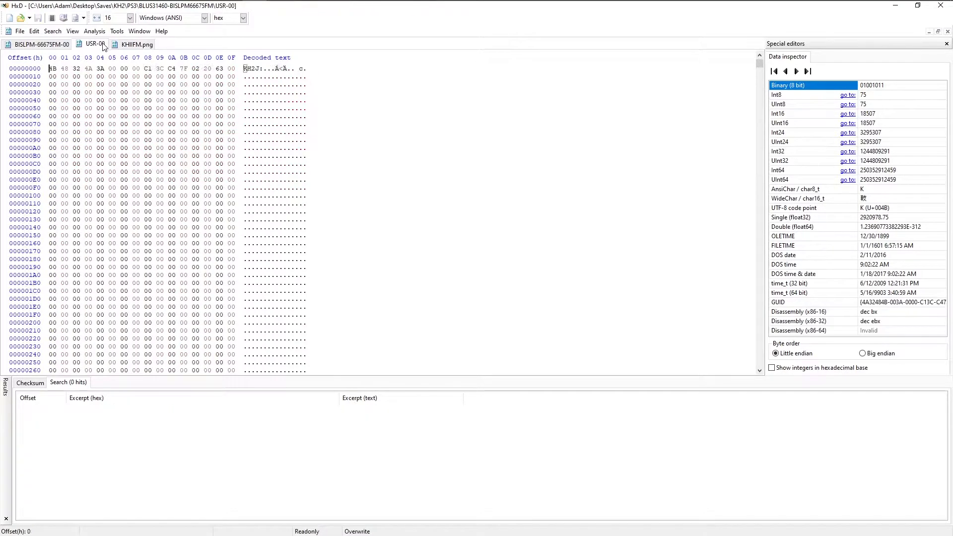
key("ctrl+a")
right_click(51, 70)
left_click(69, 94)
Overwrite the bytes in KHIIFM.png from offset 2A650 with the copied PS3 save data, review both header matches and save the file.
left_click(137, 45)
right_click(50, 203)
left_click(90, 251)
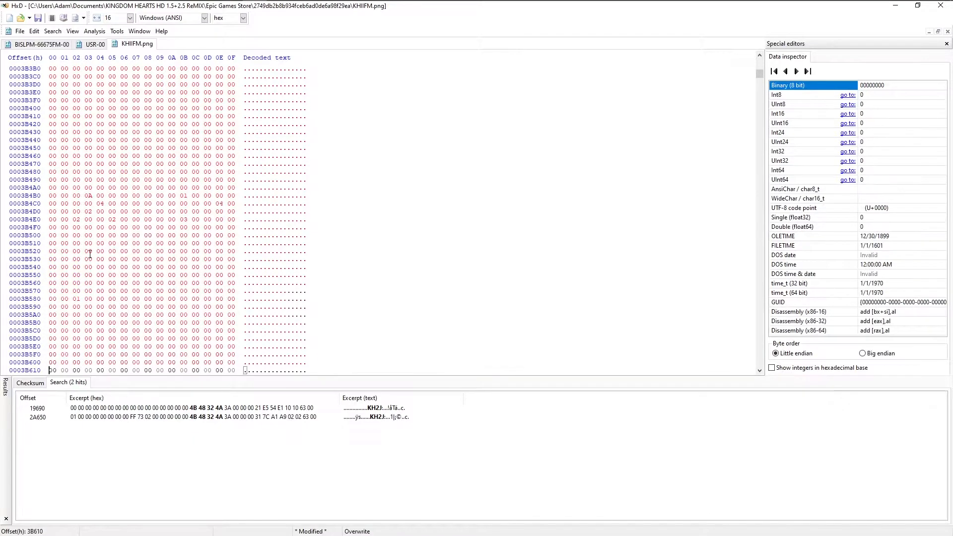
left_click(91, 409)
left_click(86, 417)
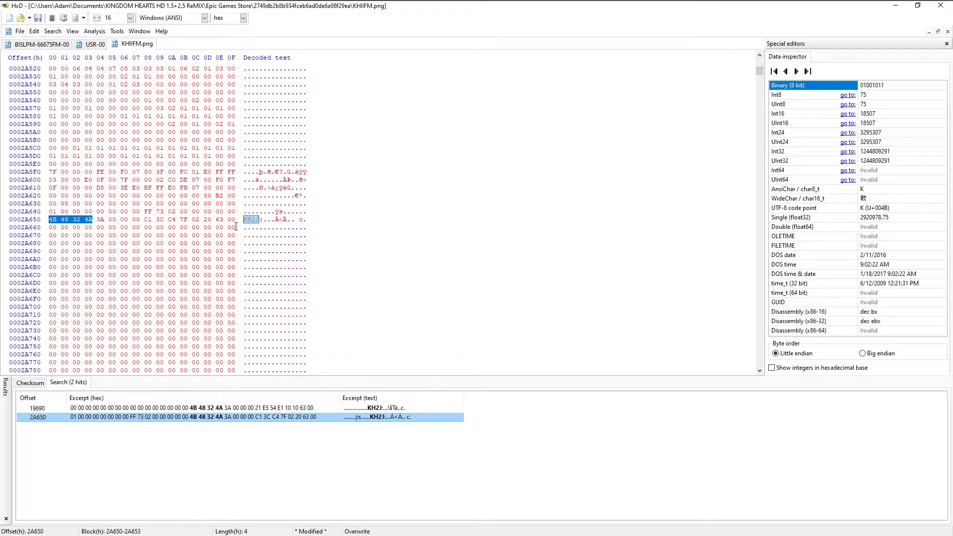
key("ctrl+s")
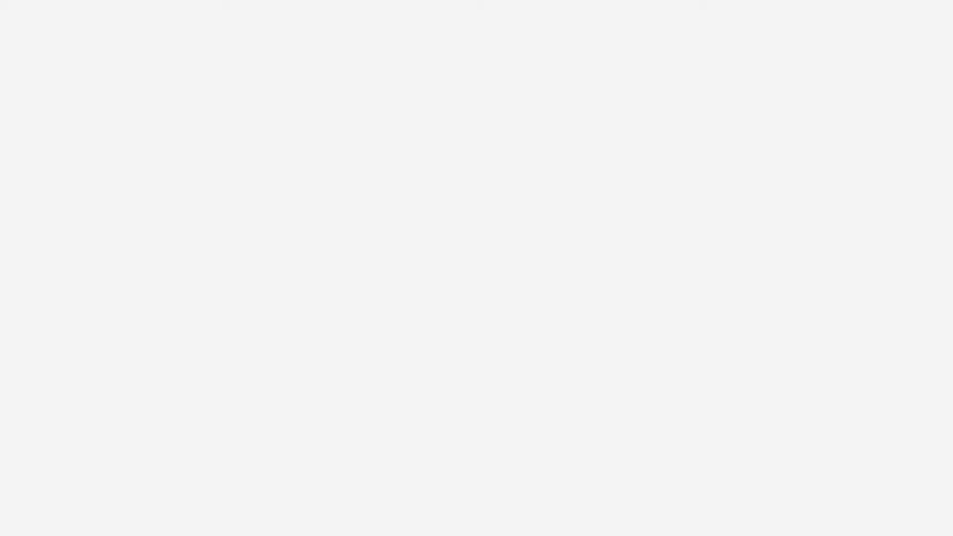
Load save slot 01 in Kingdom Hearts II Final Mix and open the main menu to check the party data.
key("Down")
key("Return")
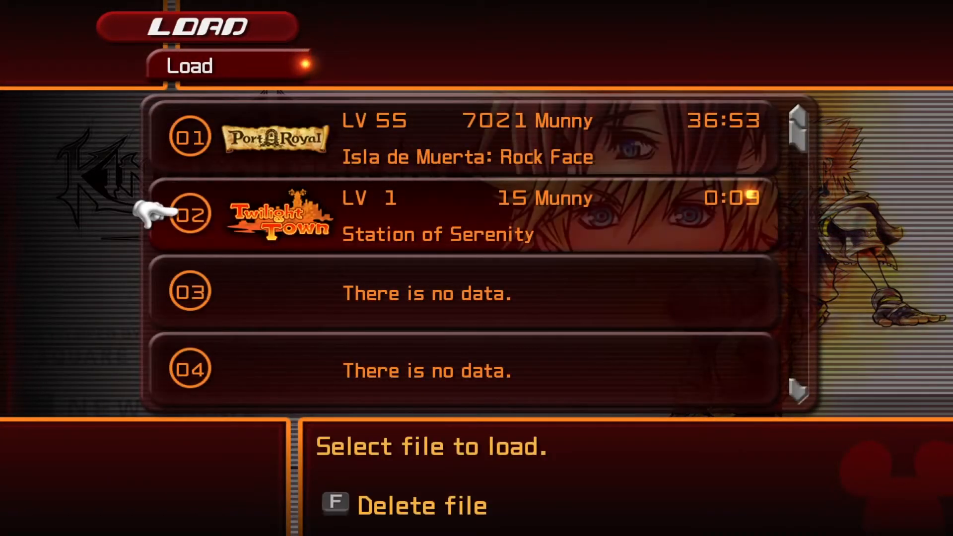
key("Up")
key("Return")
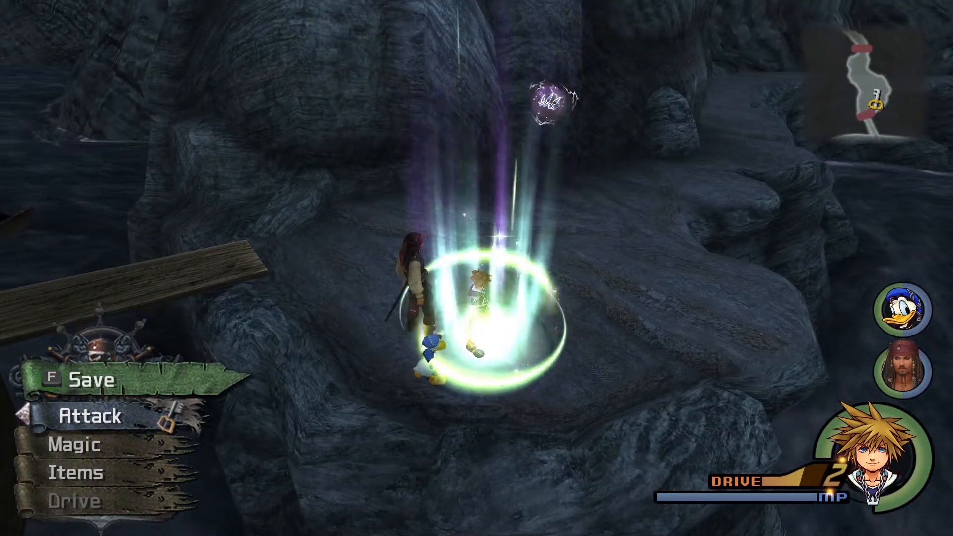
key("Escape")
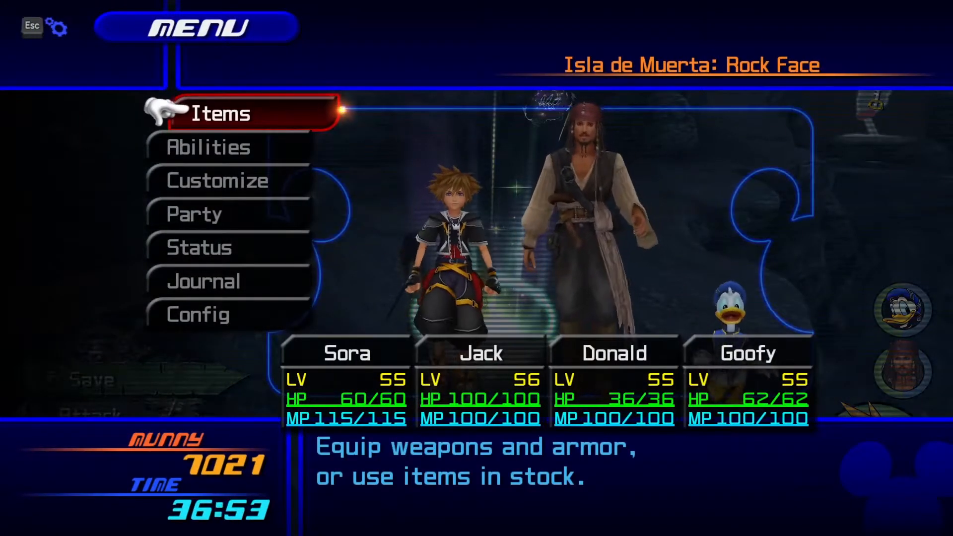
Quit Kingdom Hearts II through its game settings and confirm the exit.
key("Escape")
key("Down")
key("Down")
key("Down")
key("Down")
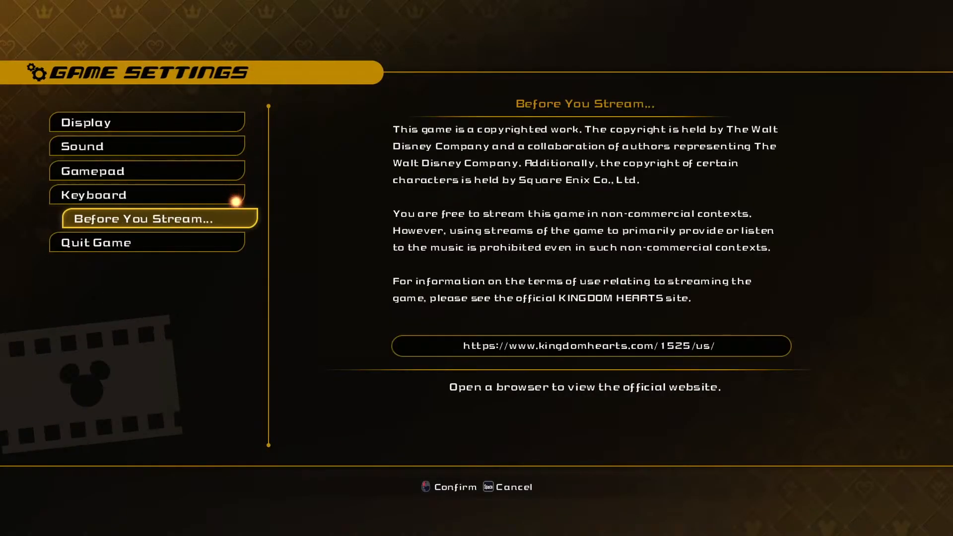
key("Down")
key("Return")
key("Return")
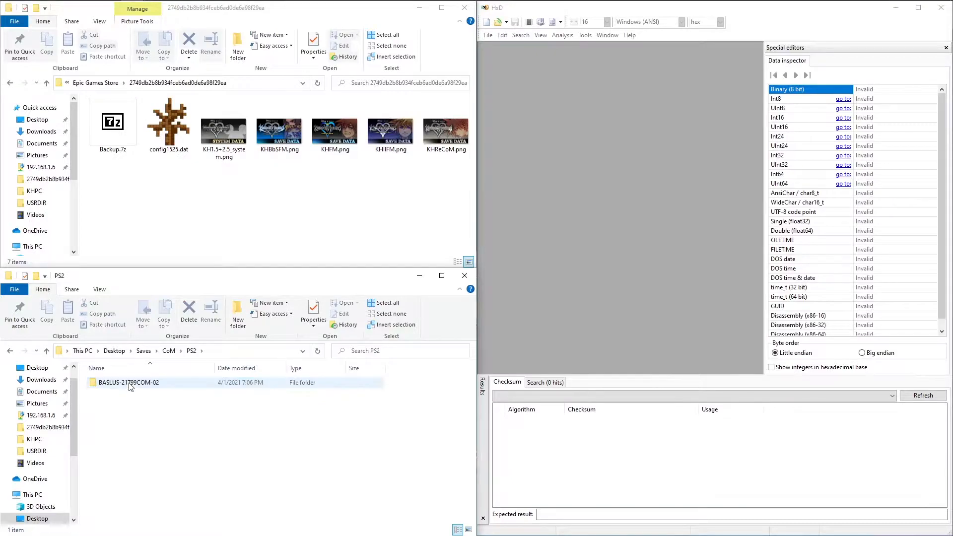
Open the CoM PS2 save file BASLUS-21799COM-02 in HxD as read-only.
double_click(130, 387)
left_click(130, 386)
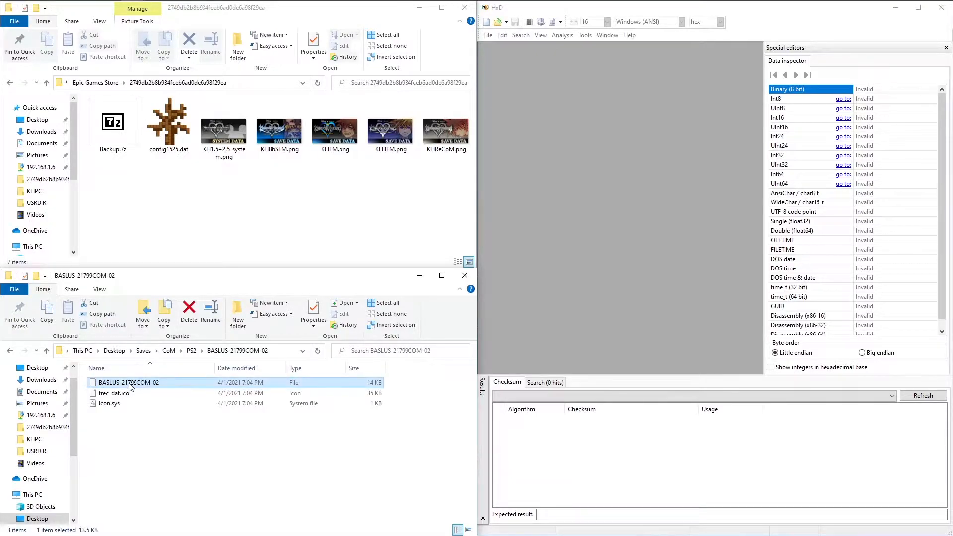
right_click(130, 387)
left_click(208, 206)
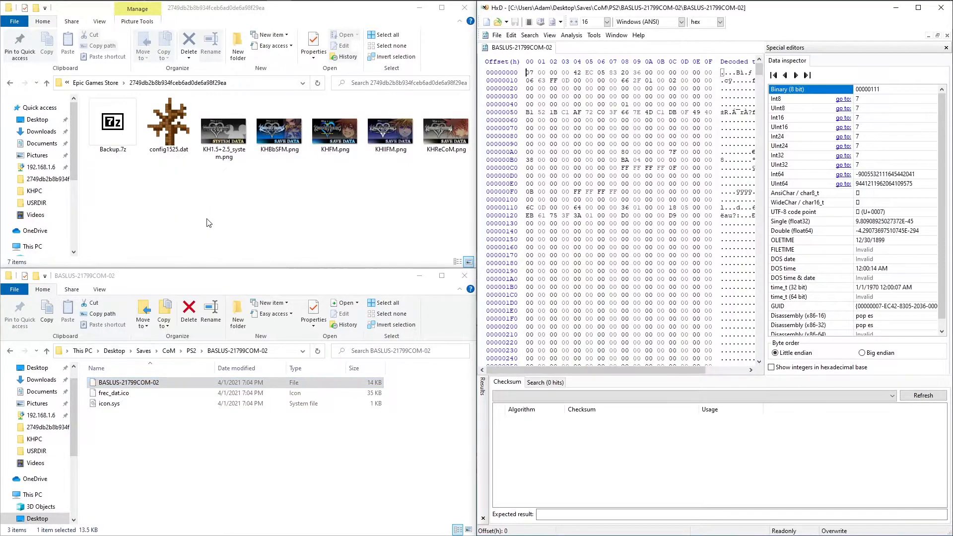
Open the CoM PS3 save file SYS-01 from the BLUS31212-BISLPM66676COM folder in HxD as read-only.
left_click(168, 350)
double_click(128, 393)
double_click(130, 384)
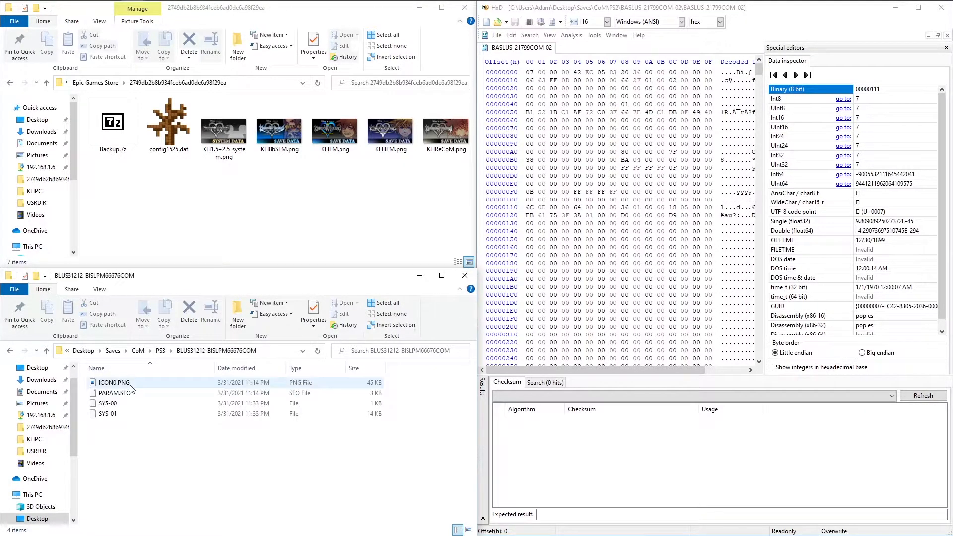
right_click(112, 417)
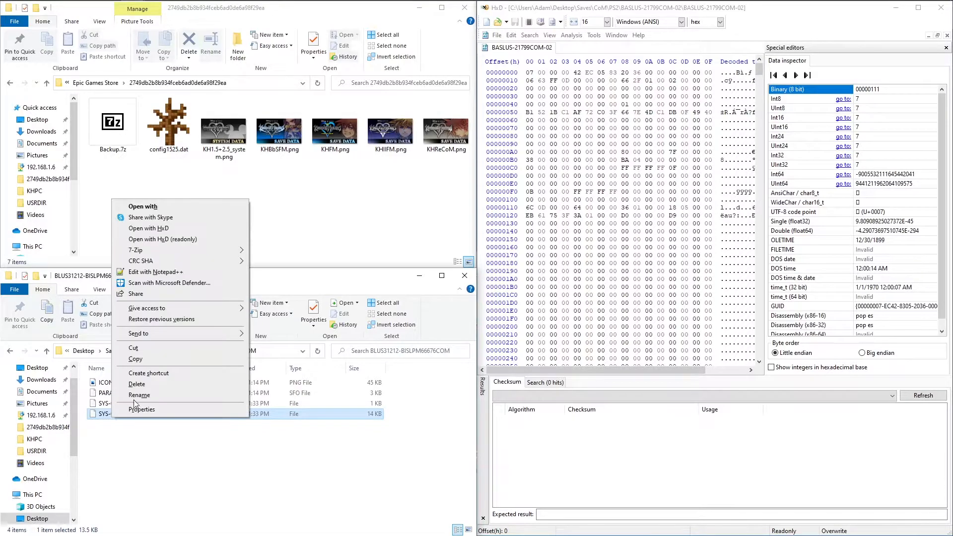
left_click(162, 238)
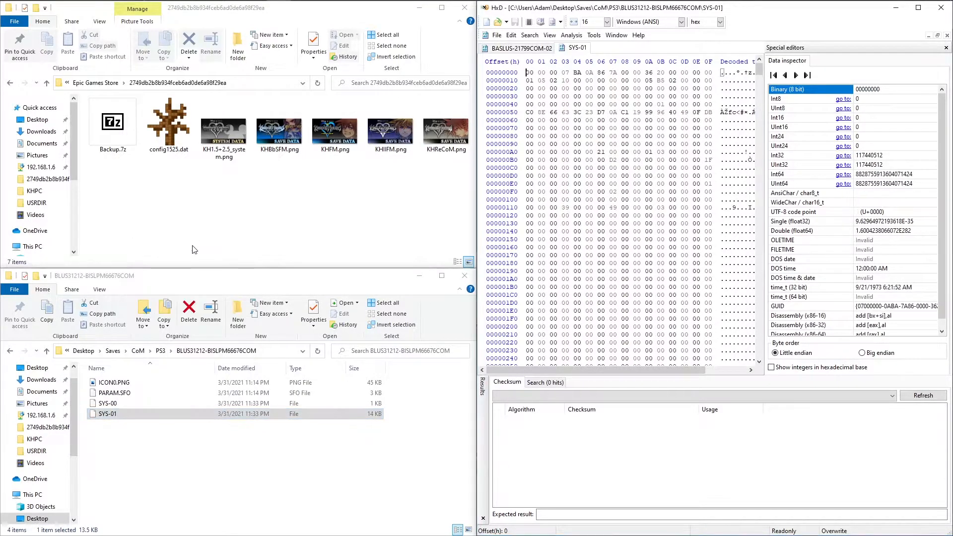
Open KHReCoM.png from the Epic Games Store save folder in HxD for editing and maximize the editor window.
right_click(432, 145)
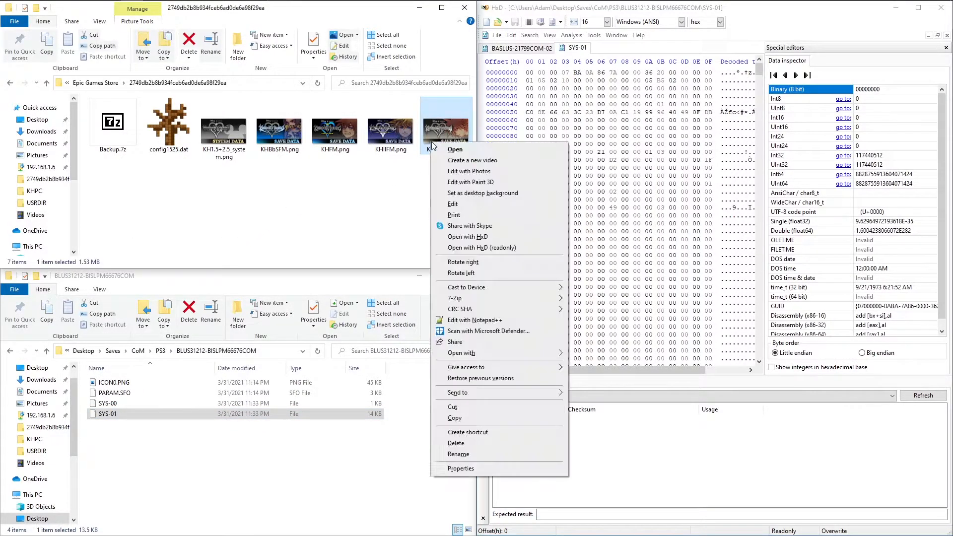
left_click(470, 239)
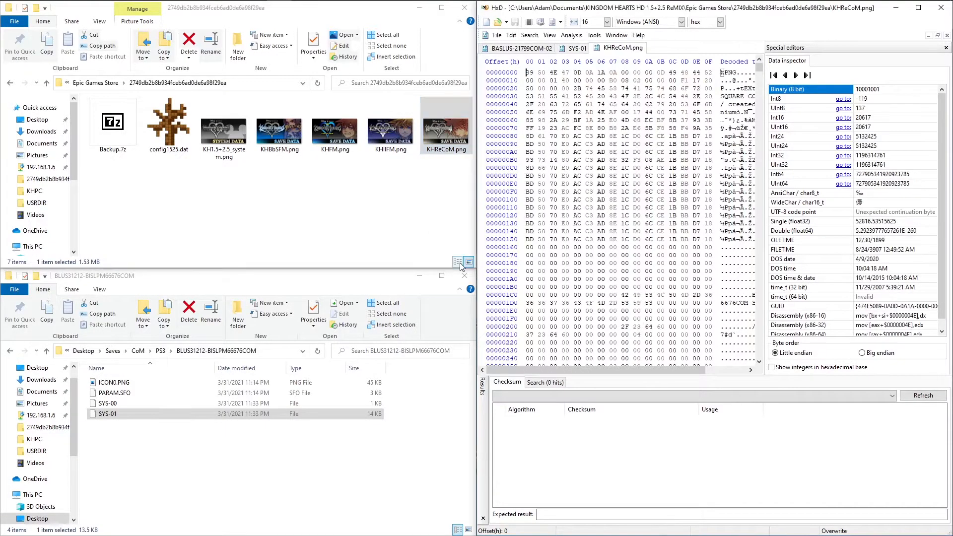
left_click(918, 7)
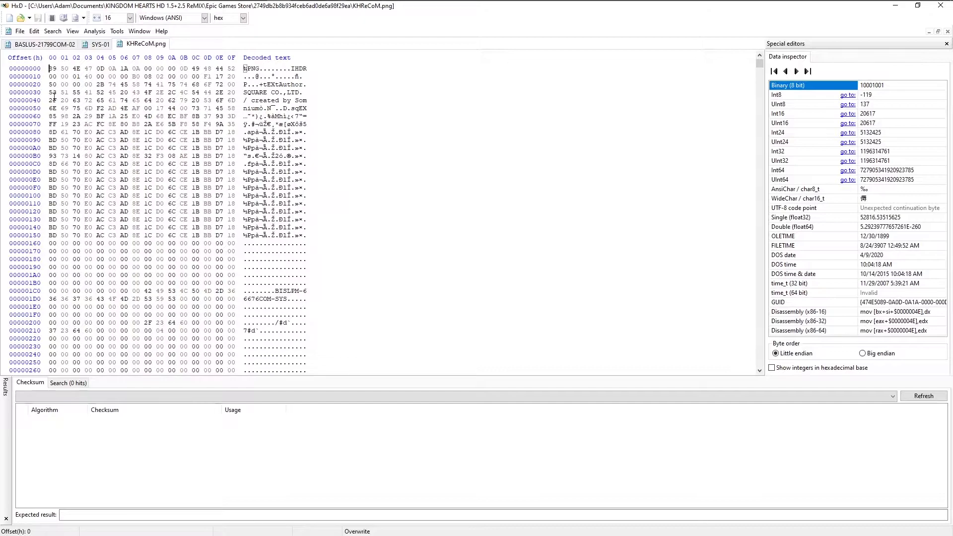
Compare the position of the 07 byte at the start of BASLUS-21799COM-02 and SYS-01, and close SYS-01.
left_click(44, 44)
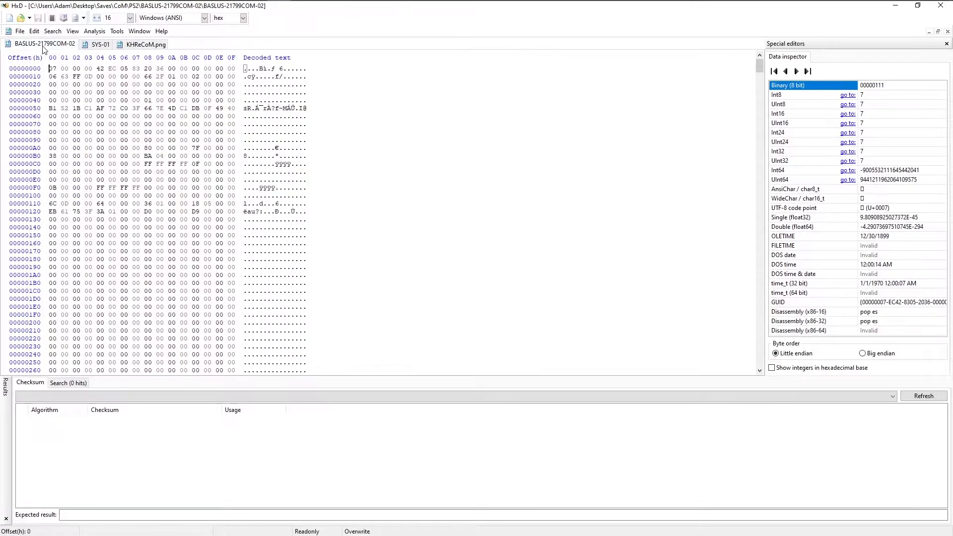
mouse_move(50, 68)
left_mouse_down()
mouse_move(92, 70)
mouse_move(47, 73)
left_mouse_up()
left_click(53, 69)
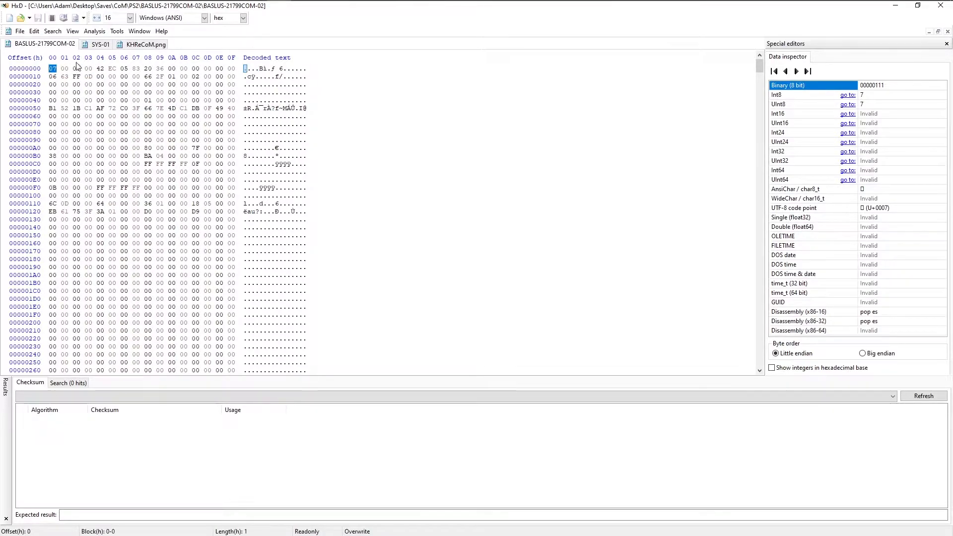
left_click(98, 46)
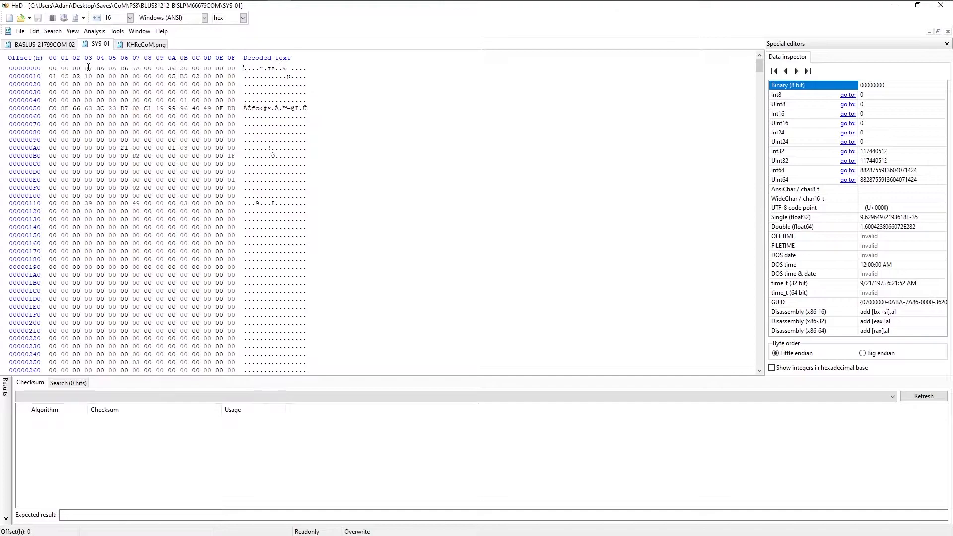
left_click_drag(85, 70, 94, 69)
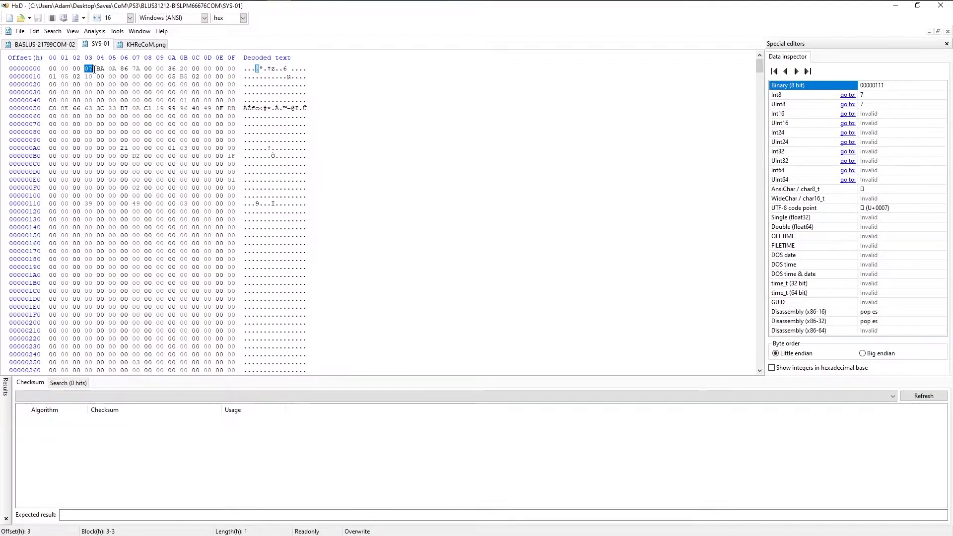
right_click(95, 42)
left_click(101, 46)
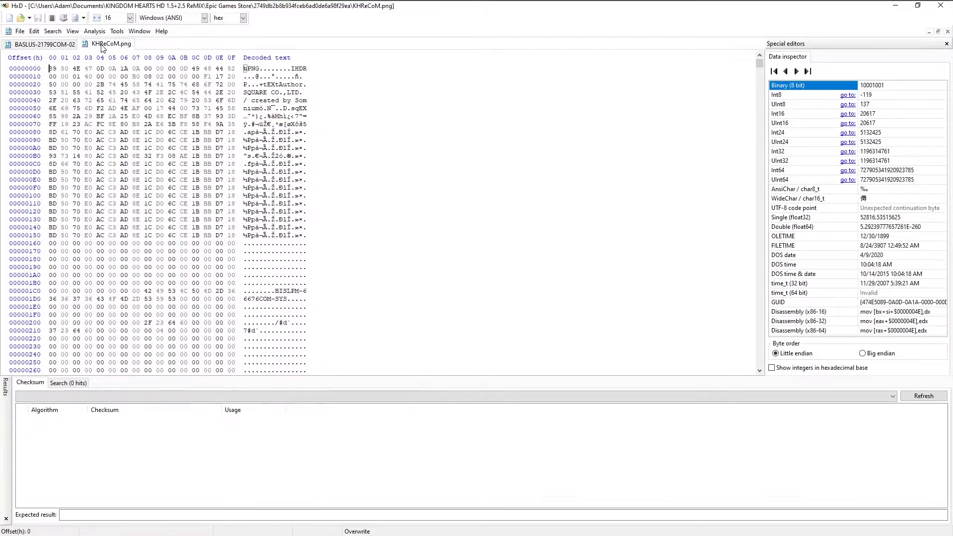
Copy the first four bytes 07 00 00 00 of BASLUS-21799COM-02 and search KHReCoM.png for all matching hex values.
left_click(35, 47)
left_click_drag(50, 68, 92, 65)
key("ctrl+c")
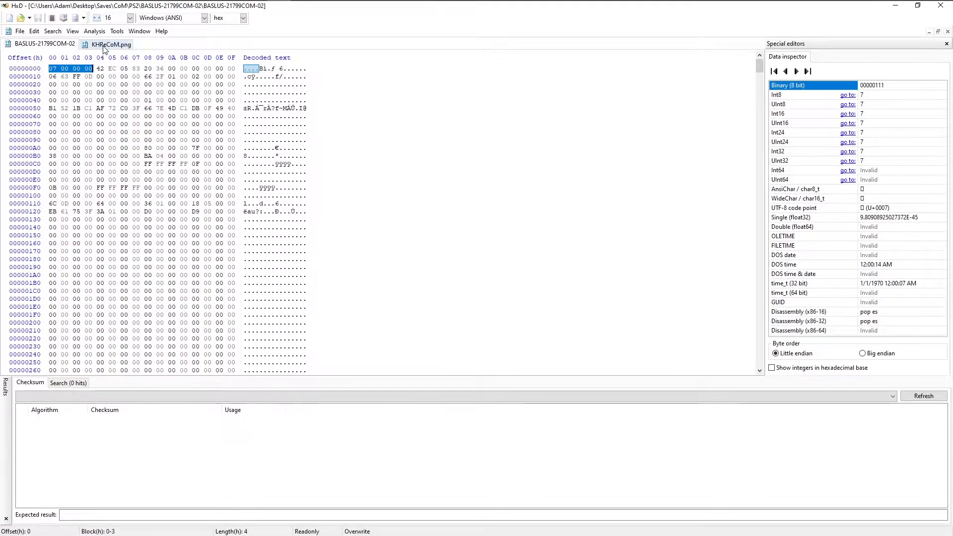
left_click(103, 45)
key("ctrl+f")
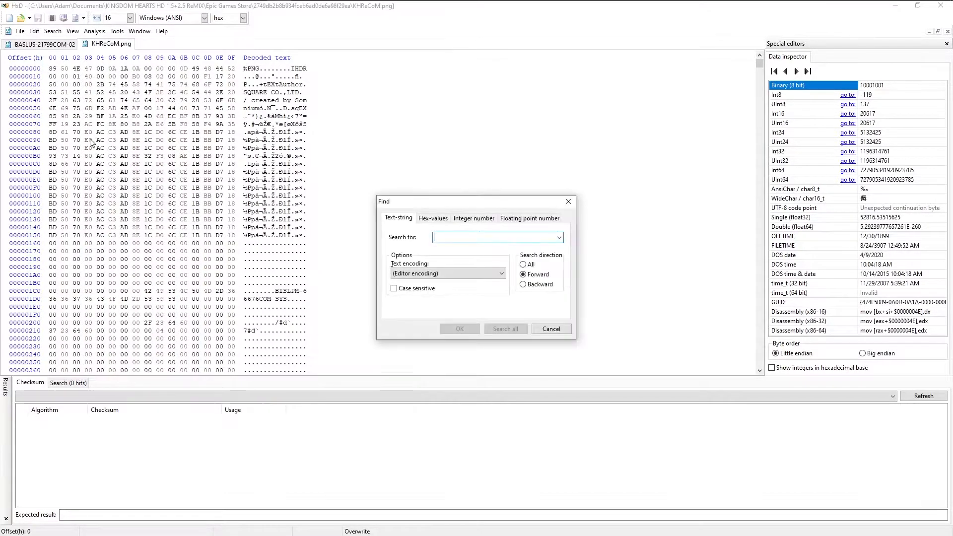
left_click(431, 219)
key("ctrl+v")
left_click(506, 329)
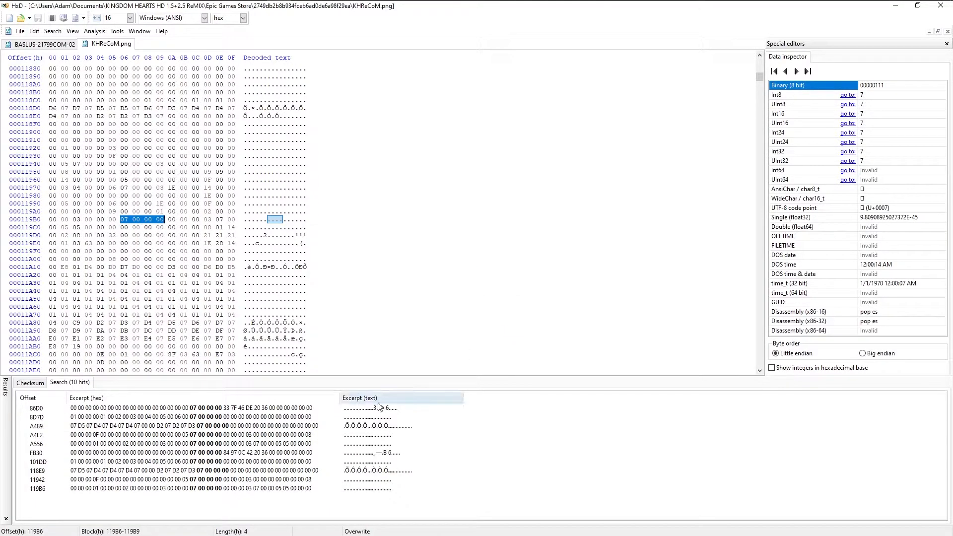
Go to the search hit at offset 86D0 in KHReCoM.png and compare its header text patterns with those in BASLUS-21799COM-02.
left_click(277, 410)
double_click(277, 410)
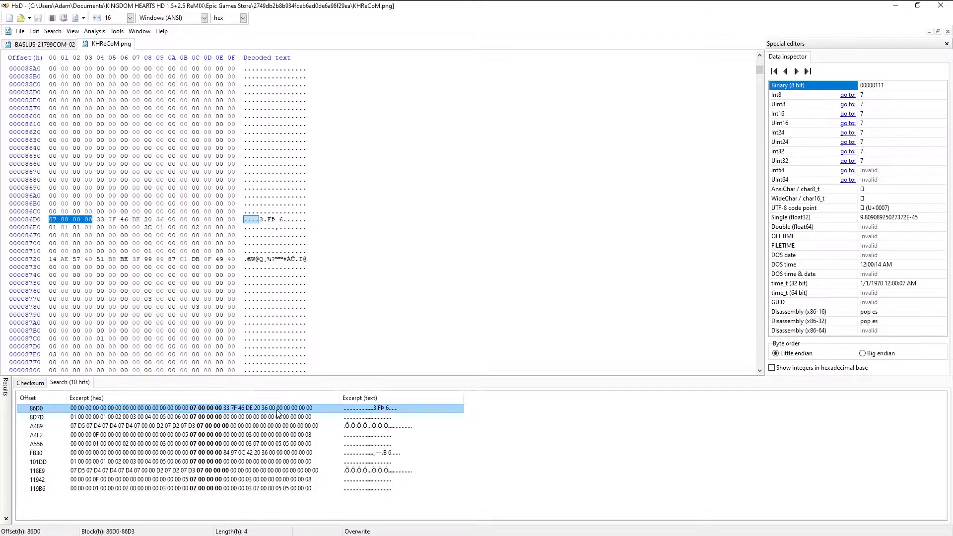
left_click(44, 44)
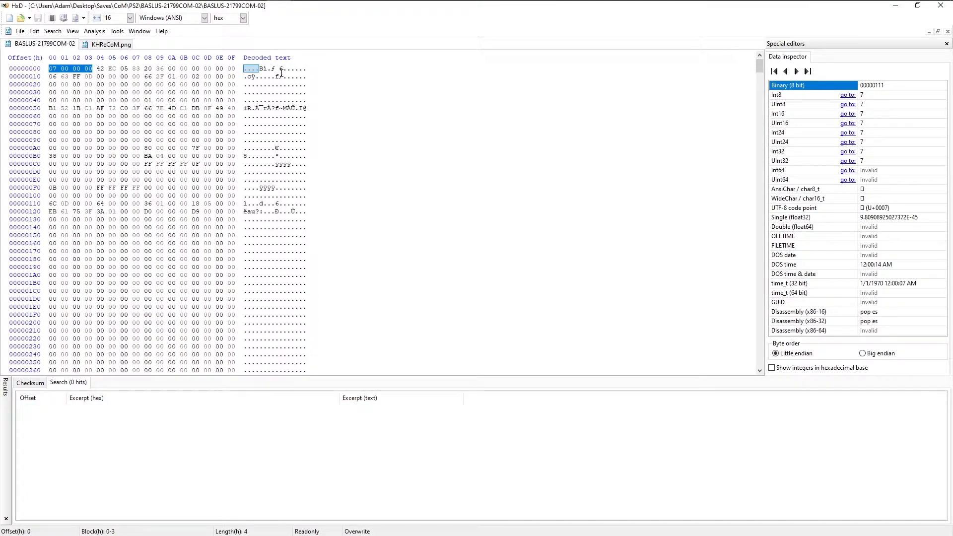
left_click_drag(278, 72, 287, 70)
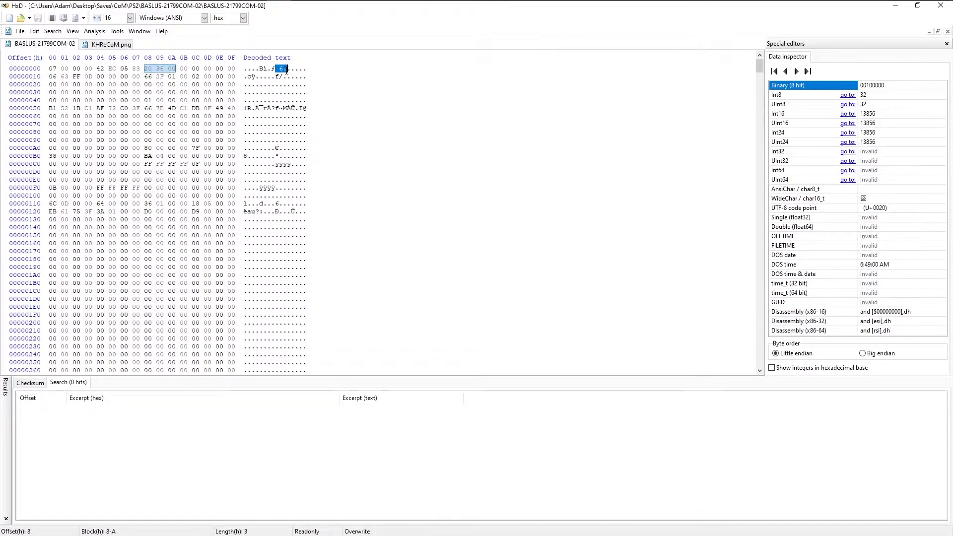
left_click_drag(245, 108, 309, 109)
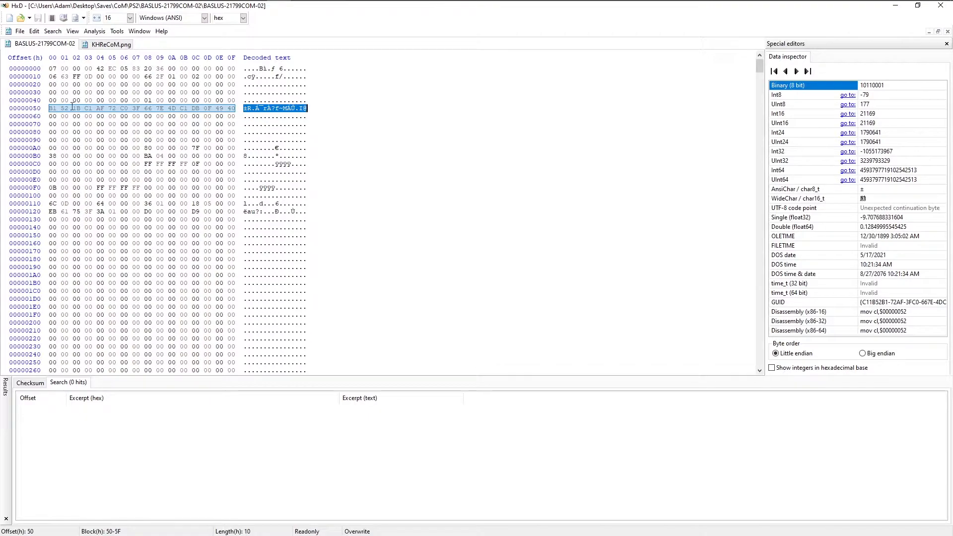
left_click(117, 46)
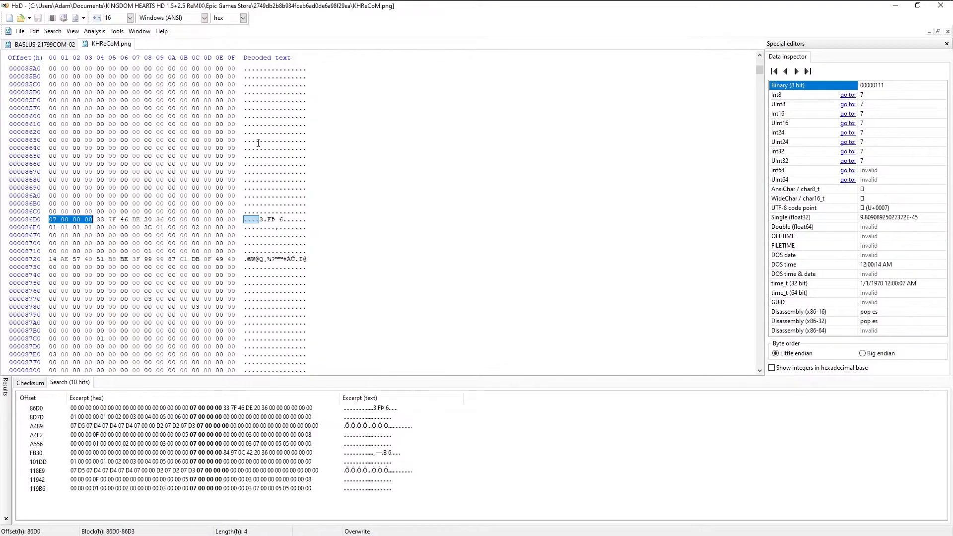
left_click_drag(279, 223, 285, 222)
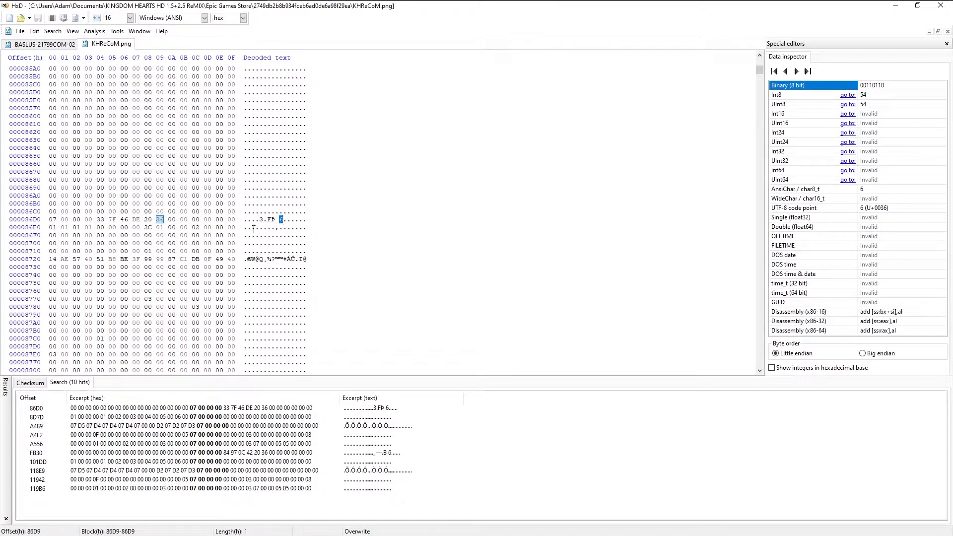
left_click_drag(246, 259, 312, 256)
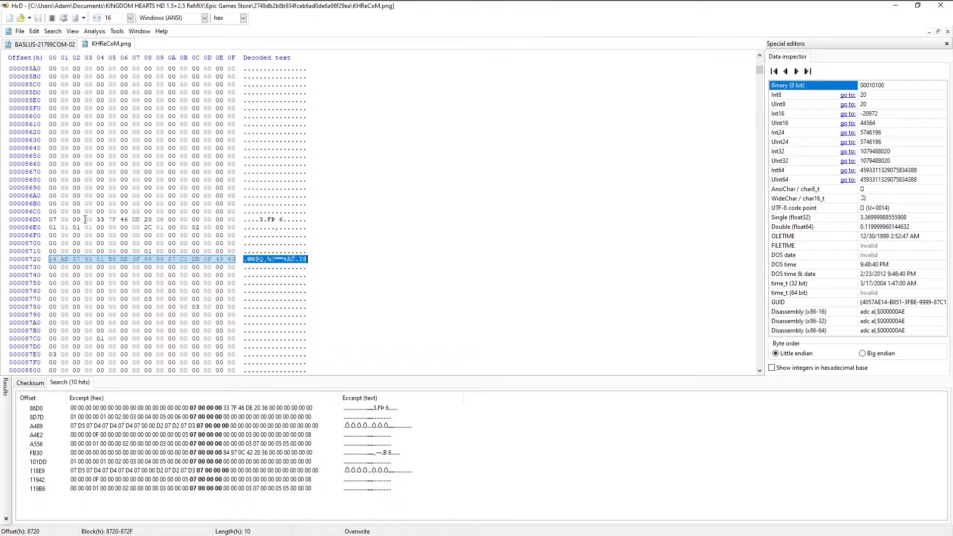
Copy all bytes of BASLUS-21799COM-02 and overwrite the data in KHReCoM.png from offset 86D0 with them.
left_click(106, 409)
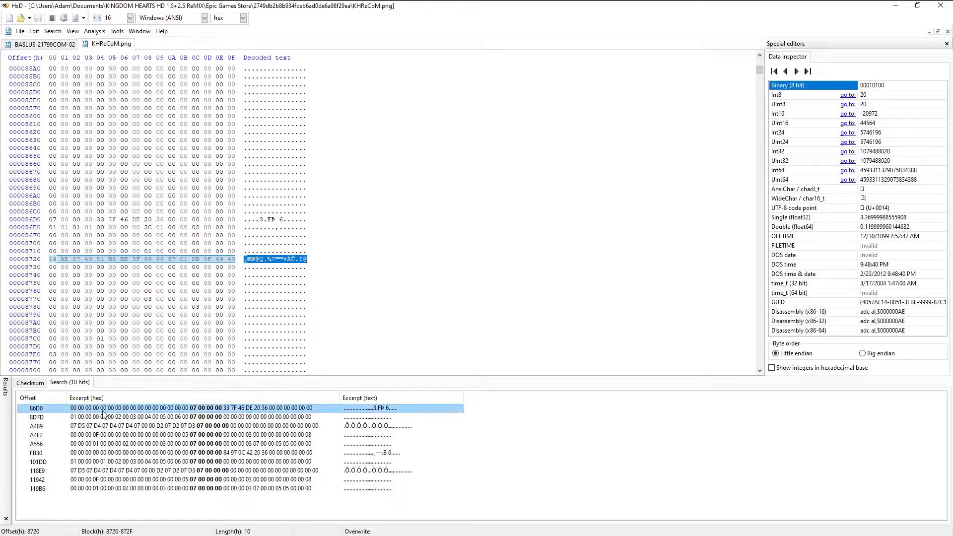
double_click(100, 411)
left_click(49, 219)
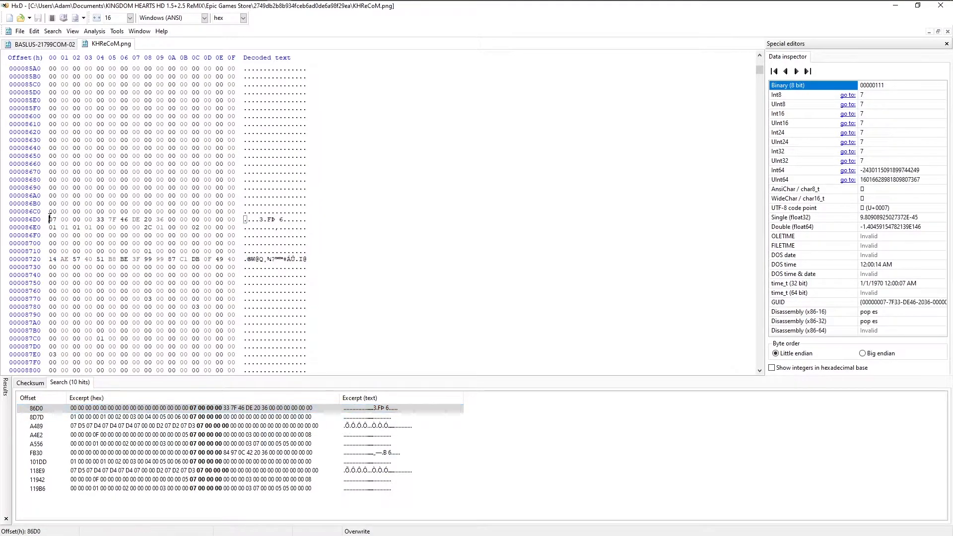
left_click(42, 46)
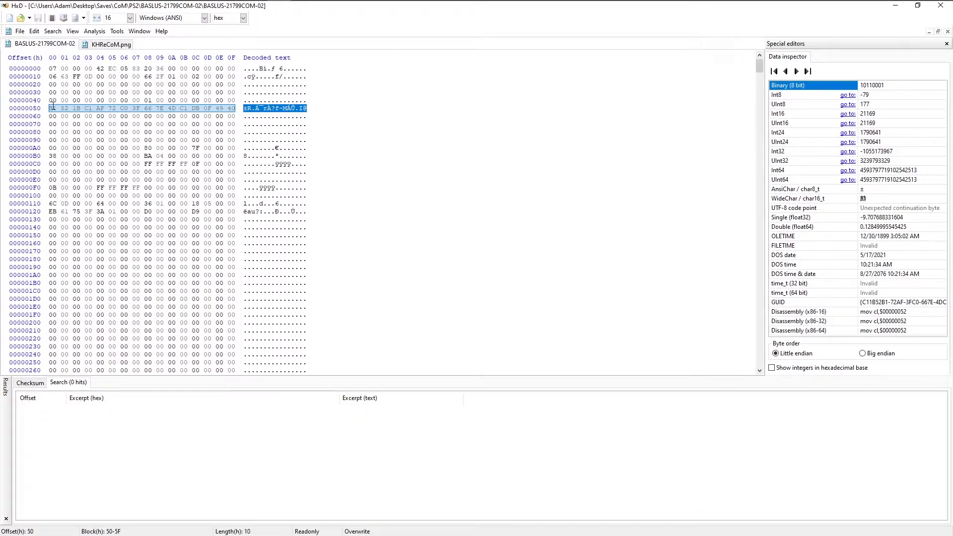
left_click(50, 108)
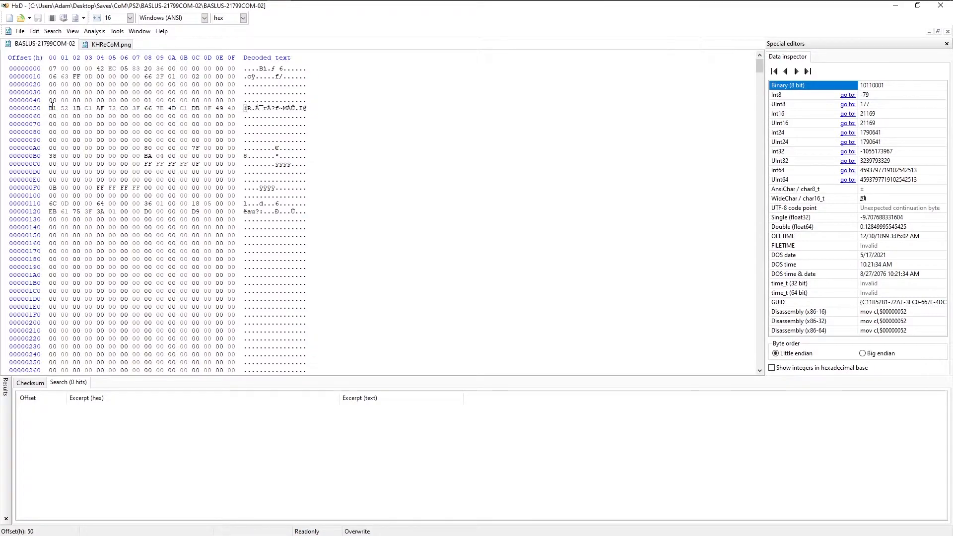
key("ctrl+a")
right_click(51, 106)
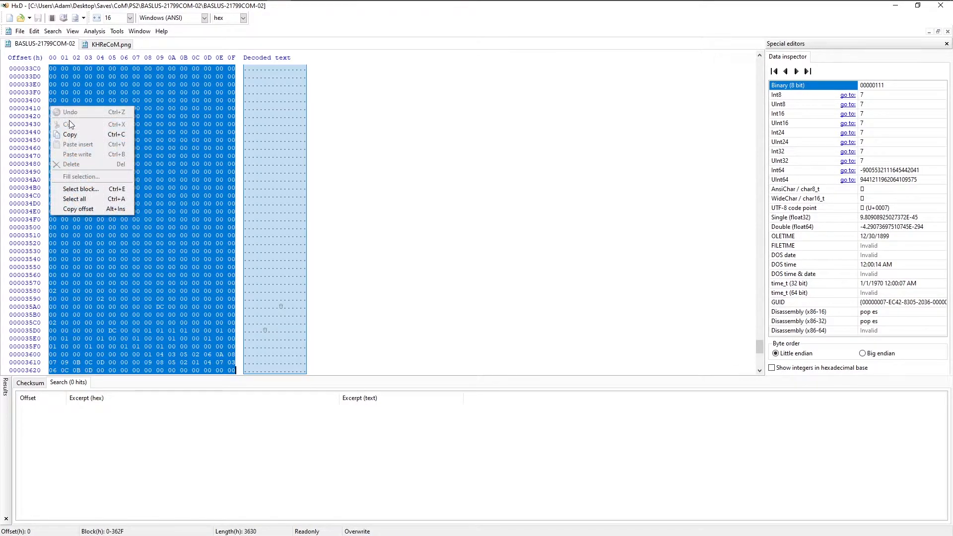
left_click(79, 133)
left_click(115, 46)
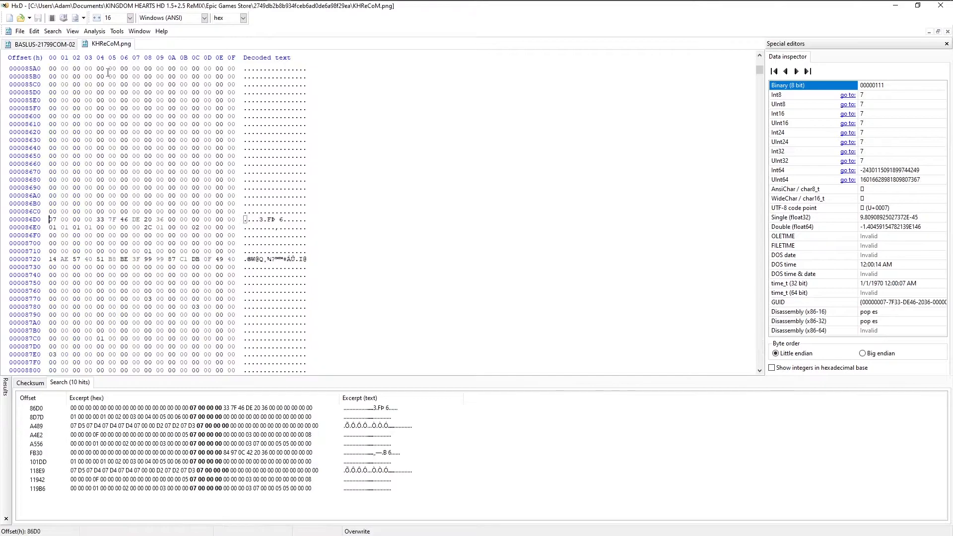
right_click(50, 219)
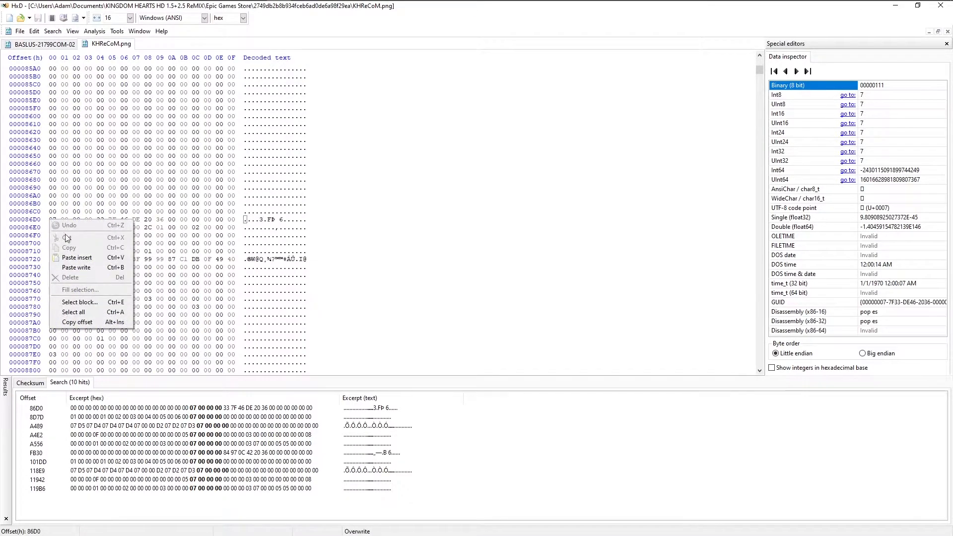
left_click(90, 263)
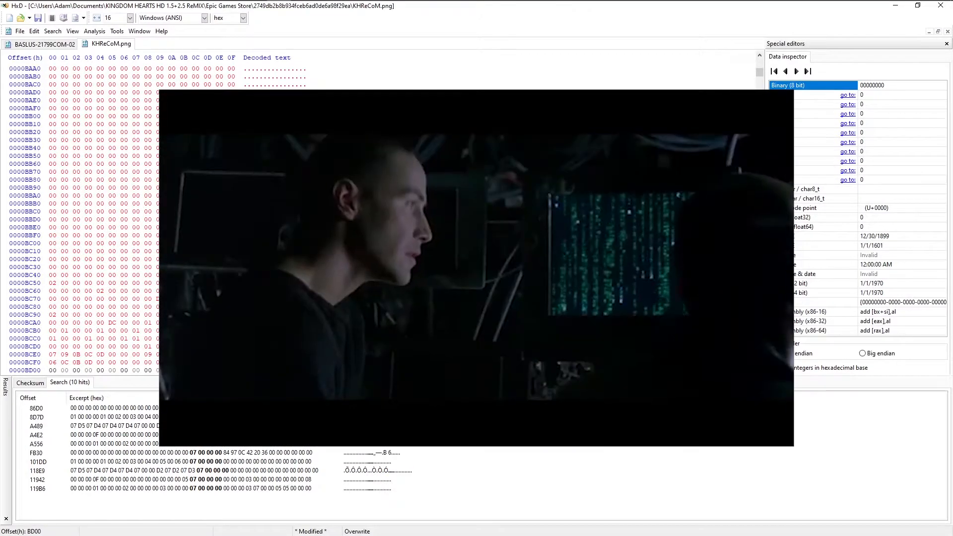
Overwrite the data in KHReCoM.png from the hit at offset FB30 with the same copied bytes and save the file.
left_click(283, 453)
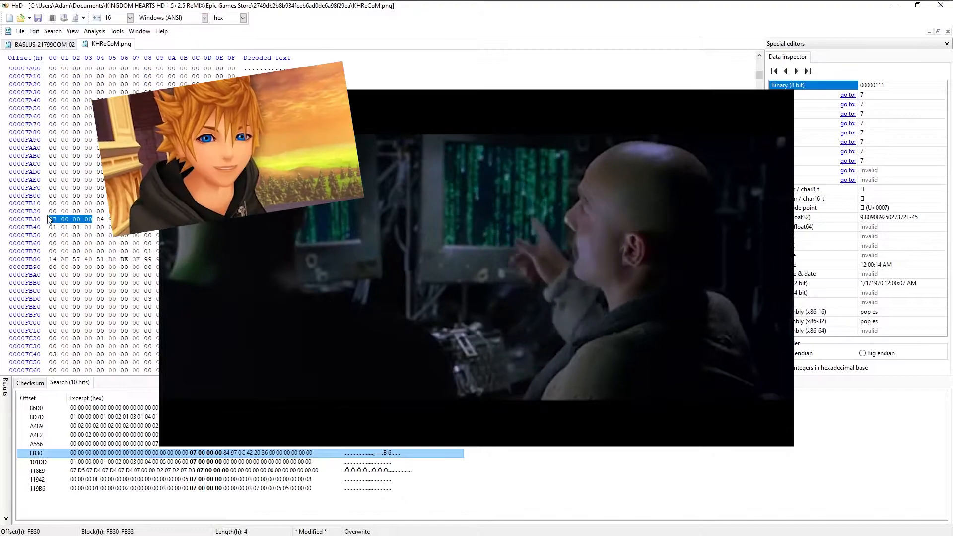
right_click(54, 220)
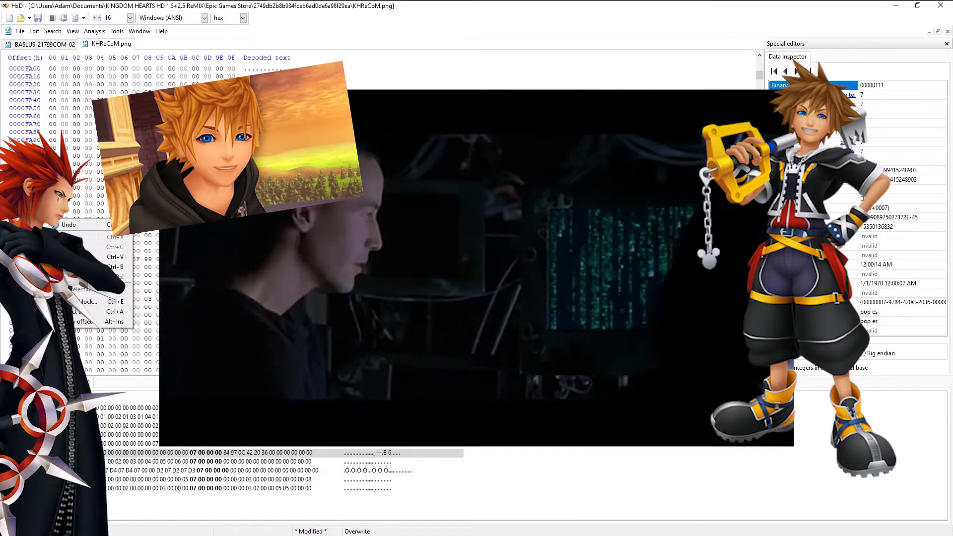
left_click(81, 267)
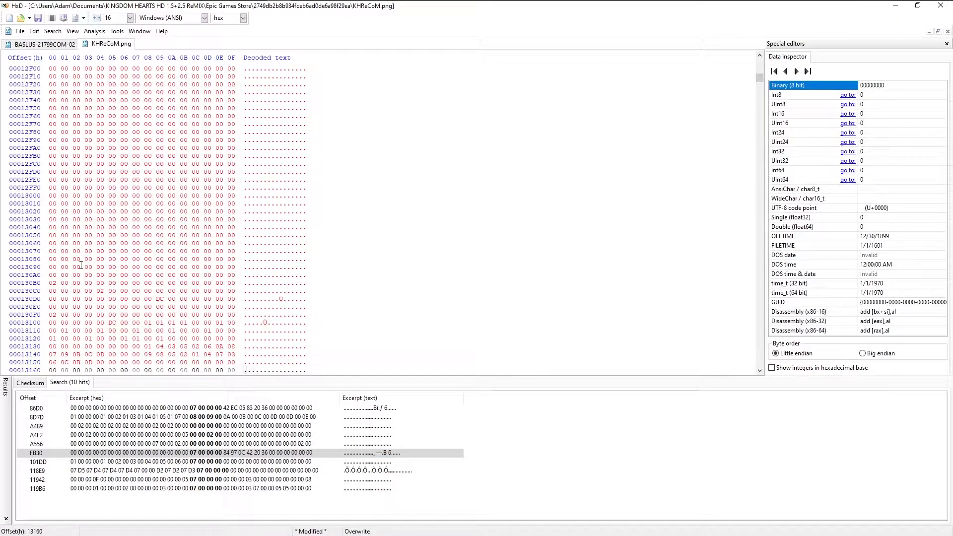
left_click(20, 31)
left_click(41, 76)
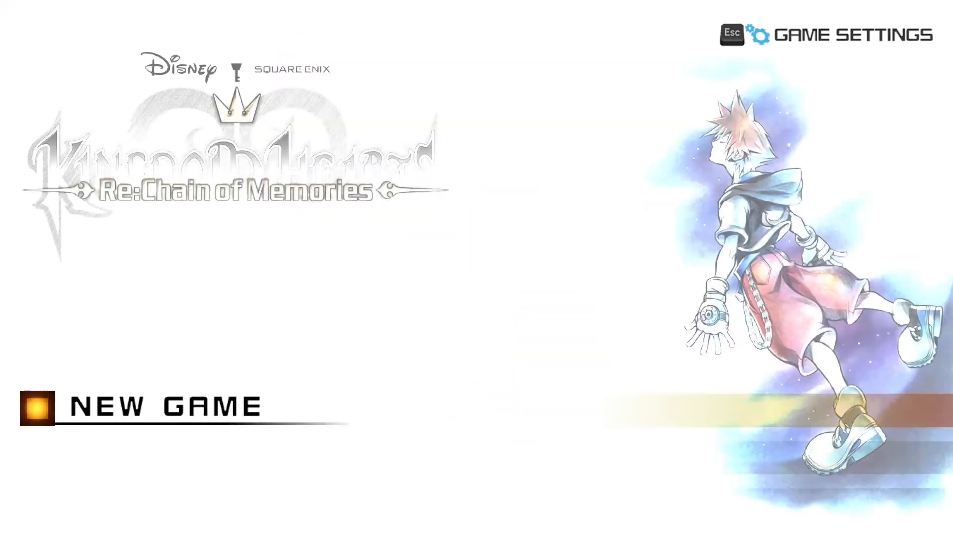
Switch to Kingdom Hearts Re:Chain of Memories, open its load screen and check save slots 01 and 02.
key("Return")
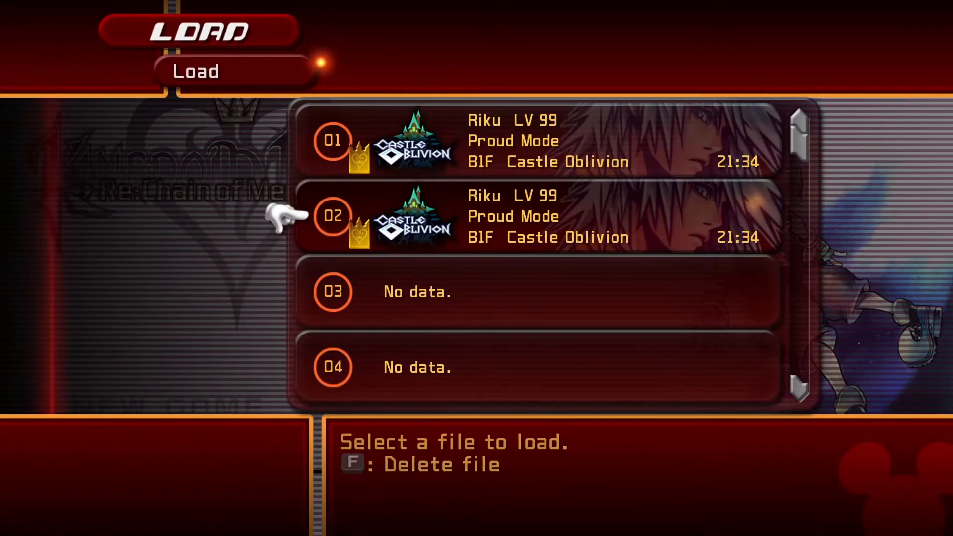
key("Up")
key("Down")
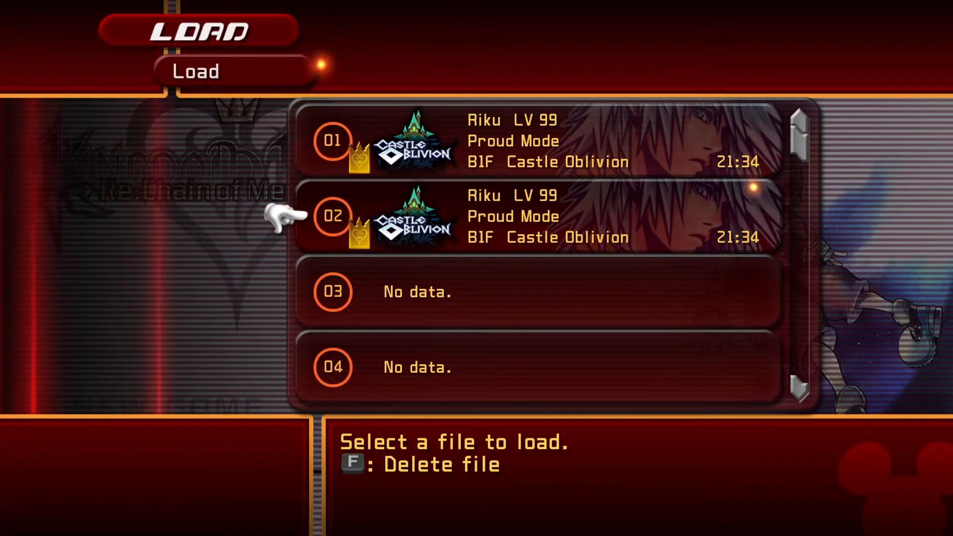
Load save slot 01 in Re:Chain of Memories and open the in-game menu to check Riku's data.
key("Up")
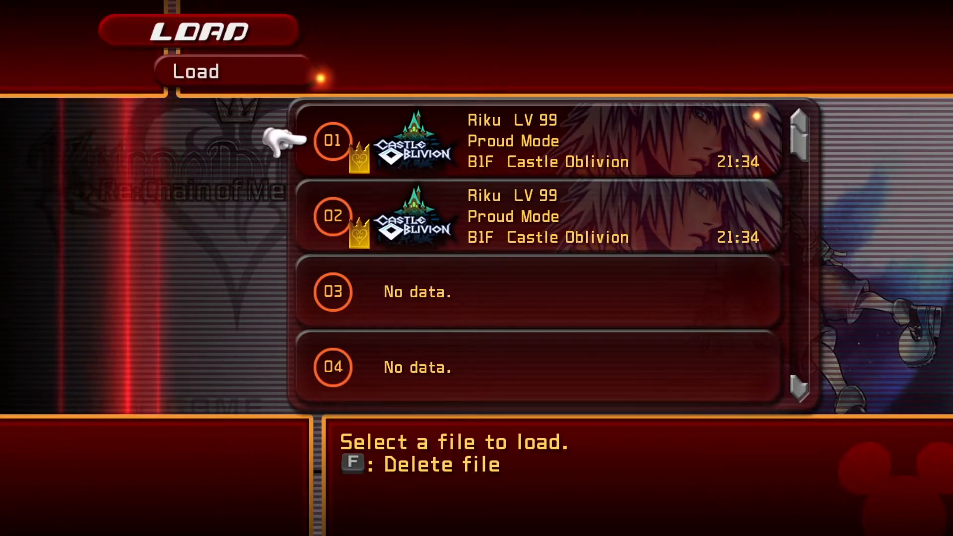
key("Return")
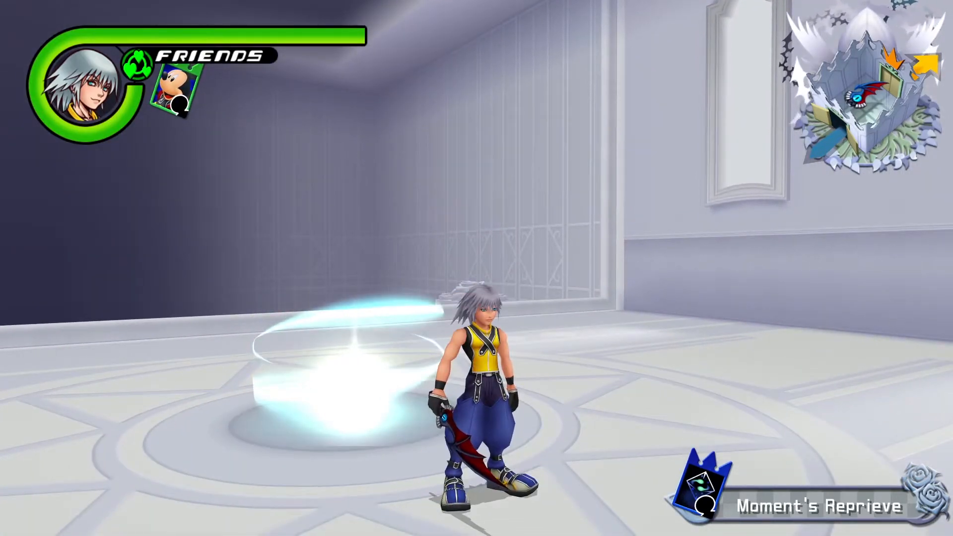
key("Escape")
key("Return")
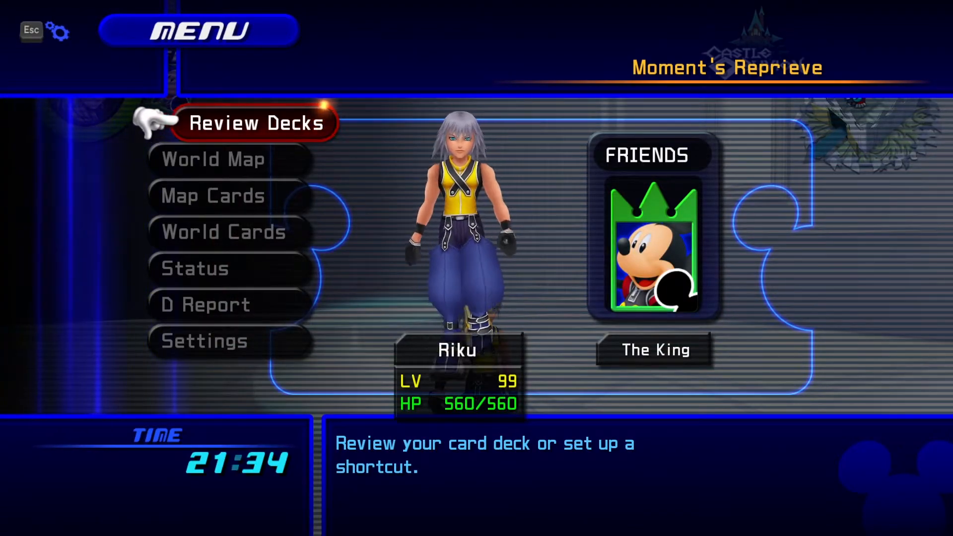
Quit Re:Chain of Memories through the game settings and confirm the exit.
key("Escape")
key("Down")
key("Down")
key("Down")
key("Down")
key("Down")
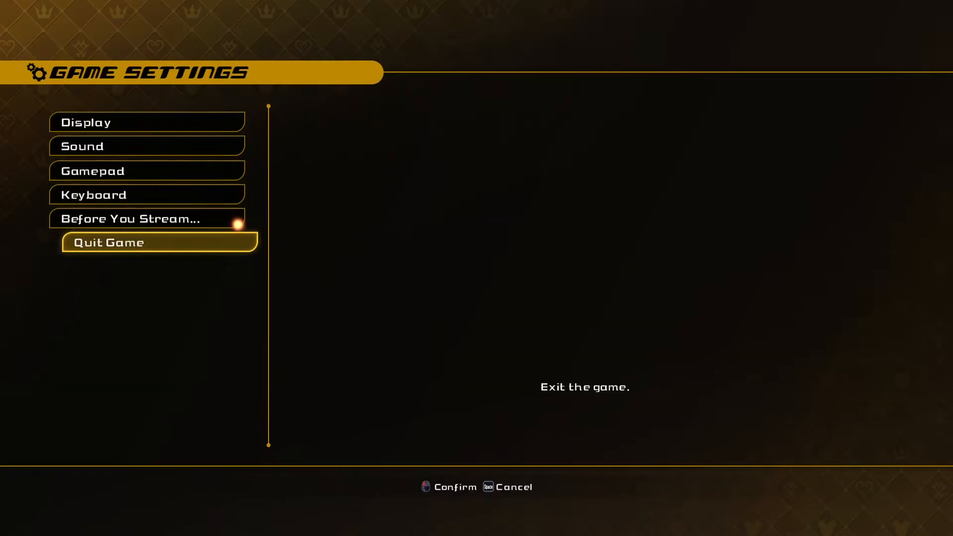
key("Return")
key("Left")
key("Return")
Open the PS2 save file BISLPS-25198-01 from its KH1 folder read-only in HxD.
double_click(119, 383)
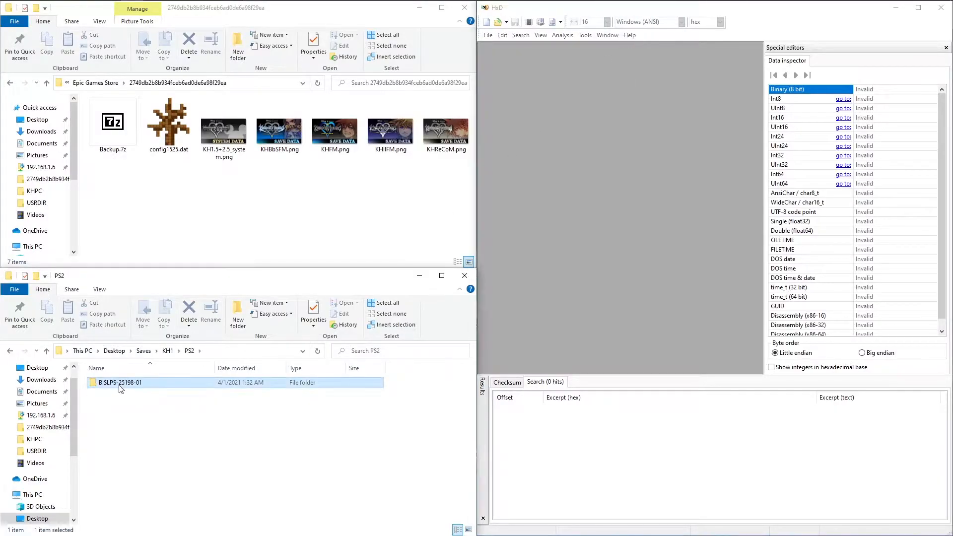
double_click(119, 383)
right_click(134, 386)
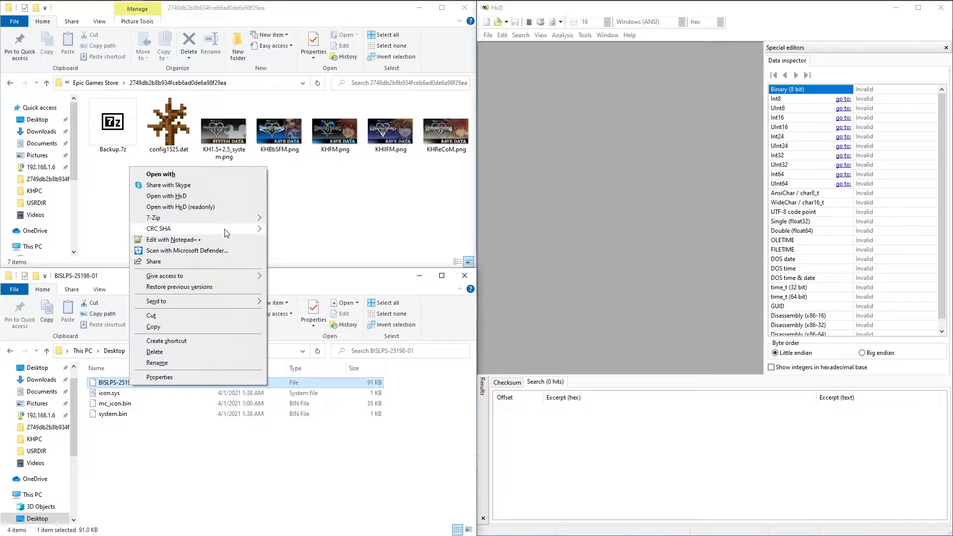
left_click(217, 214)
Go to the KH1 PS3 save folder BLUS31212-BISLPS25198 and open USR-01 read-only in HxD.
left_click(168, 353)
double_click(119, 392)
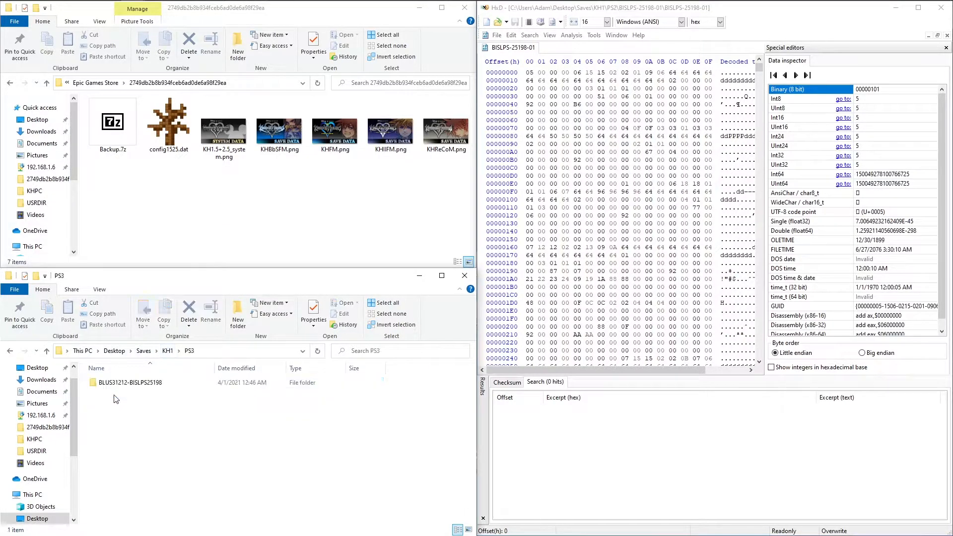
double_click(122, 384)
right_click(111, 413)
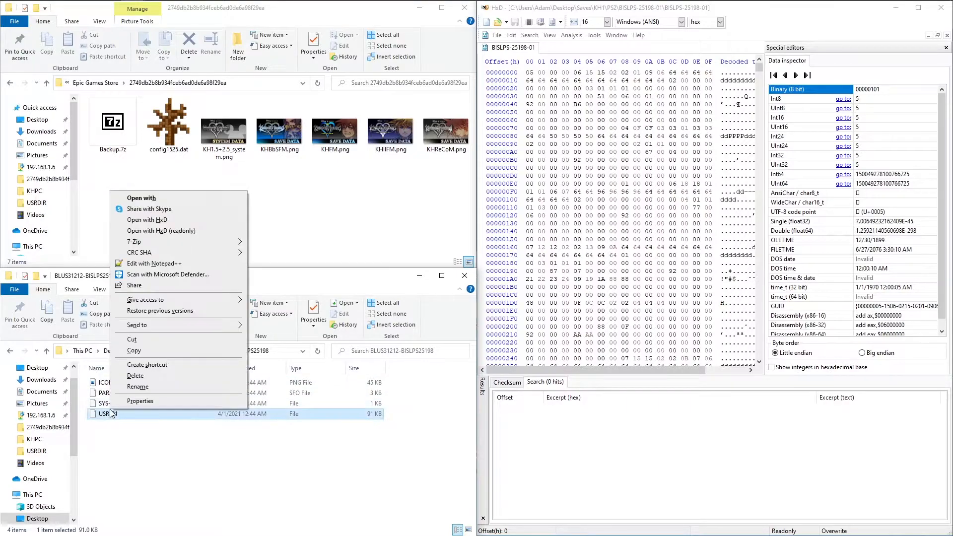
left_click(204, 231)
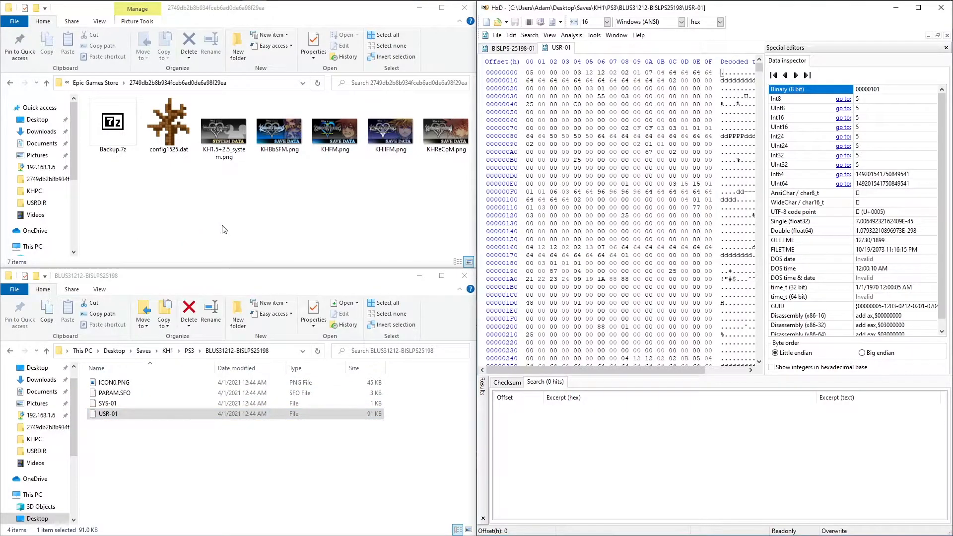
Open the PC save file KHFM.png for editing in HxD and maximize the editor window.
right_click(332, 142)
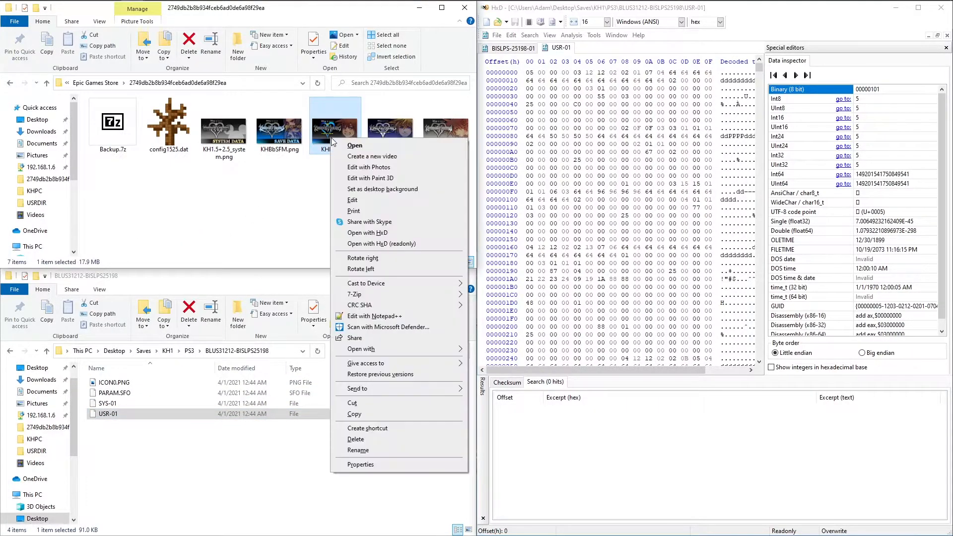
left_click(367, 233)
left_click(913, 12)
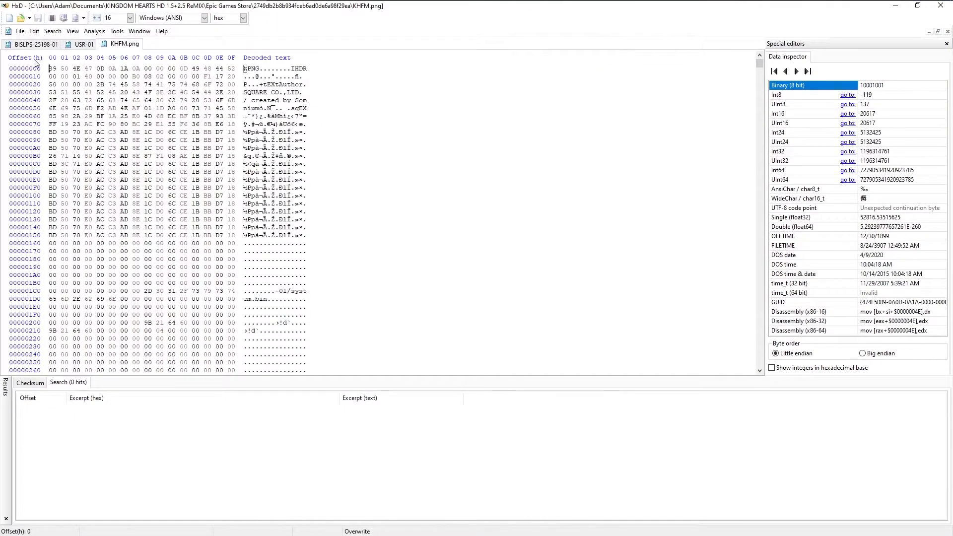
Search KHFM.png for all occurrences of the console saves' first four bytes, 05 00 00 00.
key("ctrl+Tab")
left_click_drag(49, 70, 91, 66)
left_click(84, 45)
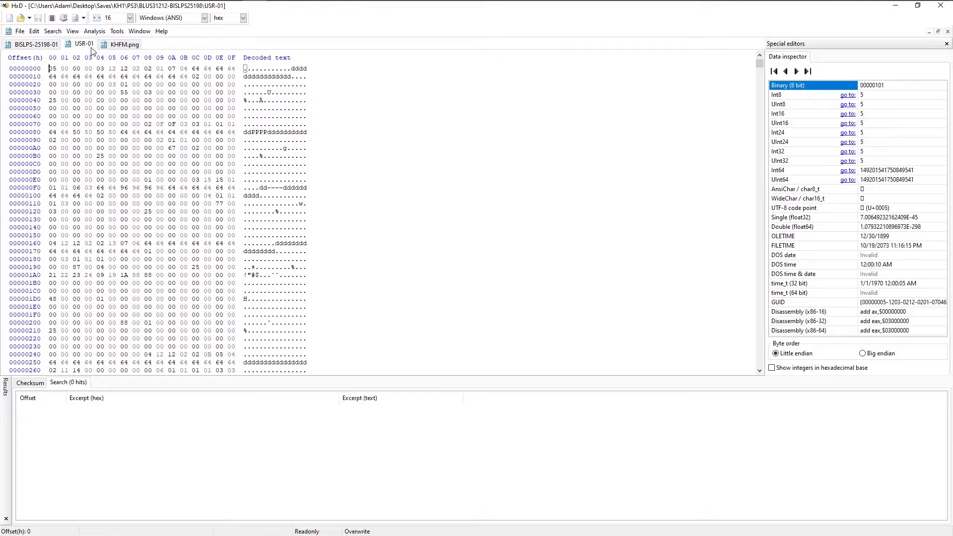
left_click(114, 45)
key("ctrl+f")
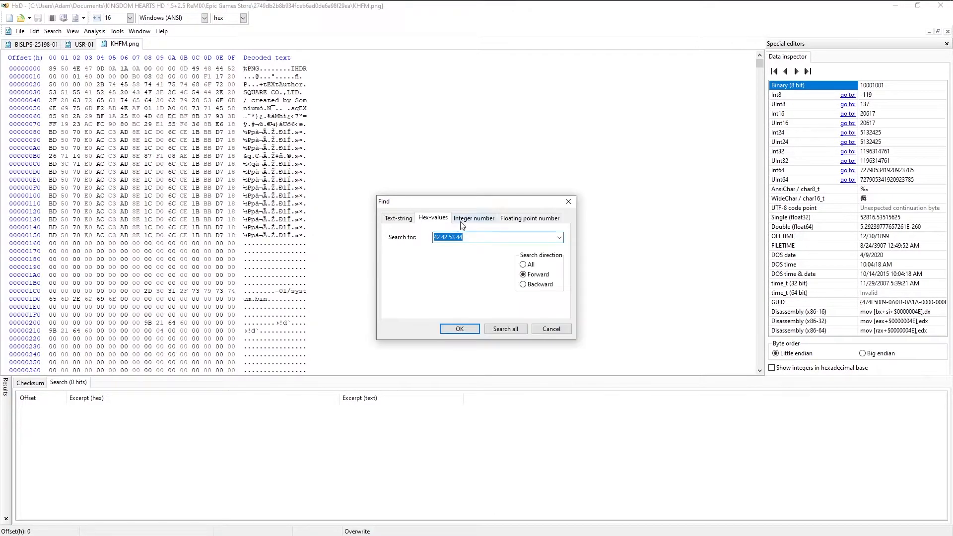
left_click(495, 329)
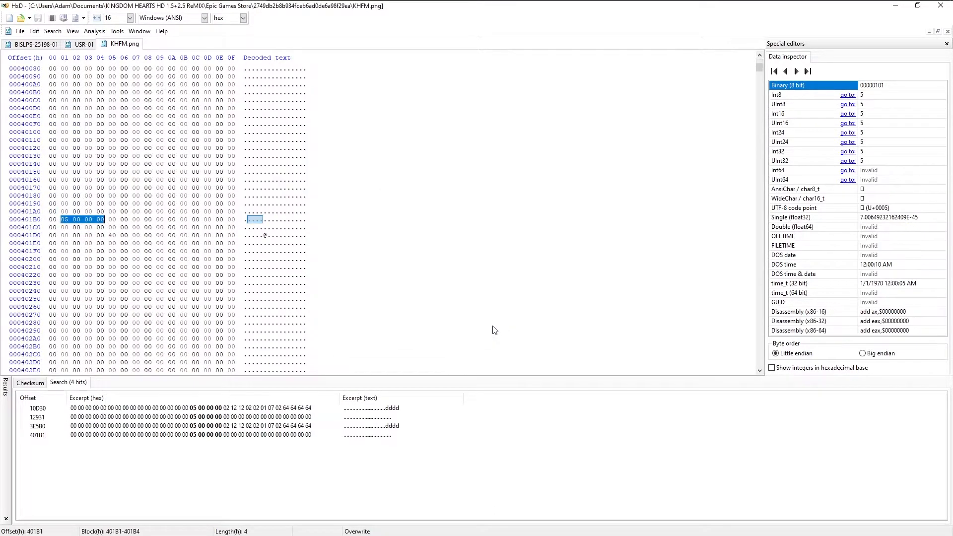
Compare the search hits followed by the 64 byte pattern and go to the one at offset 10D30.
left_click(212, 411)
left_click_drag(292, 219, 311, 234)
left_click(265, 429)
left_click(180, 412)
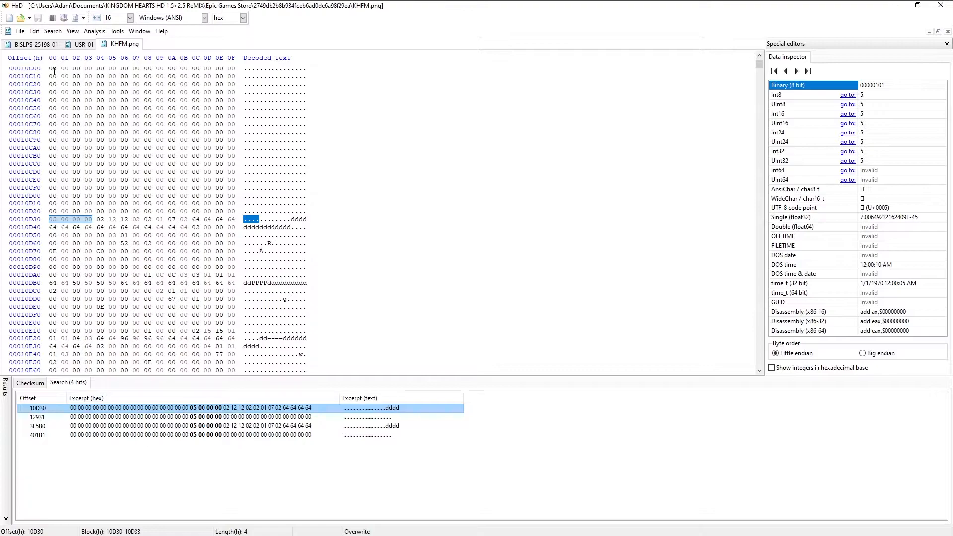
Copy all bytes of BISLPS-25198-01 and overwrite the data in KHFM.png from offset 10D30 with them.
left_click(36, 44)
key("ctrl+a")
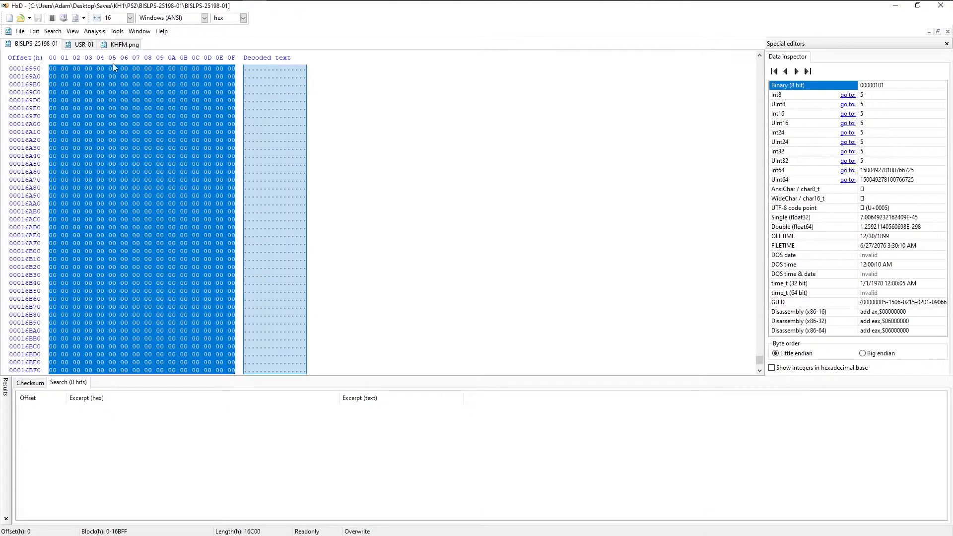
right_click(55, 72)
left_click(73, 101)
left_click(122, 44)
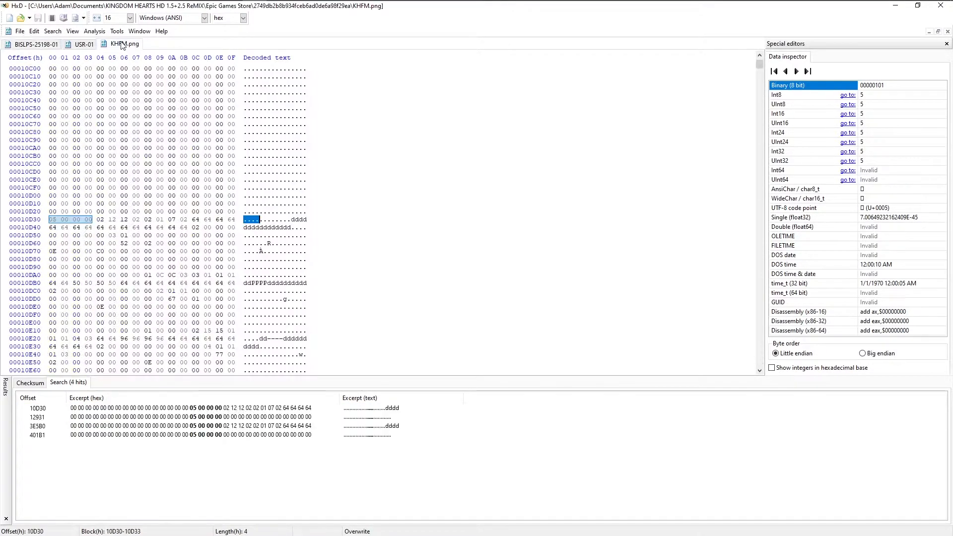
left_click(52, 219)
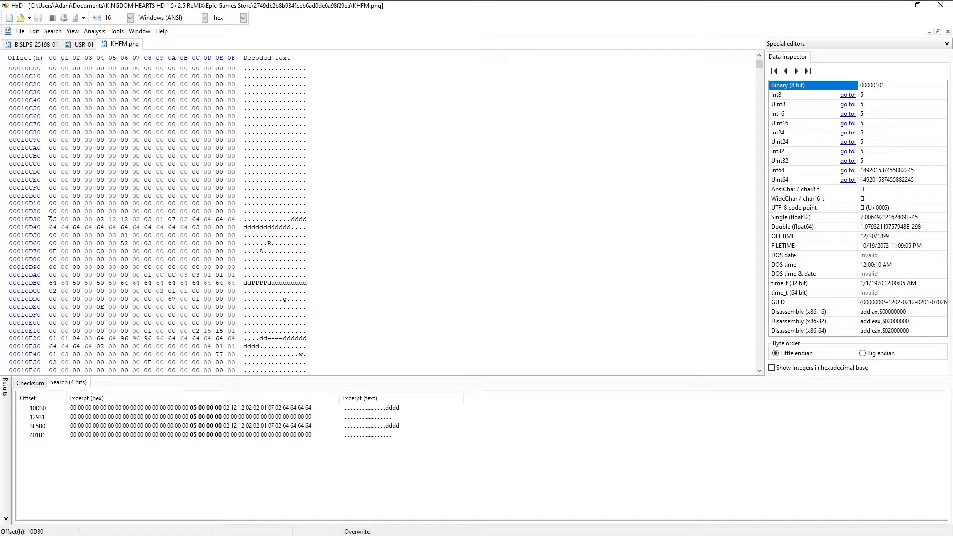
right_click(50, 220)
left_click(86, 262)
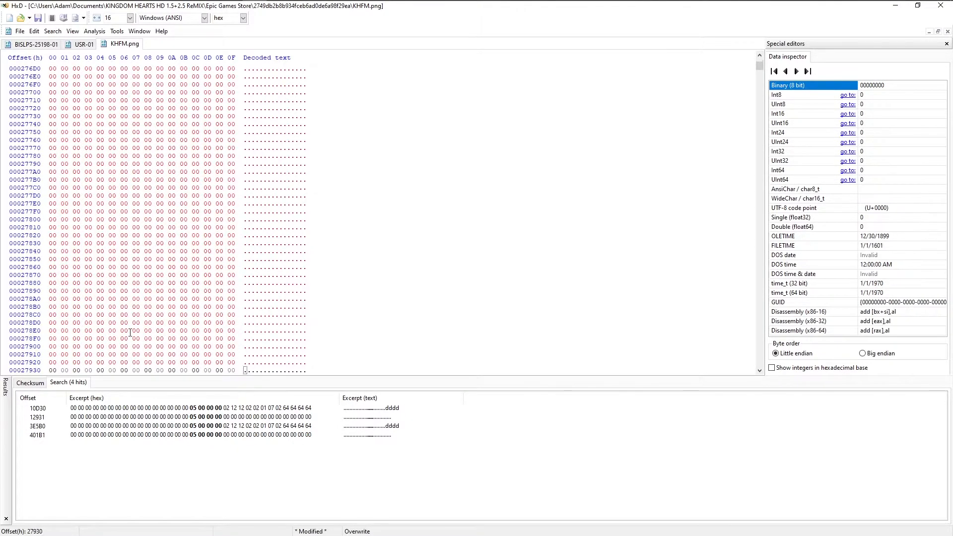
Overwrite the data in KHFM.png from the hit at offset 3E5B0 with all bytes of USR-01, recheck both hits and save the file.
double_click(91, 426)
left_click(86, 44)
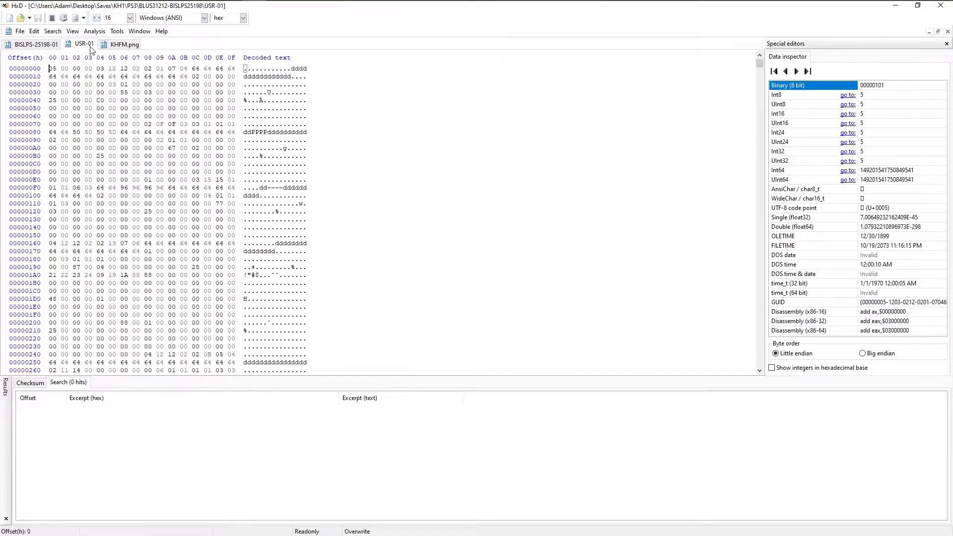
key("ctrl+a")
right_click(68, 79)
left_click(85, 108)
left_click(128, 45)
left_click(52, 218)
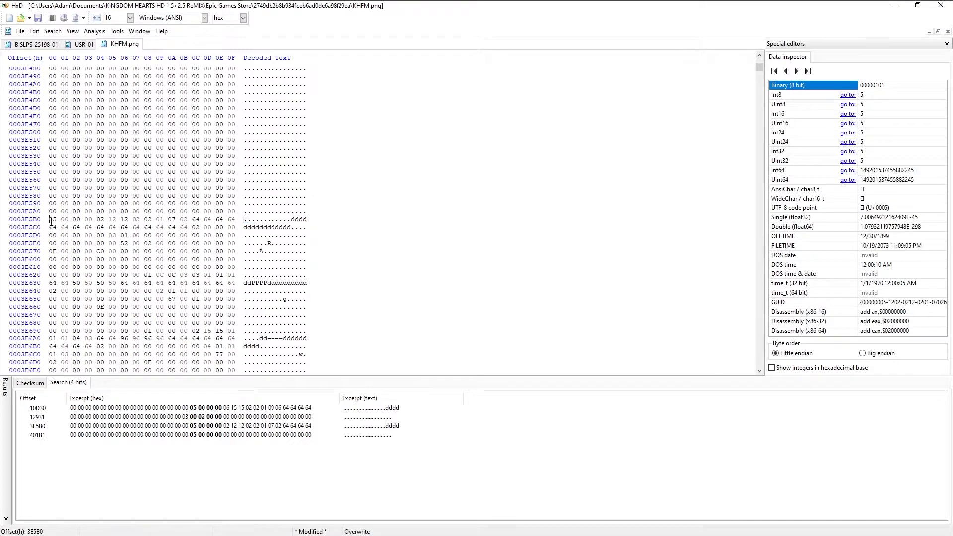
right_click(51, 219)
left_click(105, 270)
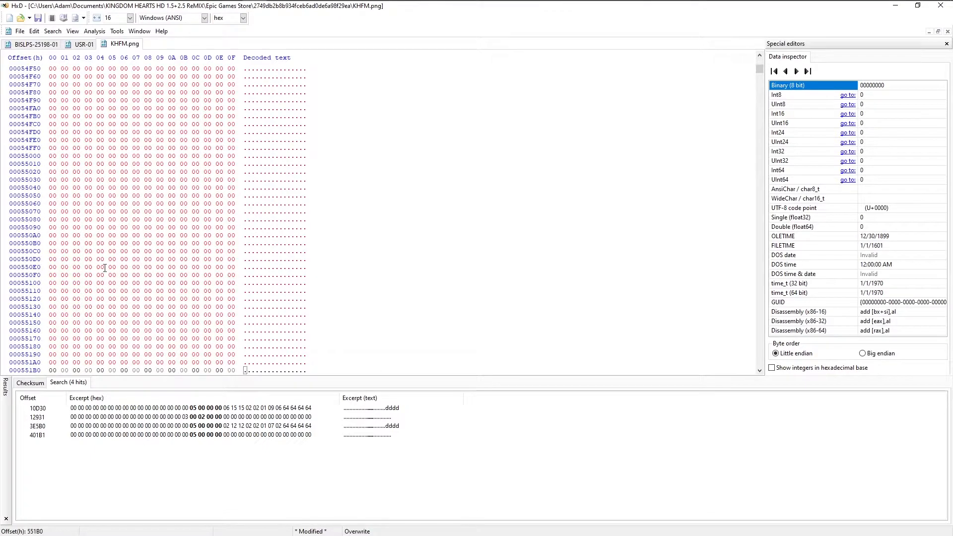
double_click(114, 409)
double_click(98, 430)
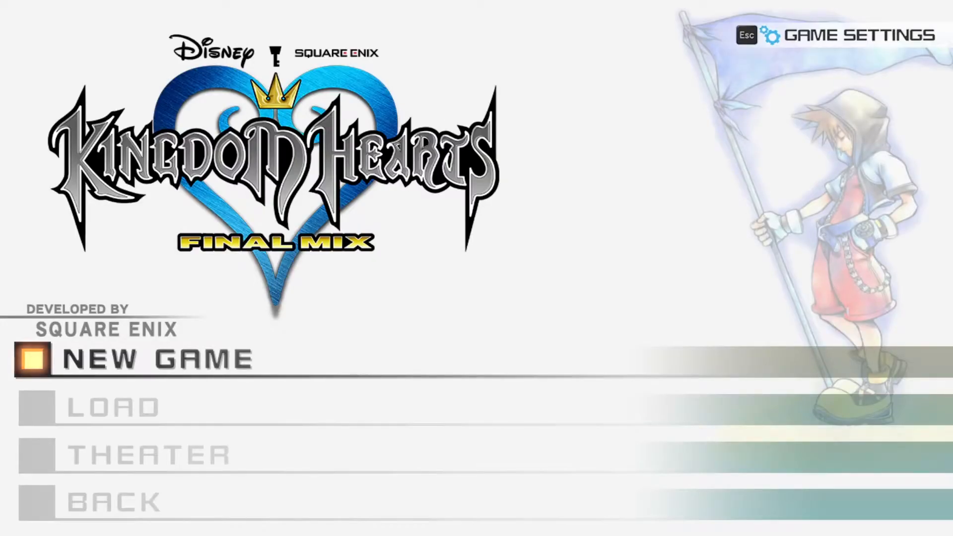
Switch to Kingdom Hearts Final Mix, open its load screen and load save slot 01.
key("Down")
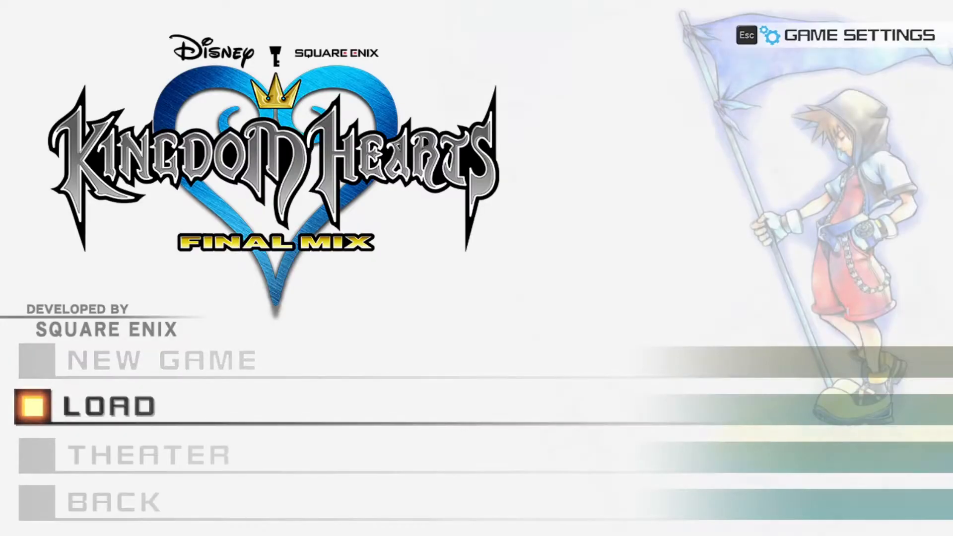
key("Return")
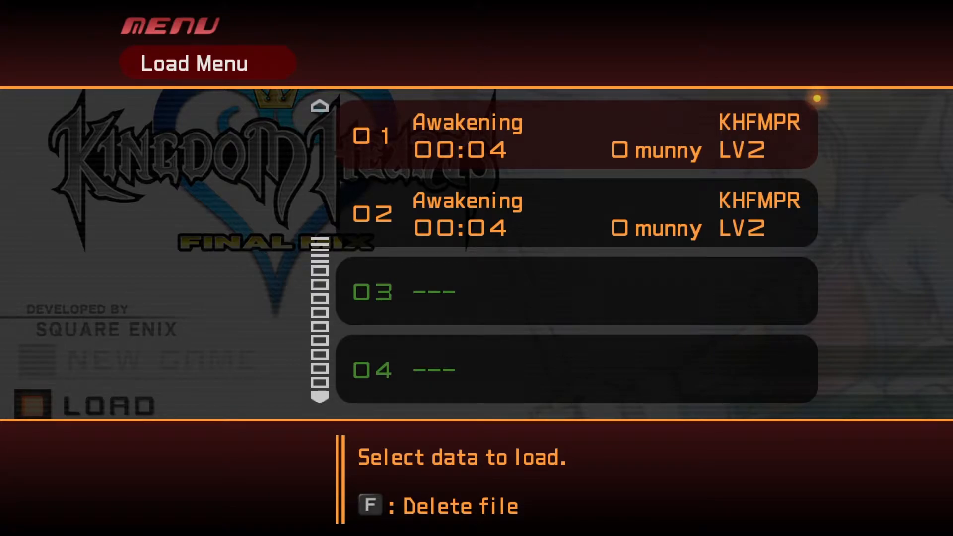
key("Escape")
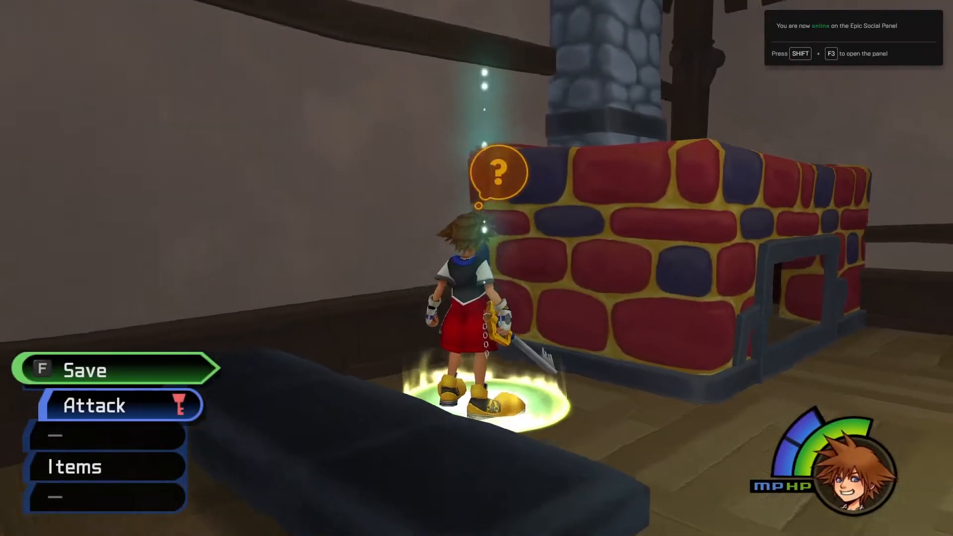
Walk Sora through the Accessory Shop, check his data in the main menu and return to the game.
key("d")
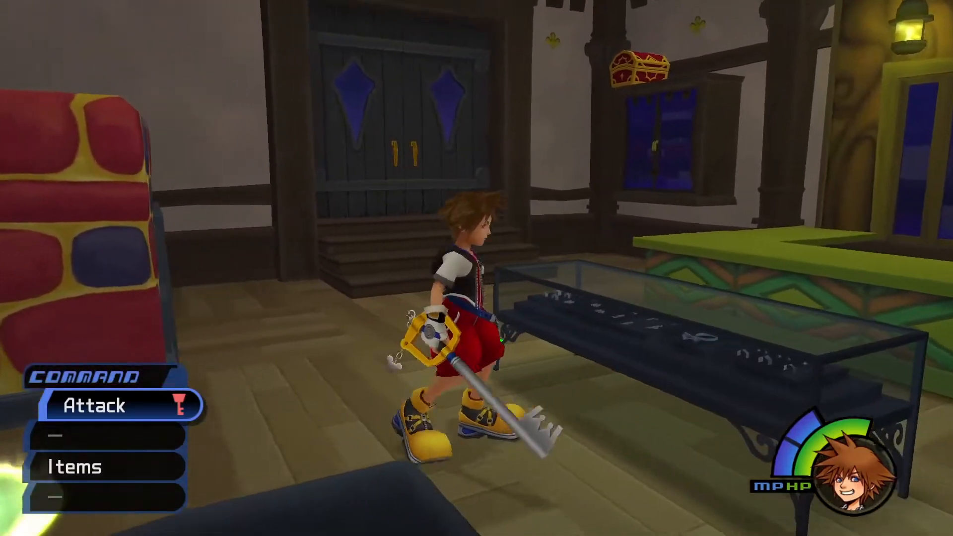
key("space")
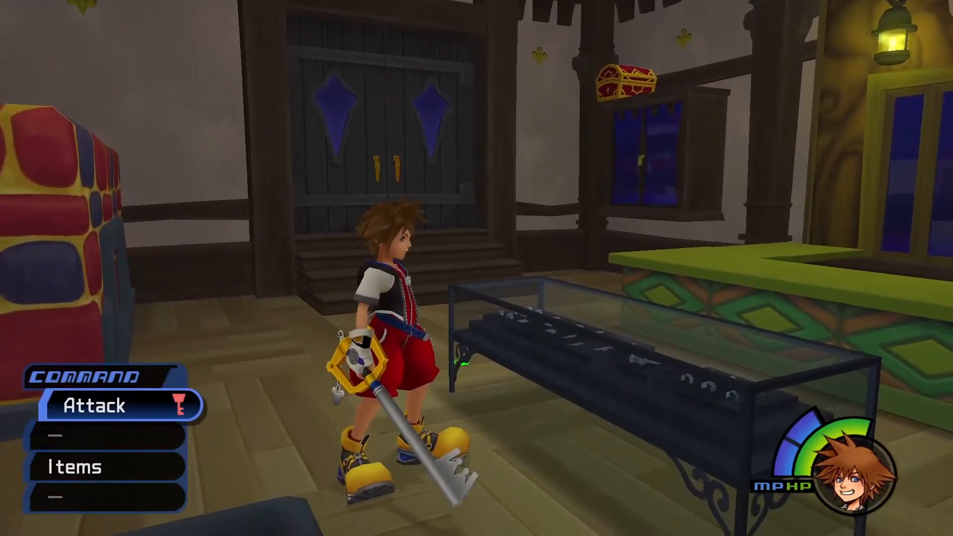
key("Escape")
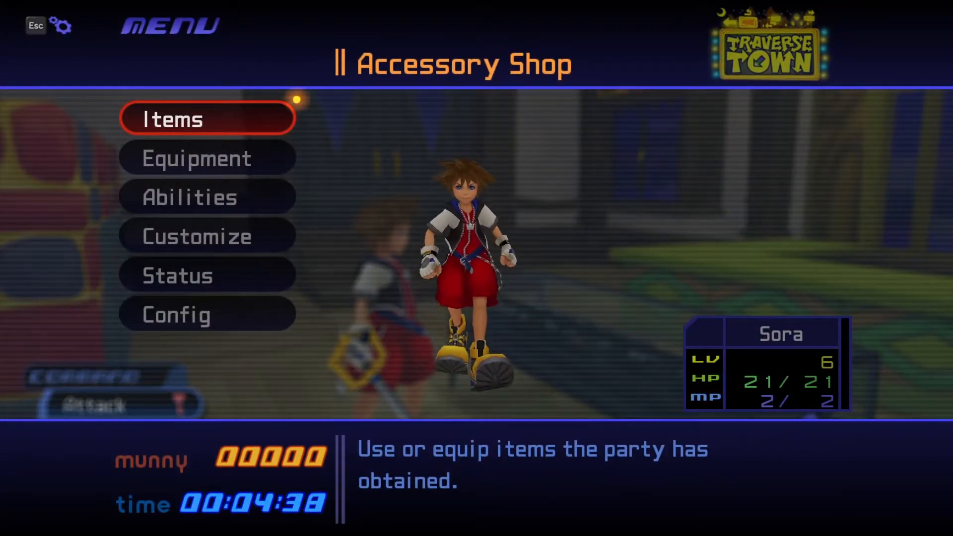
key("Escape")
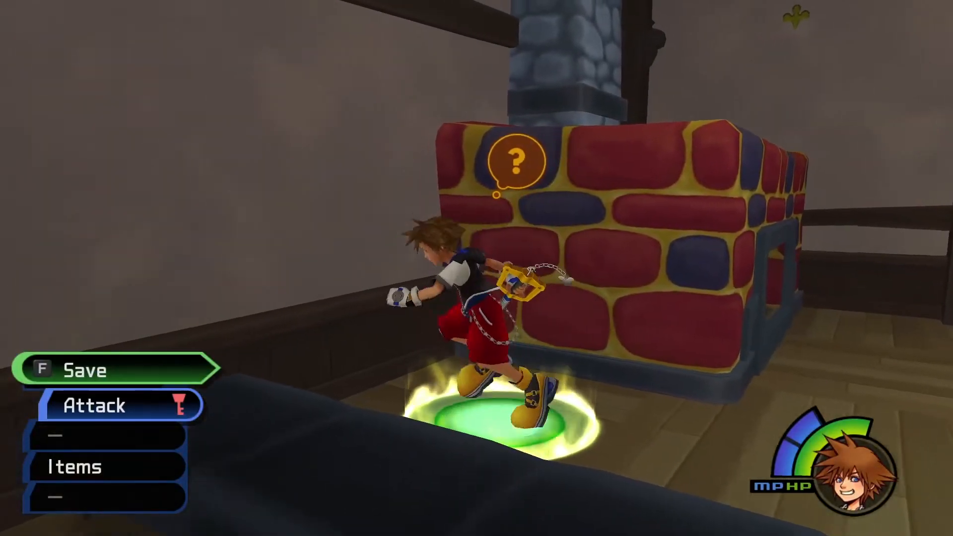
Return to the title screen from the save point's menu without saving.
key("f")
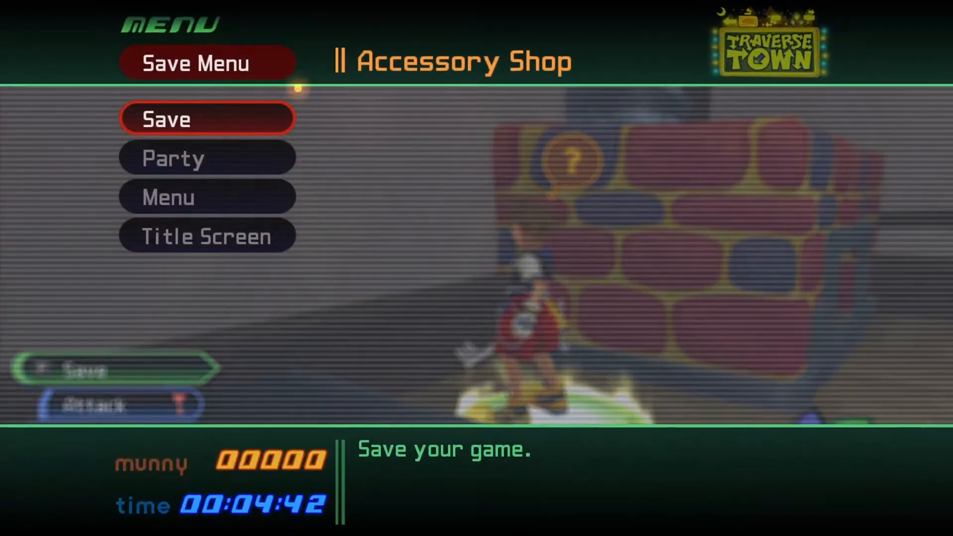
key("Down")
key("Down")
key("Down")
key("Return")
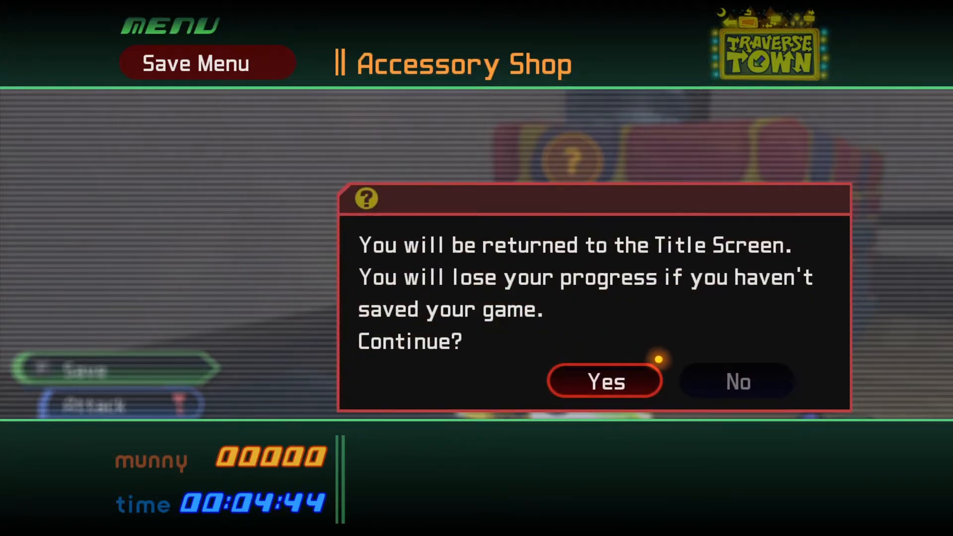
key("Return")
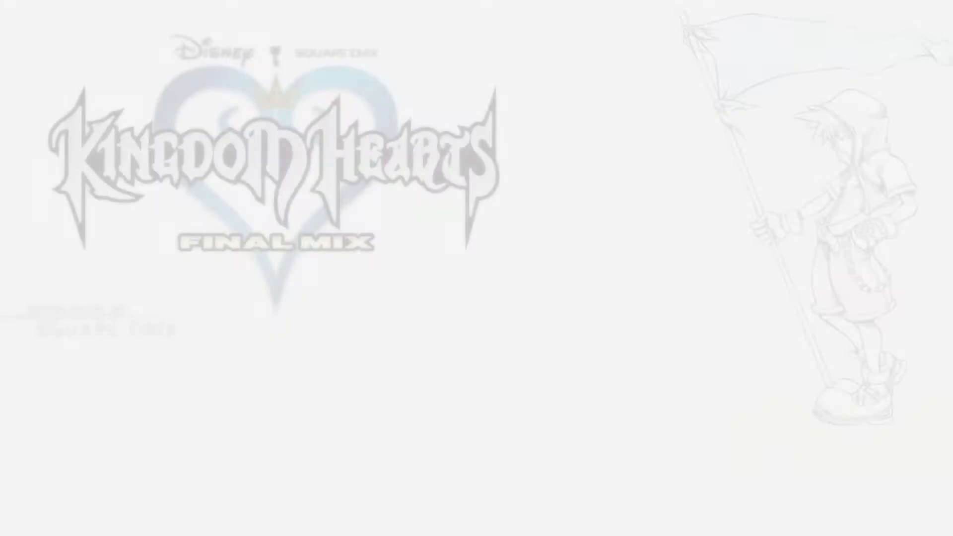
Reopen the load screen and load the other transferred save to check it.
key("Down")
key("Return")
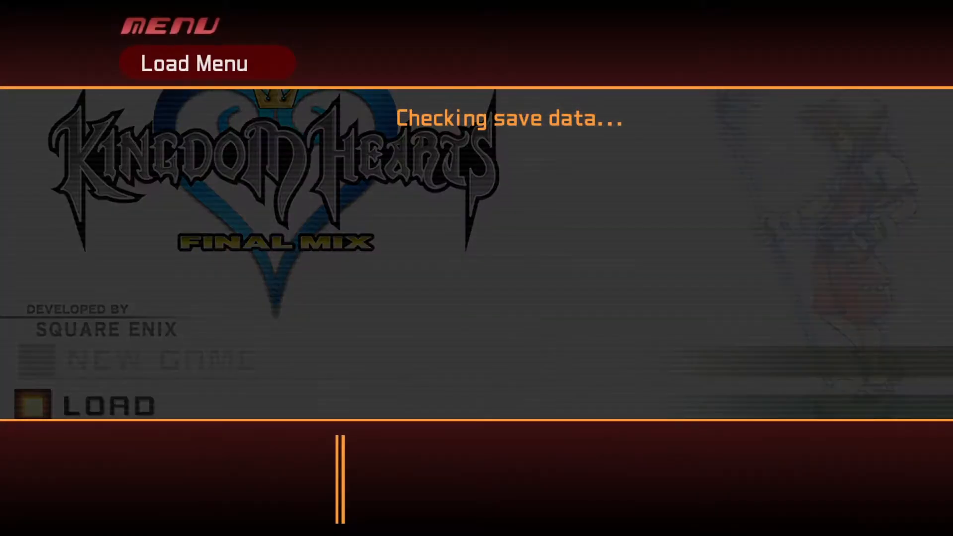
key("Return")
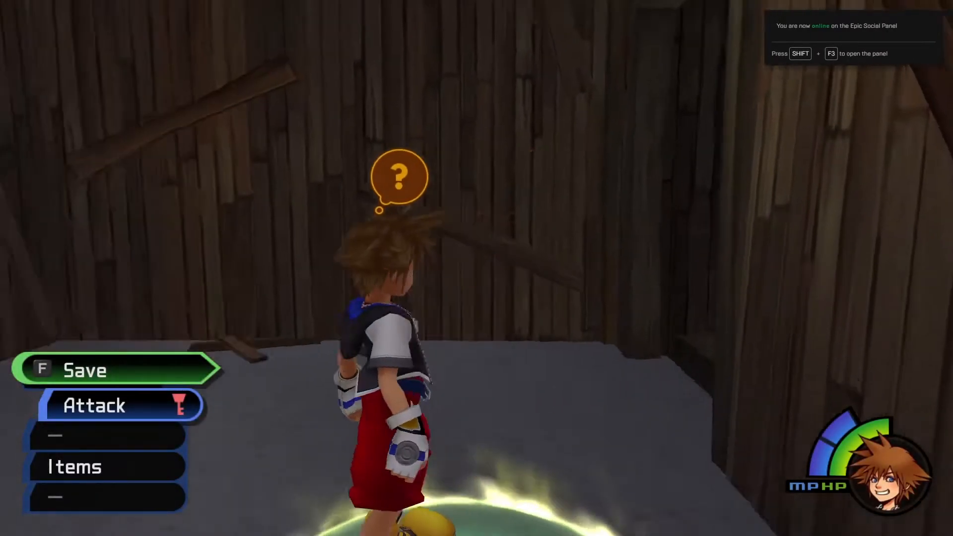
Save the game at the Seaside Shack save point.
key("f")
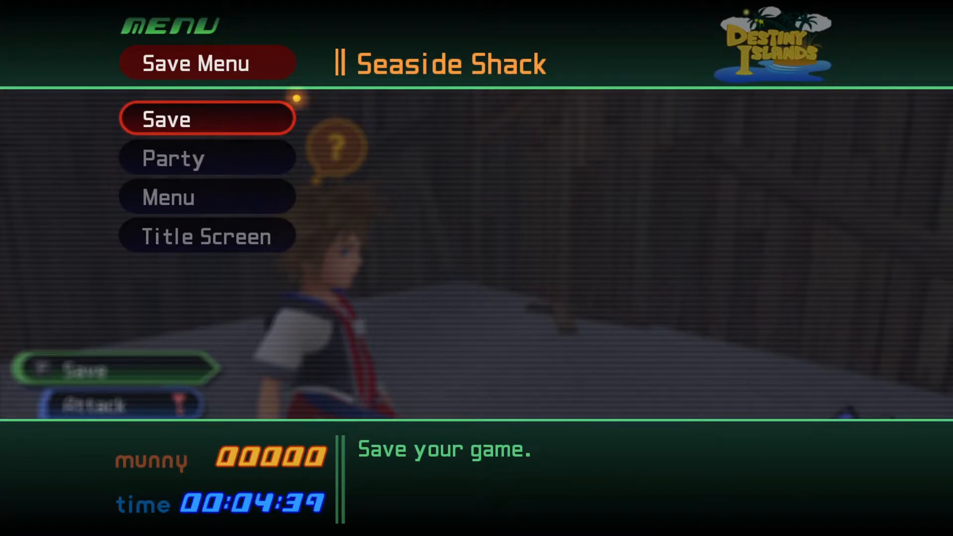
key("Return")
key("Return")
key("Left")
key("Return")
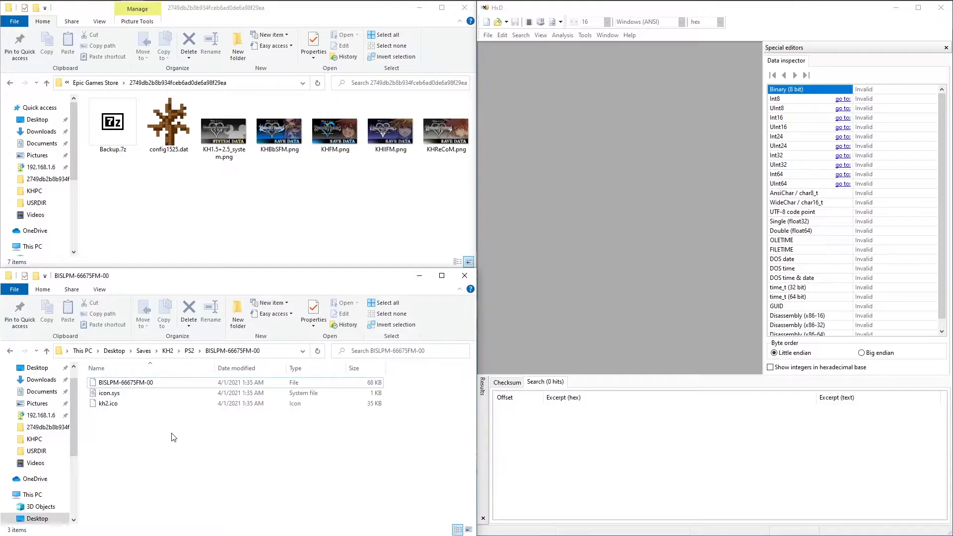
Open the PS2 save BISLPM-66675FM-00 read-only and KHIIFM.png for editing in HxD, and maximize the editor window.
left_click(159, 382)
right_click(145, 382)
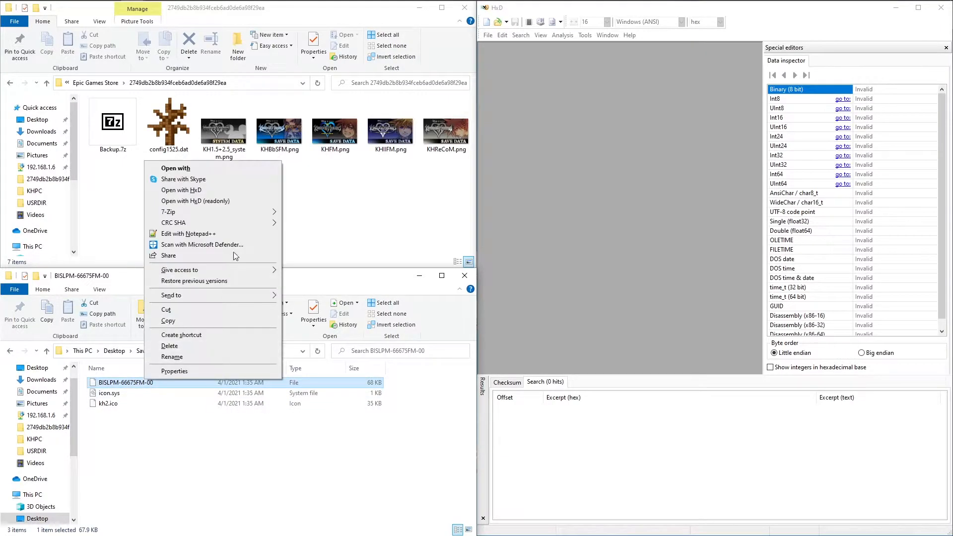
left_click(236, 201)
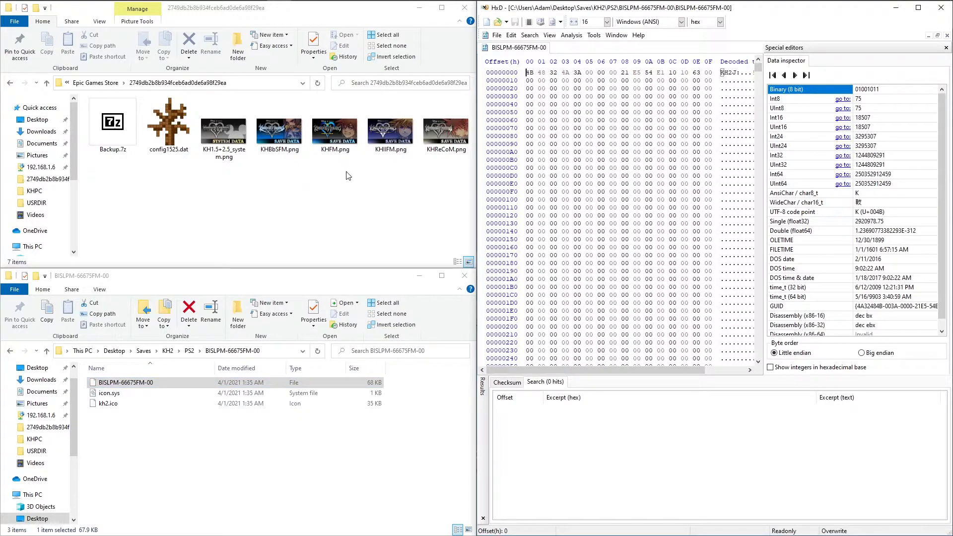
right_click(376, 145)
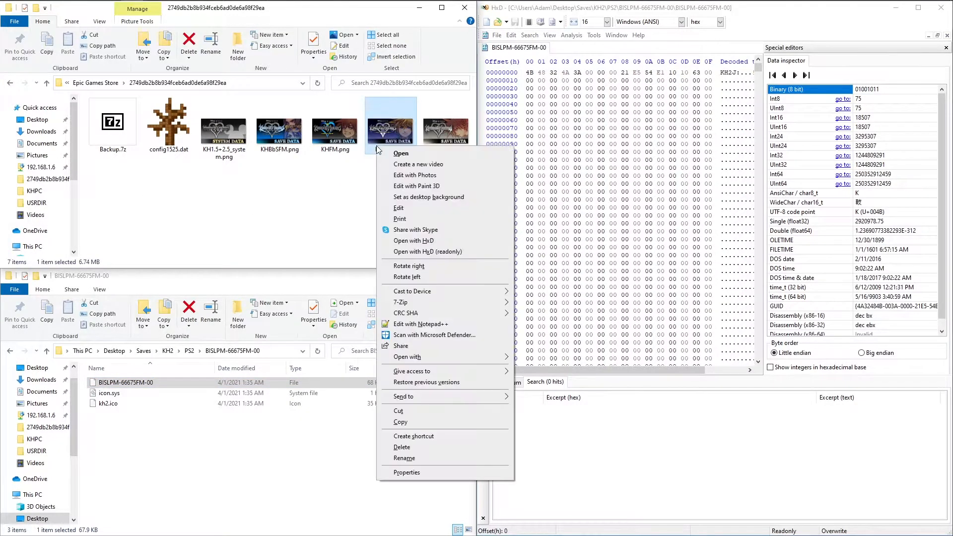
left_click(412, 240)
left_click(918, 8)
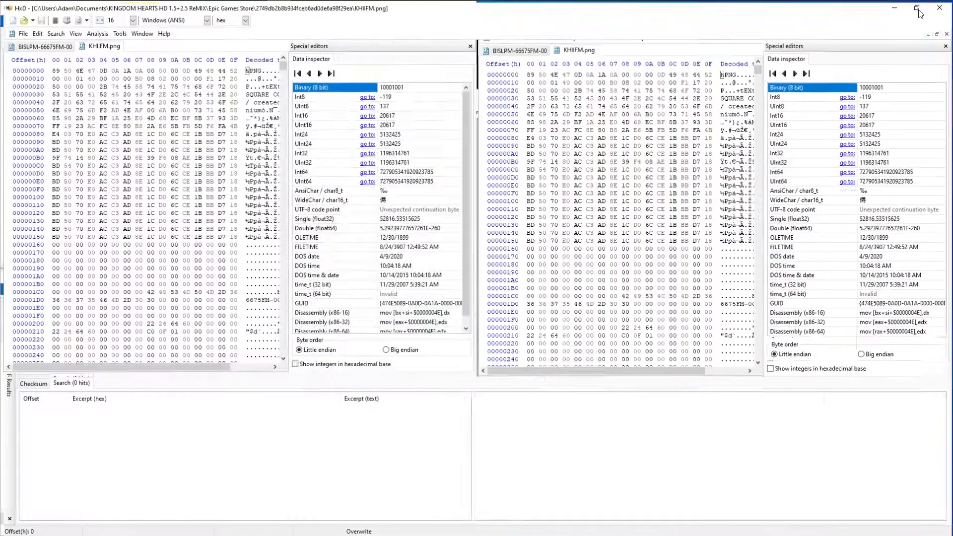
Search KHIIFM.png for all occurrences of the PS2 save's header bytes 4B 48 32 4A and place the cursor at offset 2A650.
left_click(33, 45)
left_click_drag(51, 66, 93, 68)
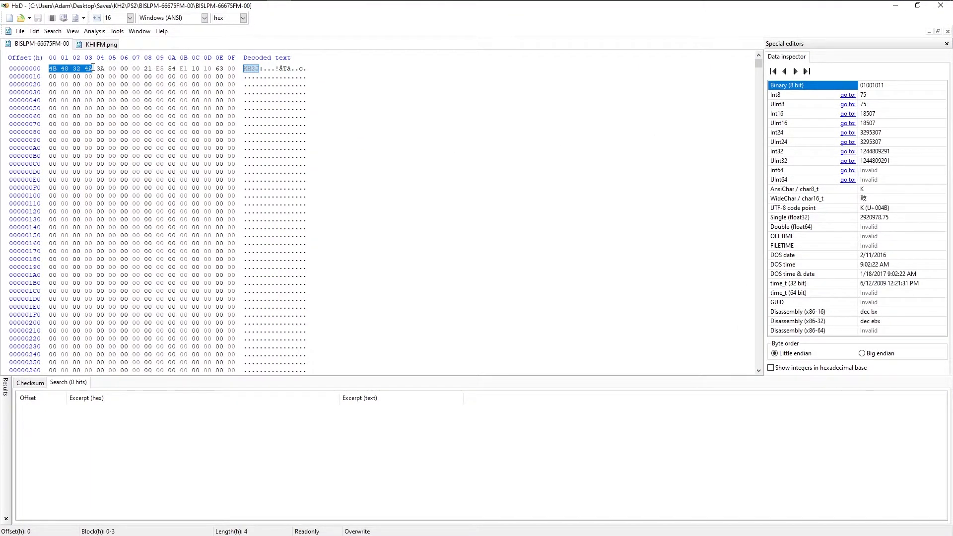
left_click(109, 44)
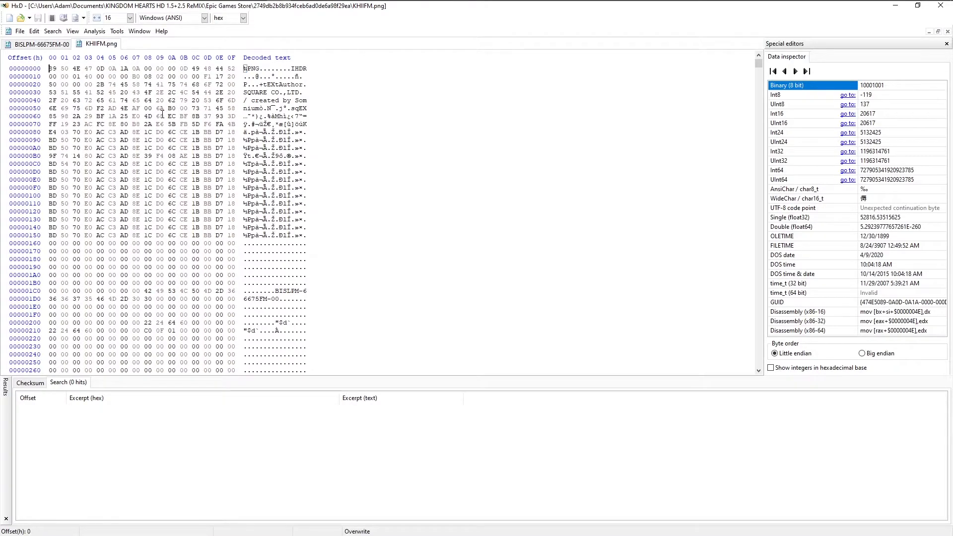
key("ctrl+f")
left_click(498, 330)
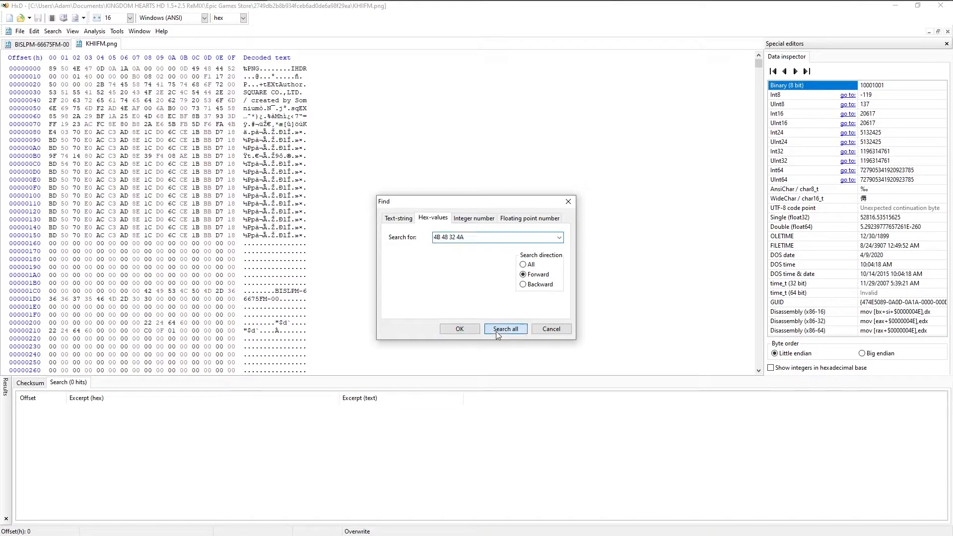
left_click(72, 418)
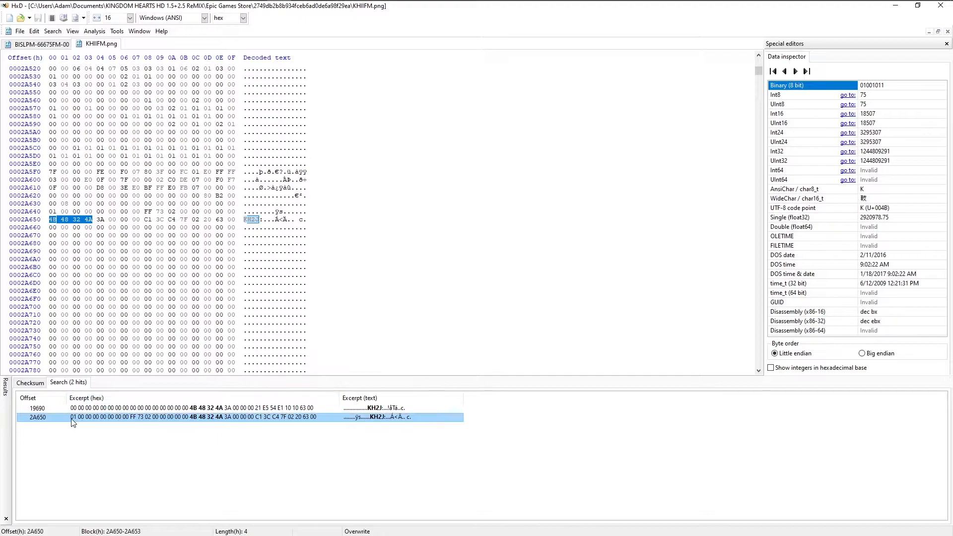
left_click(60, 223)
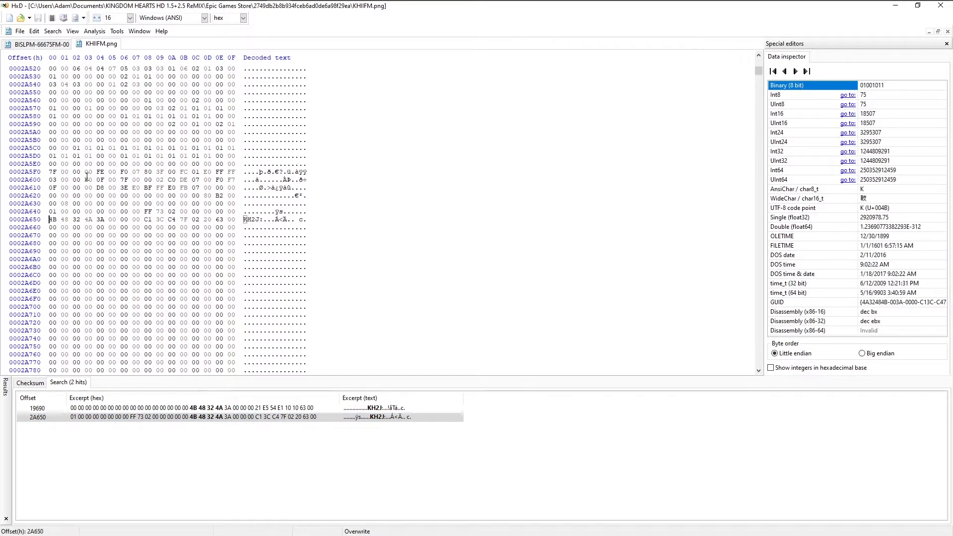
Copy the entire PS2 save, overwrite KHIIFM.png from offset 2A650 with two consecutive copies of it, and save the file.
left_click(19, 45)
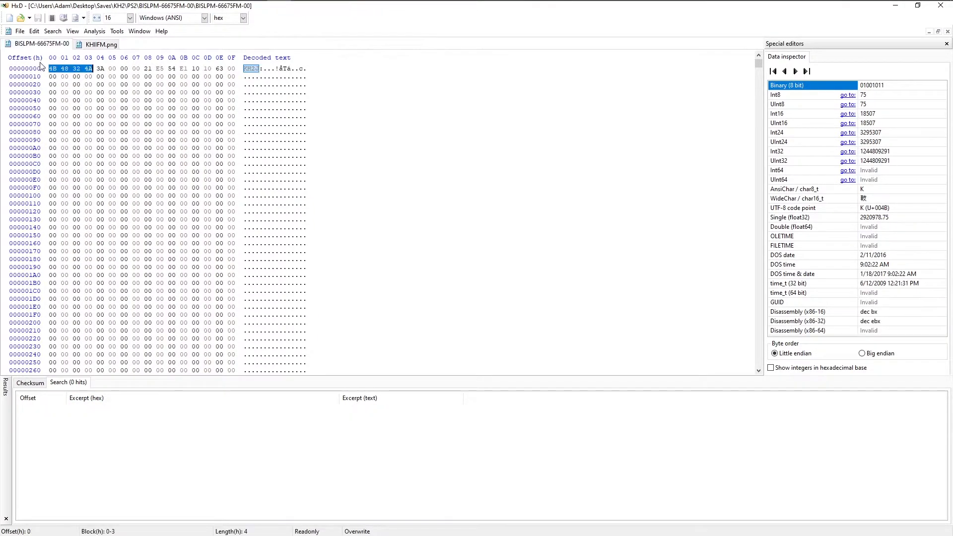
key("ctrl+a")
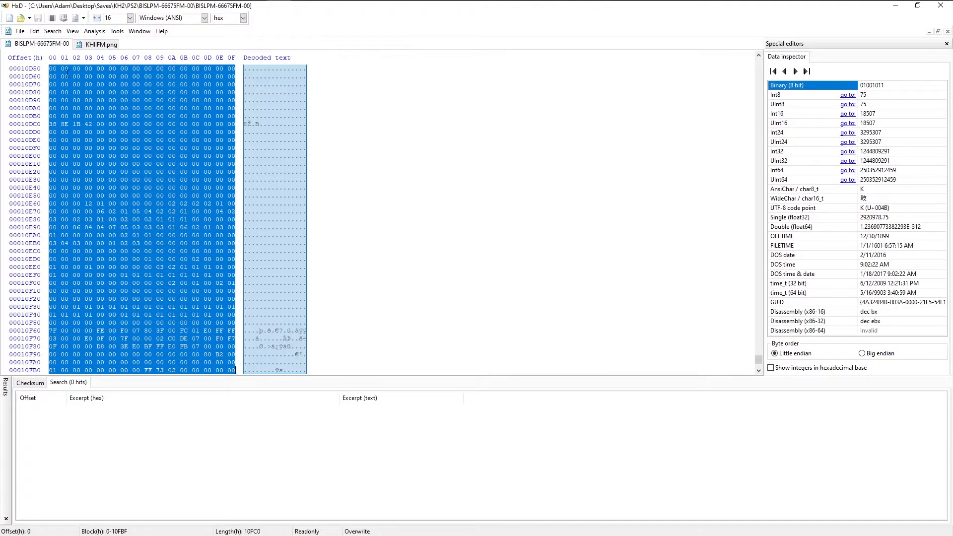
left_click(102, 44)
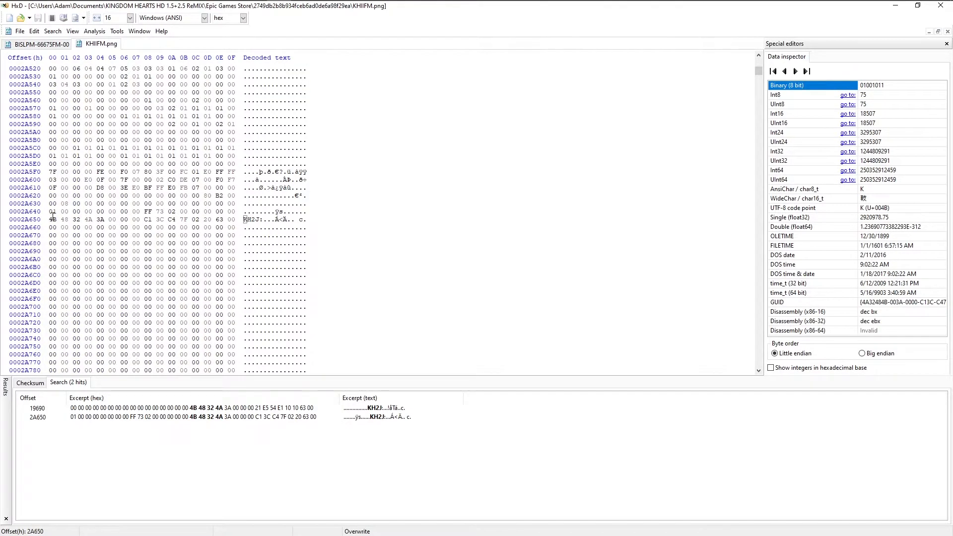
key("ctrl+v")
key("ctrl+v")
key("ctrl+s")
Search KHIIFM.png for all 4B 48 32 4A headers and inspect each save block found.
key("ctrl+f")
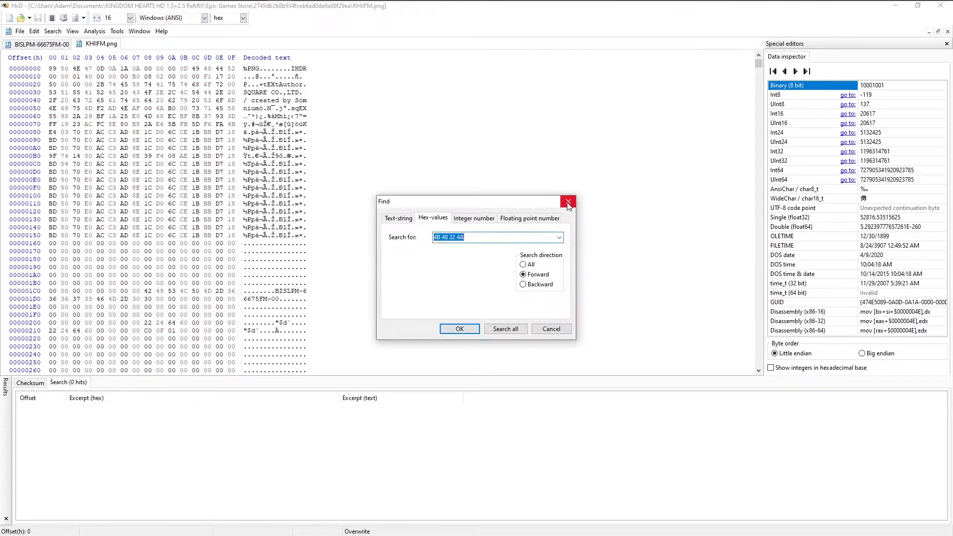
left_click(501, 329)
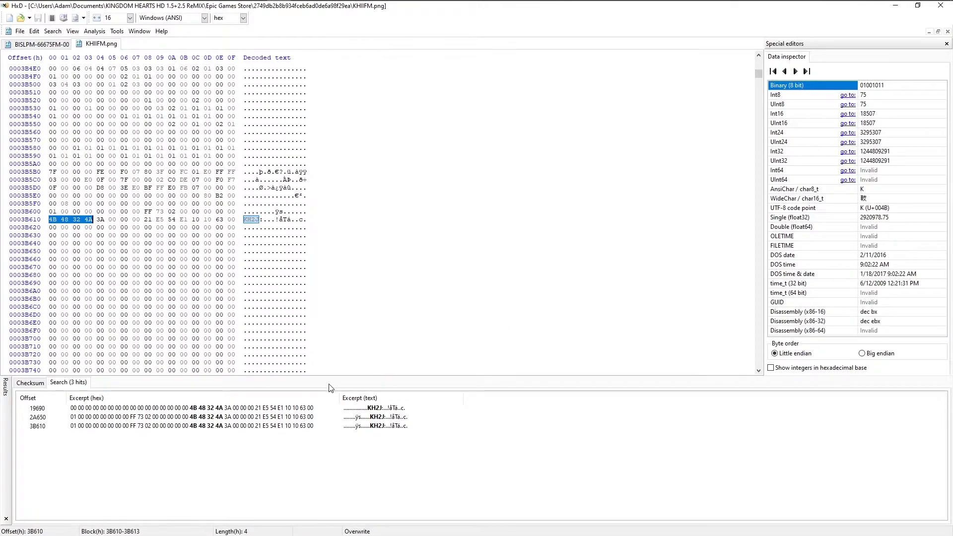
left_click(304, 426)
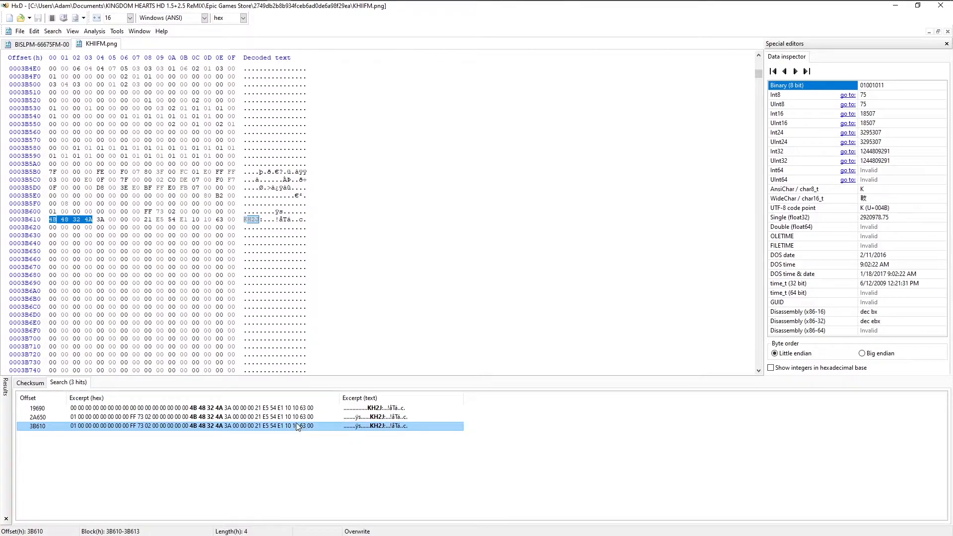
left_click(298, 417)
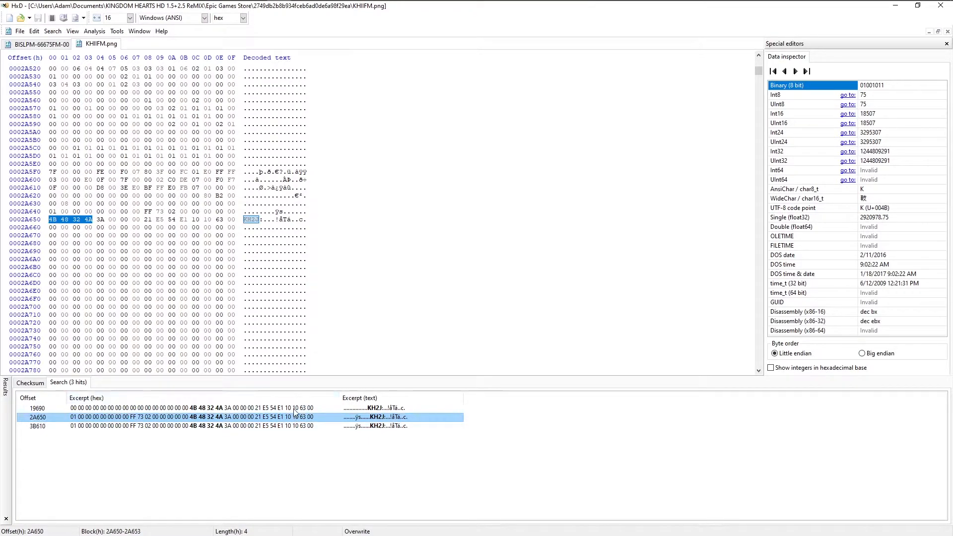
left_click(295, 408)
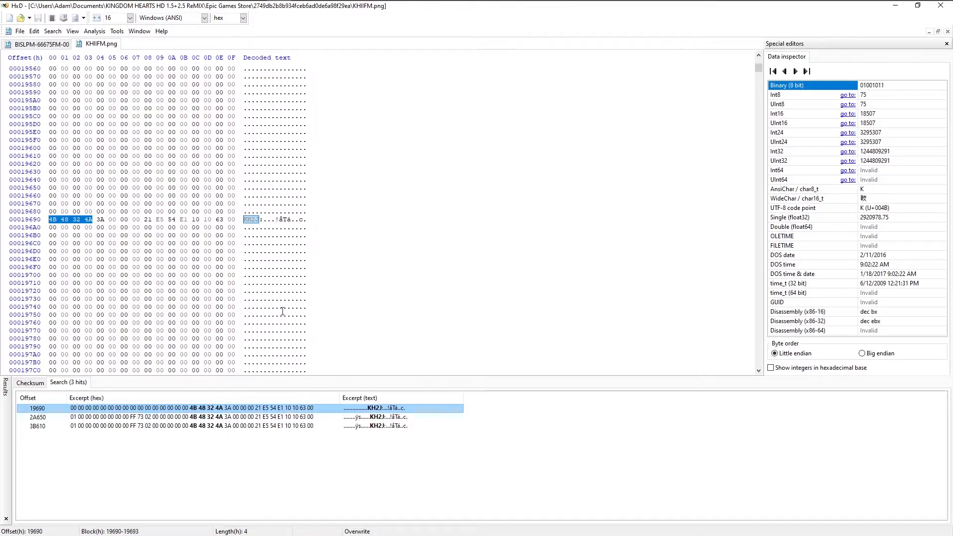
Examine the BISLPM-66675FM-00 and BISLPM-66675FM-01 slot entries near the start of KHIIFM.png.
left_click_drag(758, 67, 757, 60)
scroll(309, 287, "down", 6)
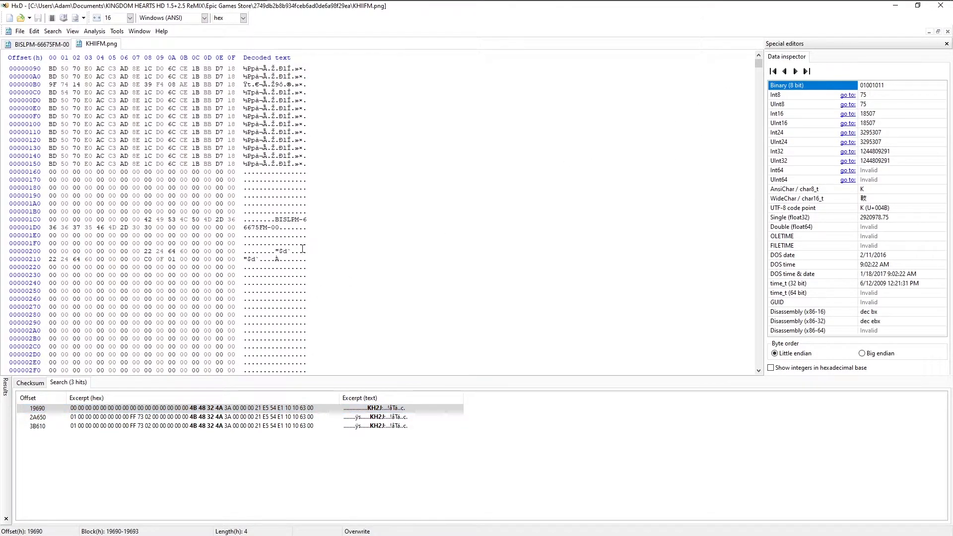
left_click(277, 148)
left_click_drag(282, 149, 307, 156)
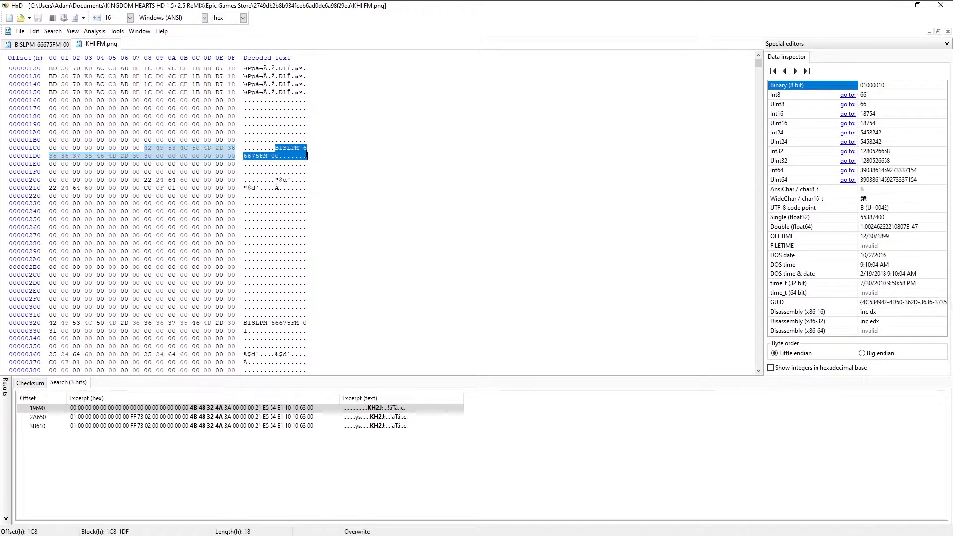
left_click_drag(244, 323, 303, 339)
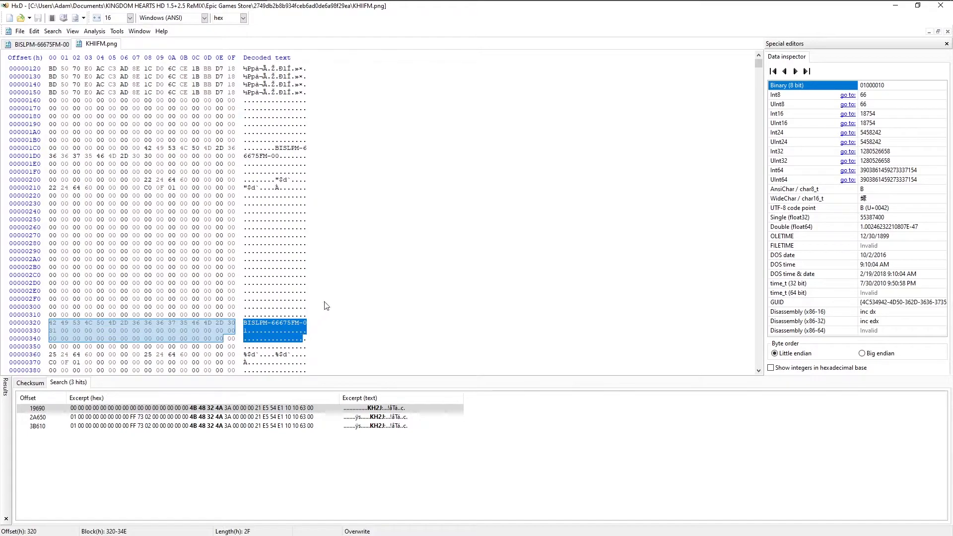
scroll(325, 300, "down", 5)
left_click(272, 227)
scroll(266, 208, "up", 4)
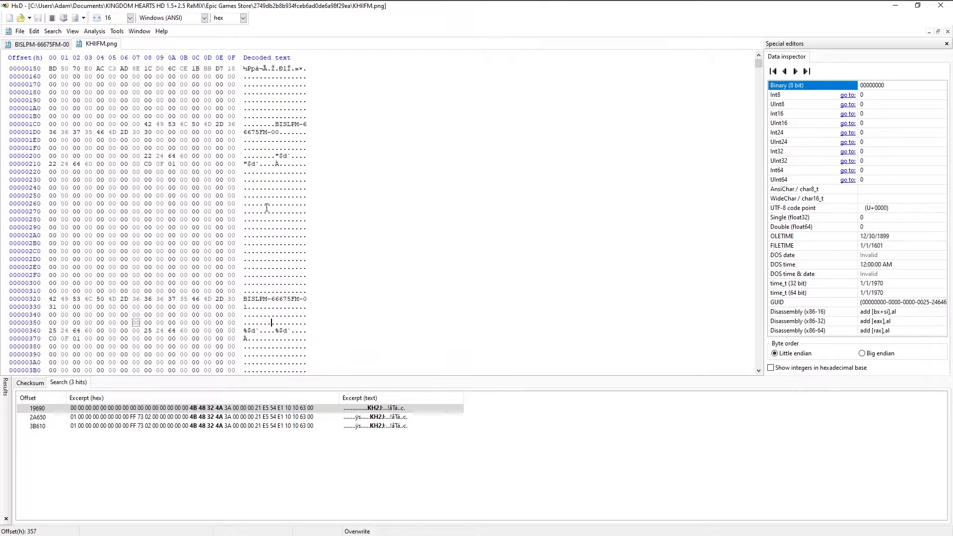
Copy the BISLPM-66675FM-00 entry at offsets 1C8-31F and overwrite from offset 320 with two consecutive copies.
left_click_drag(276, 124, 311, 289)
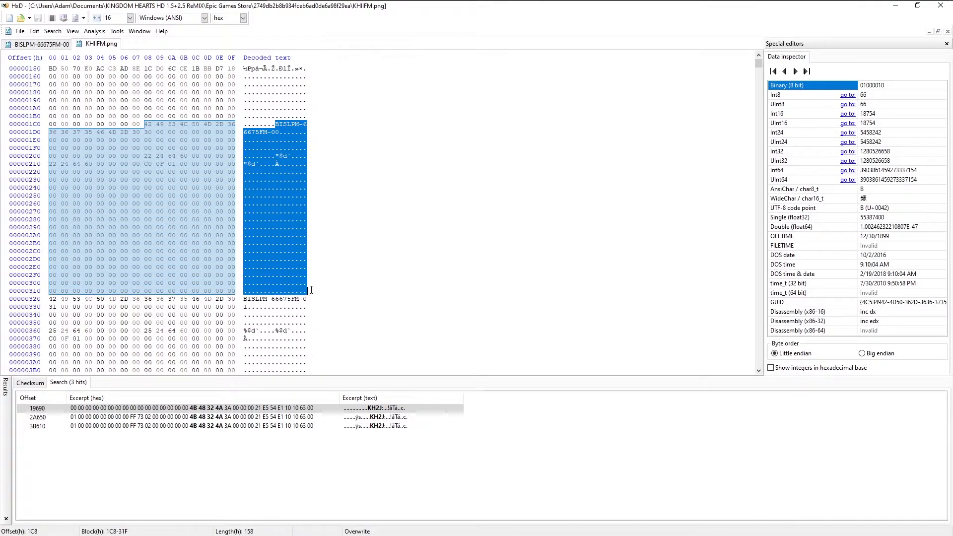
left_click_drag(154, 139, 236, 292)
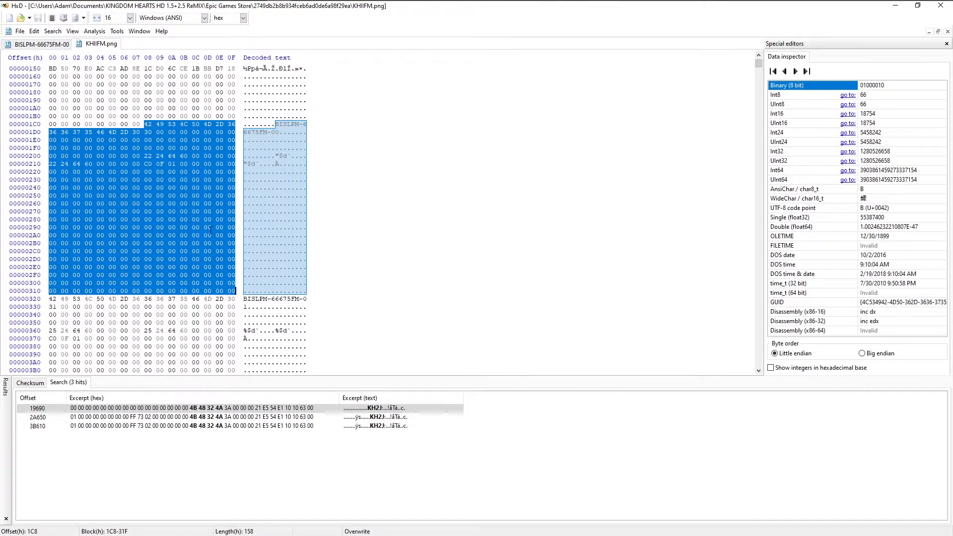
right_click(146, 125)
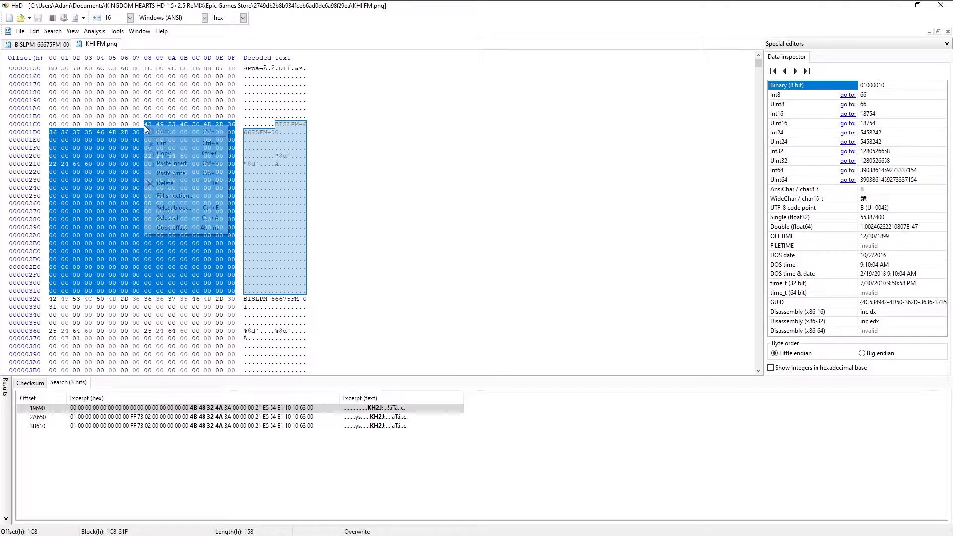
left_click(171, 156)
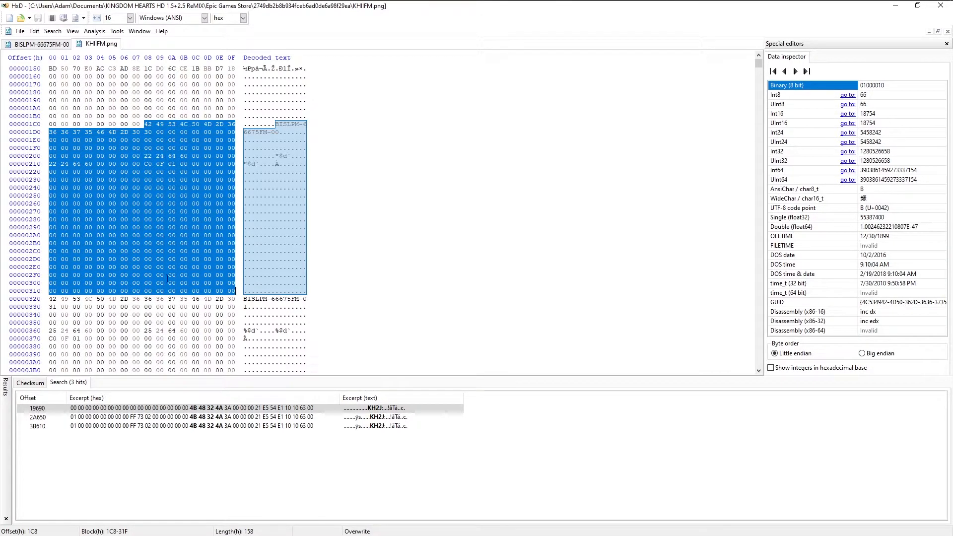
left_click(50, 300)
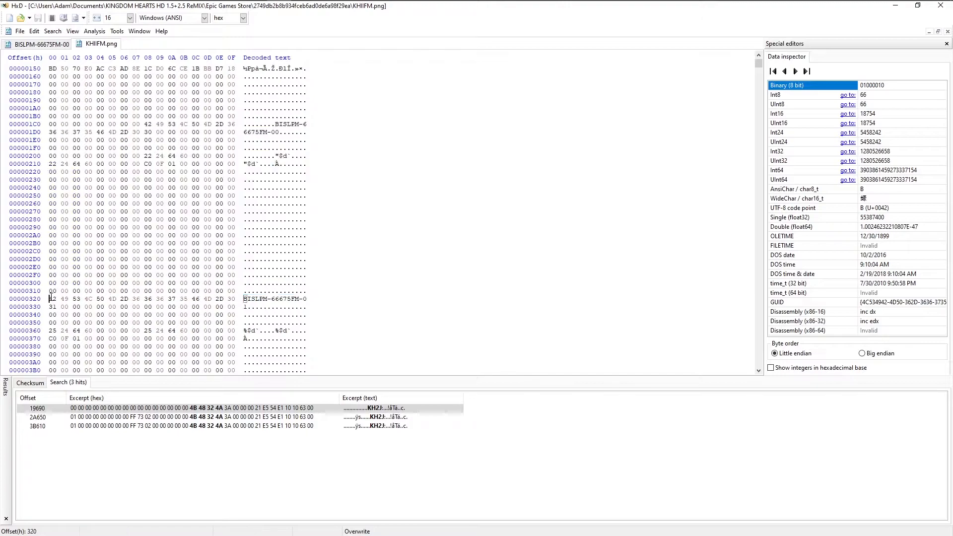
scroll(104, 275, "down", 6)
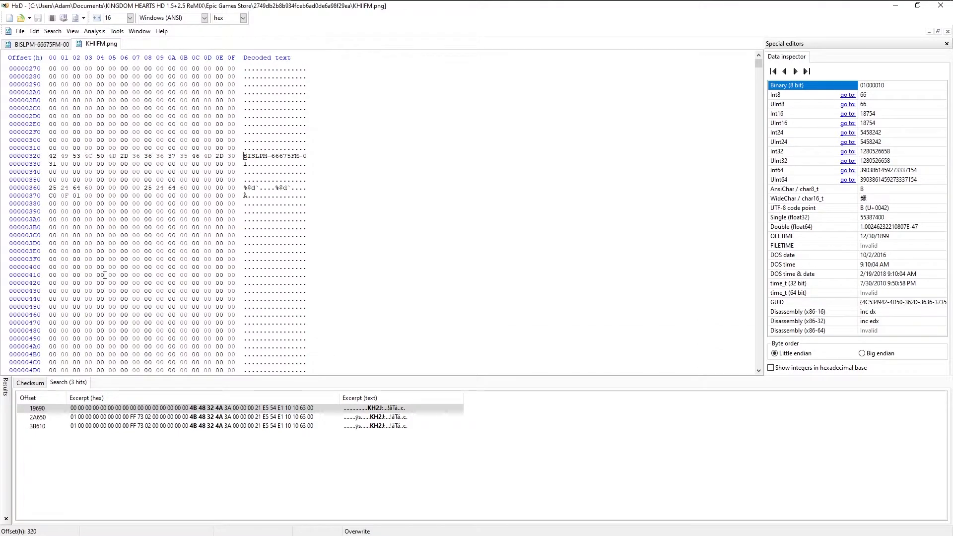
key("ctrl+b")
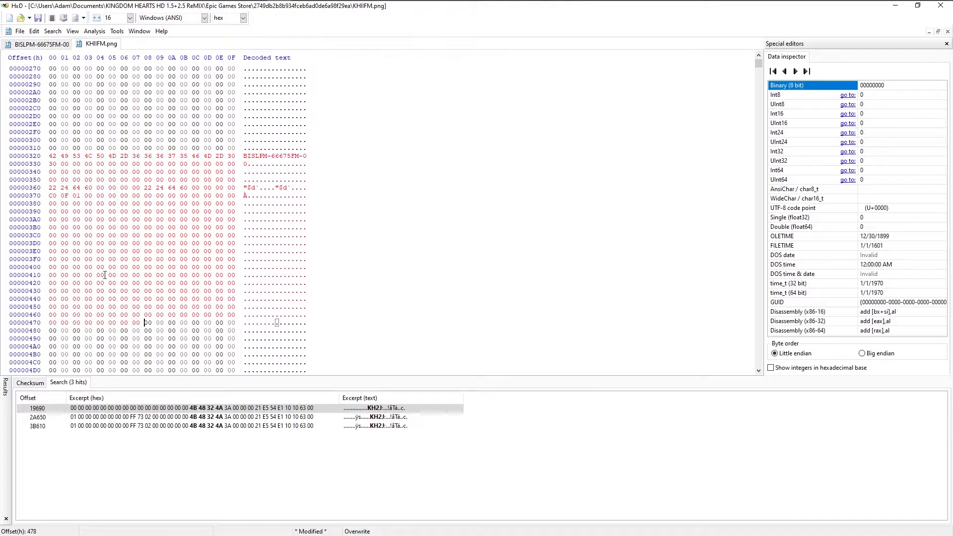
key("ctrl+b")
Rename the copied slot entry at offset 320 to BISLPM-66675FM-01.
scroll(116, 261, "up", 9)
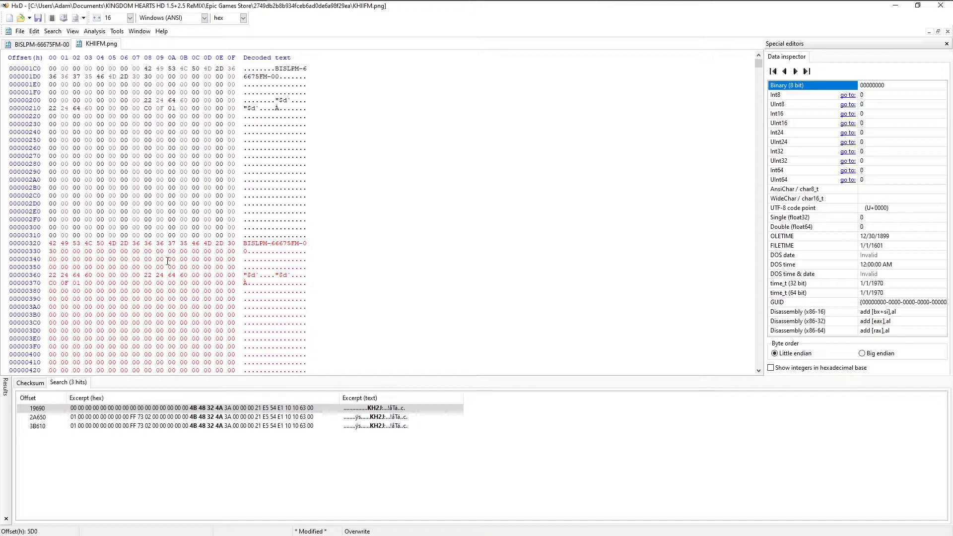
left_click(300, 242)
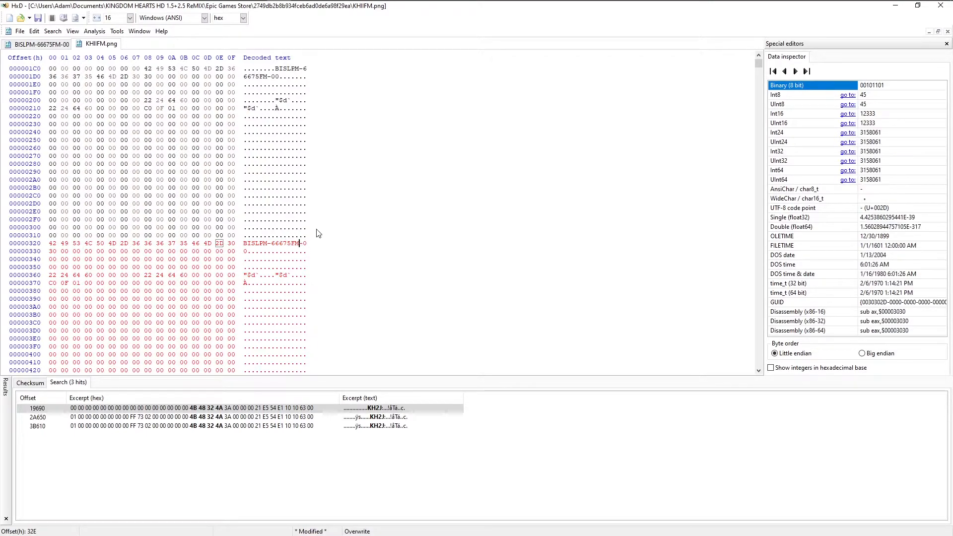
key("Right")
key("Right")
type("1")
Rename the copied slot entry at offset 478 to BISLPM-66675FM-02.
key("Down")
key("Down")
key("Down")
key("Down")
key("Down")
key("Down")
key("Down")
key("Down")
key("Down")
key("Down")
key("Down")
key("Down")
key("Down")
key("Down")
key("Down")
key("Down")
key("Down")
key("Down")
key("Down")
key("Down")
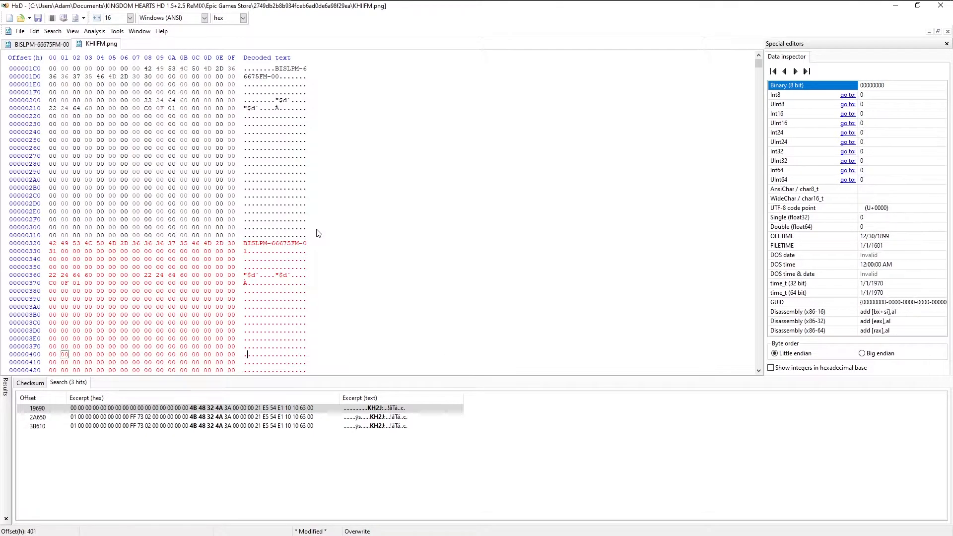
key("Up")
key("Up")
key("Up")
key("Up")
key("Right")
key("Right")
key("Right")
key("Right")
key("Right")
key("Right")
key("Right")
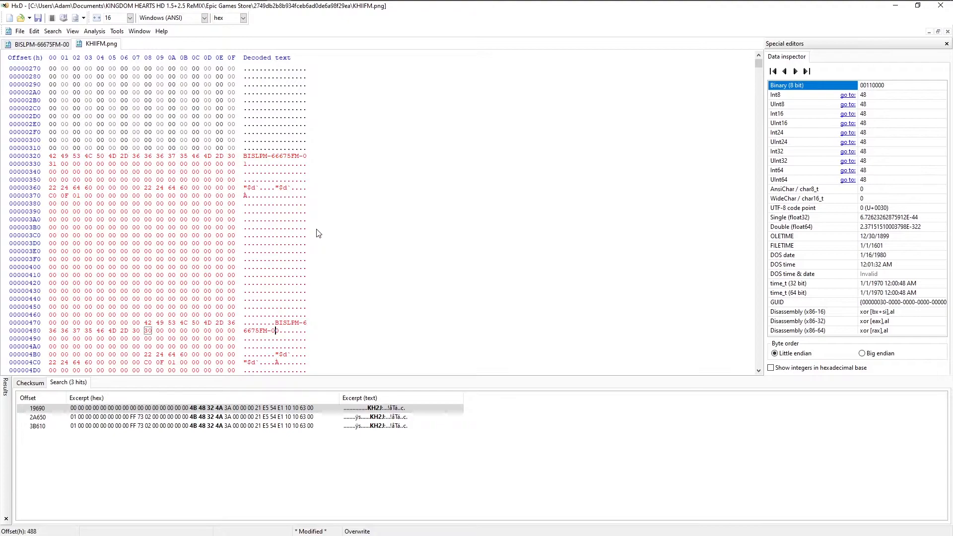
type("2")
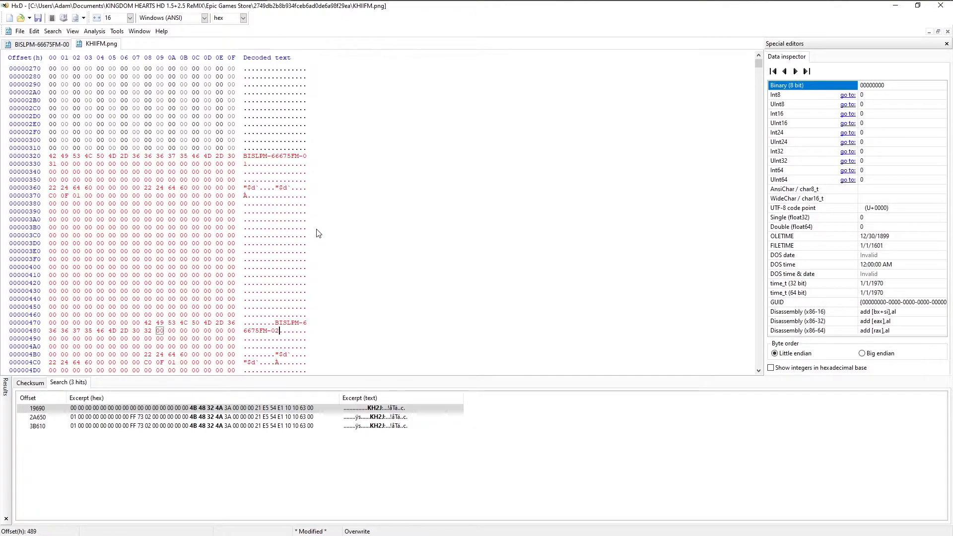
Save the slot entry changes in KHIIFM.png.
scroll(318, 234, "up", 8)
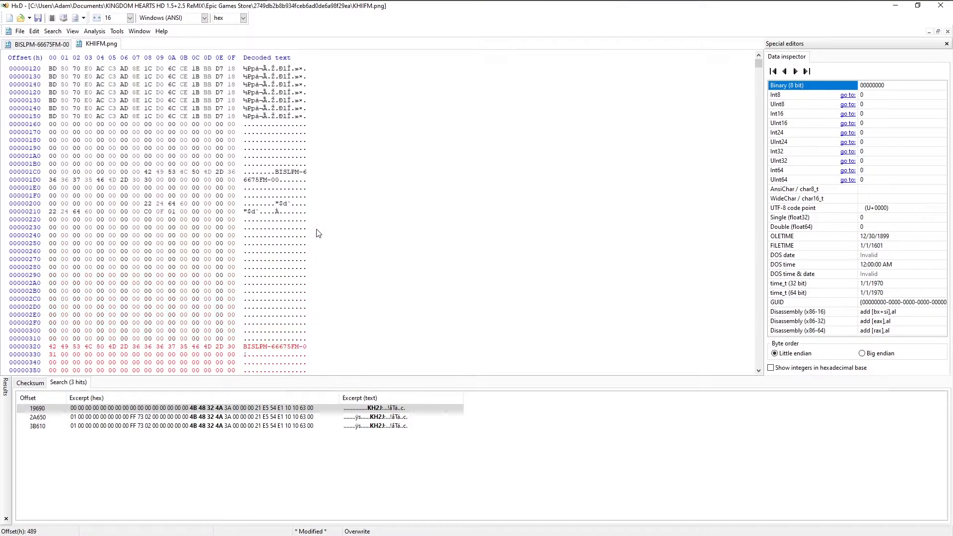
scroll(318, 233, "up", 5)
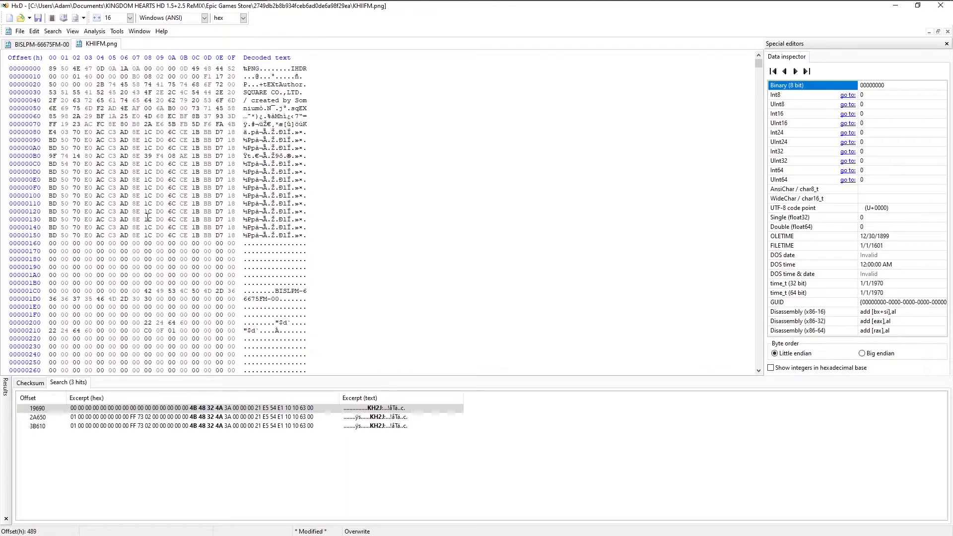
left_click(20, 30)
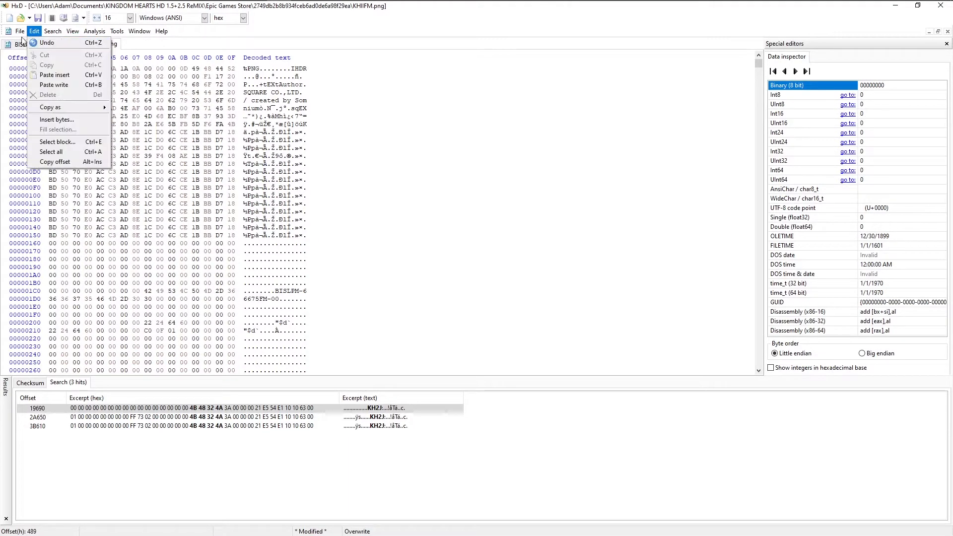
left_click(37, 74)
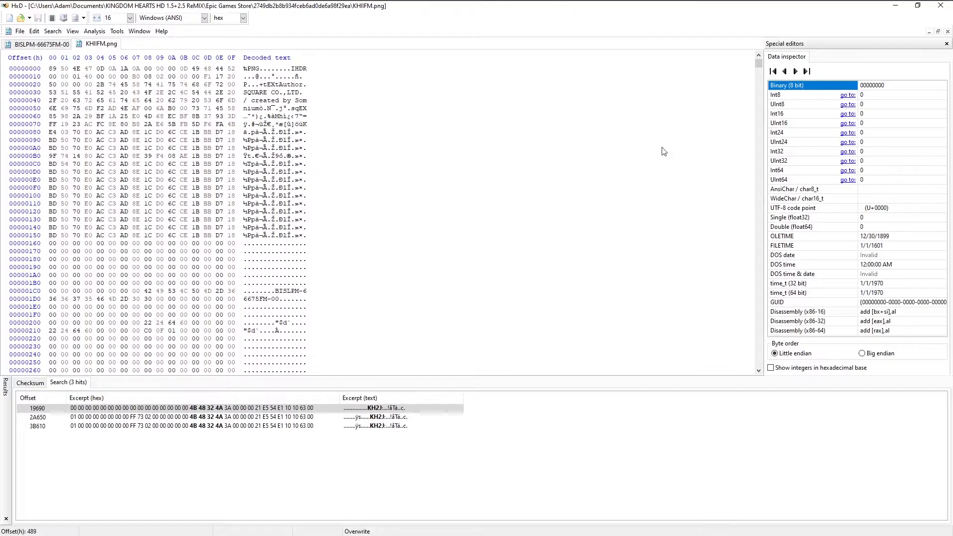
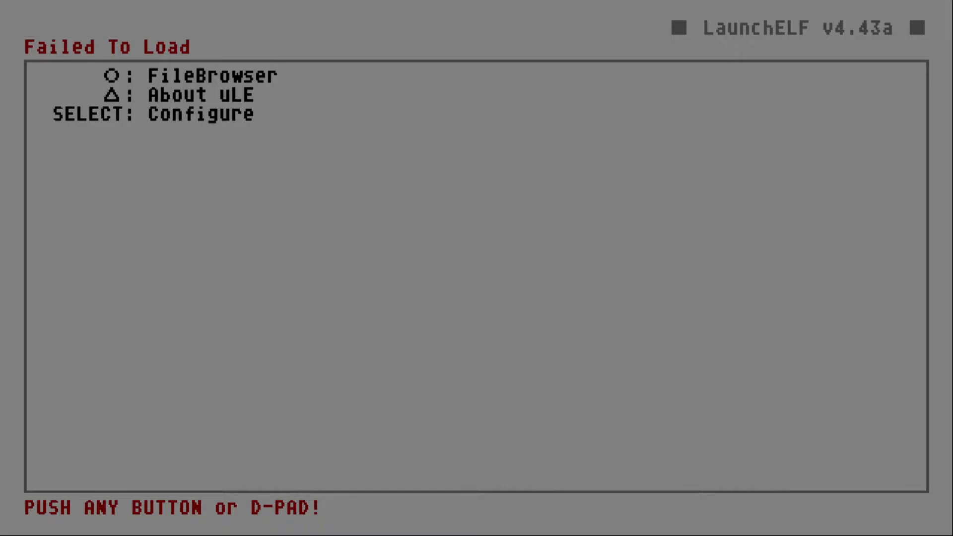
Copy the BISLPM-66675FM-00, BISLPM-66675FM-01 and BISLPM-66675FM-SYS save folders from the memory card mc0:/.
key("Return")
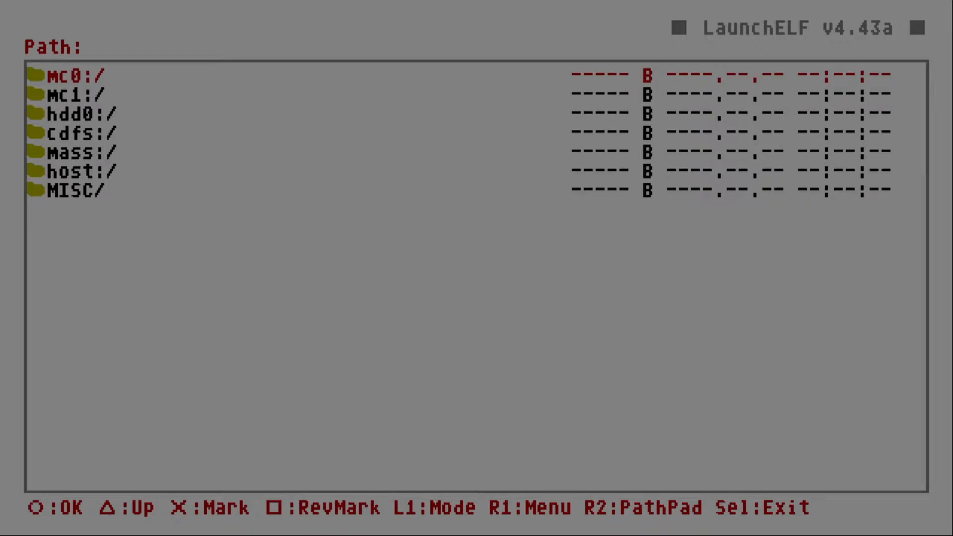
key("Return")
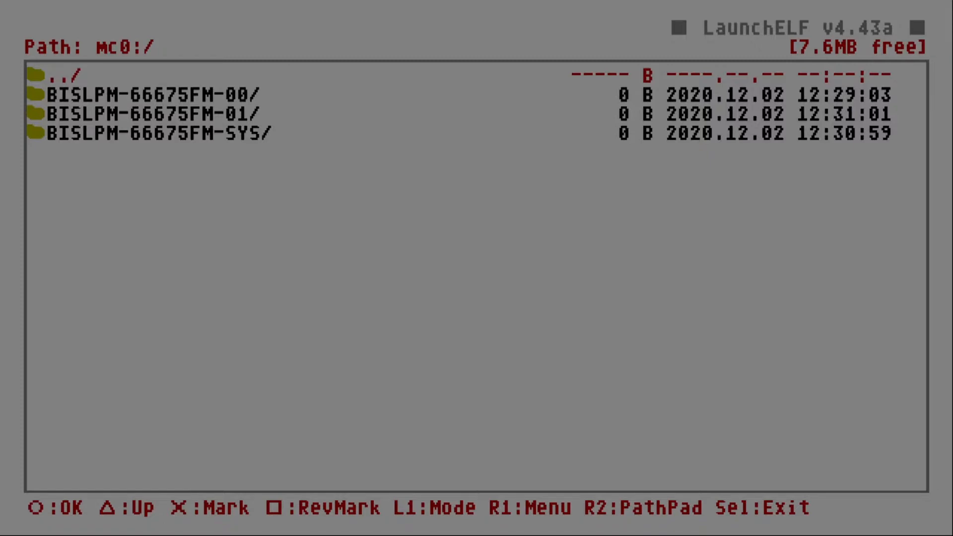
key("Down")
key("Down")
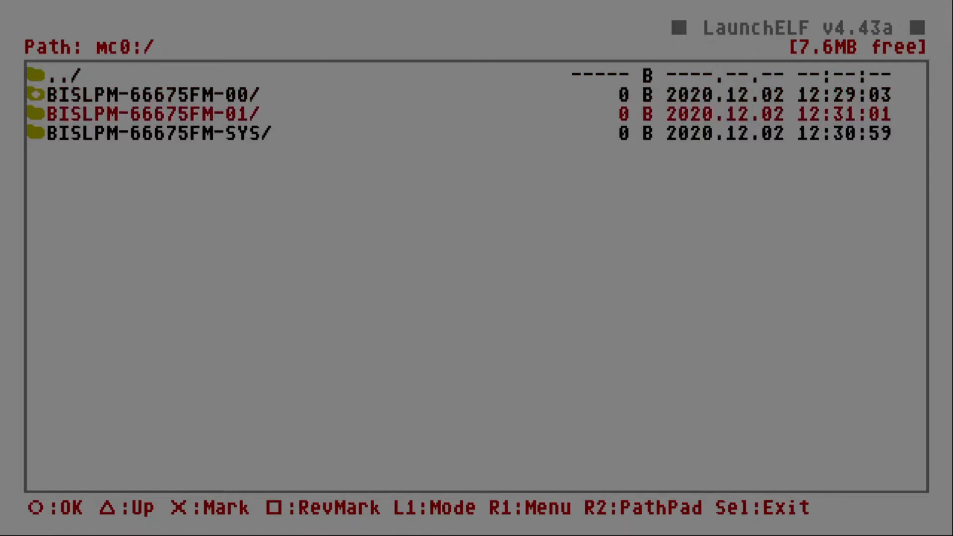
key("Down")
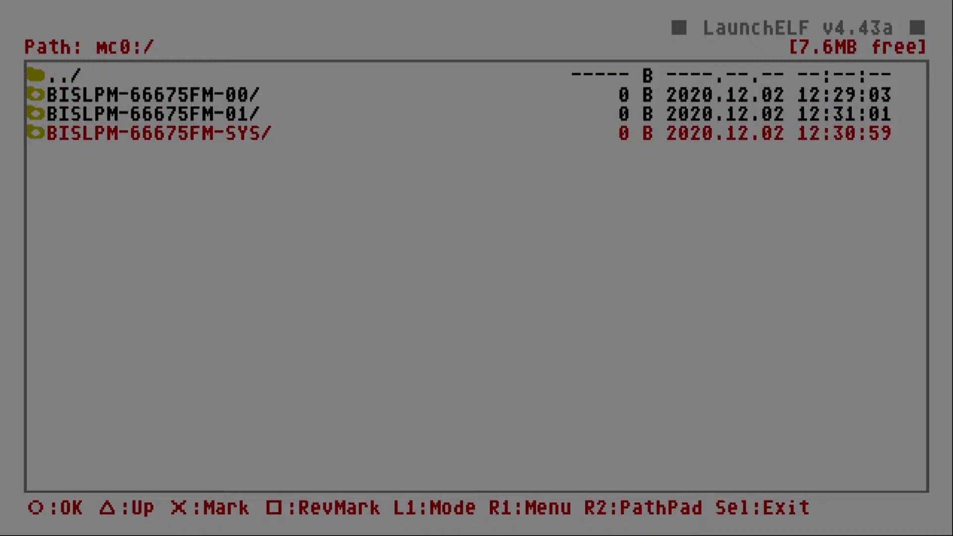
key("e")
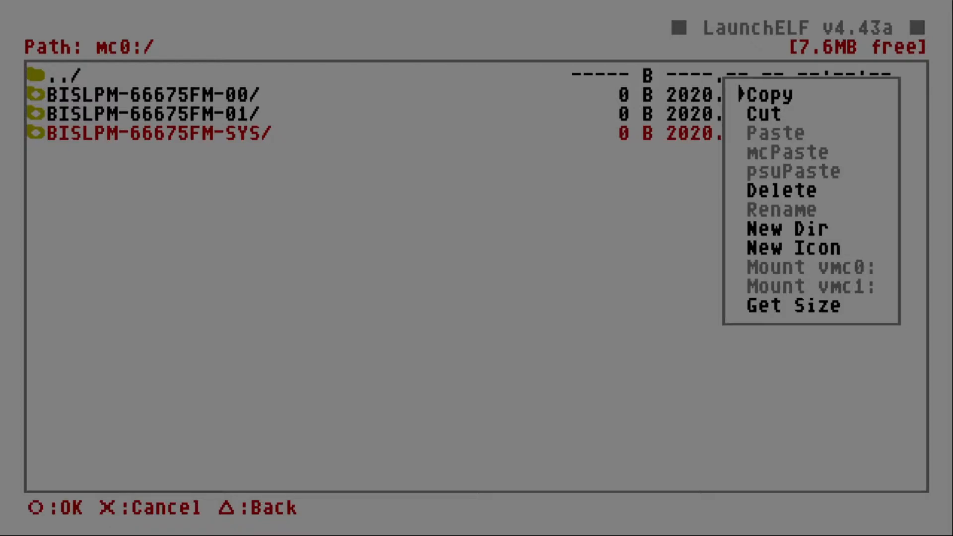
key("Return")
Go to the USB drive mass:/ as the destination for the copied save folders and bring up its file operations.
key("Up")
key("Up")
key("Up")
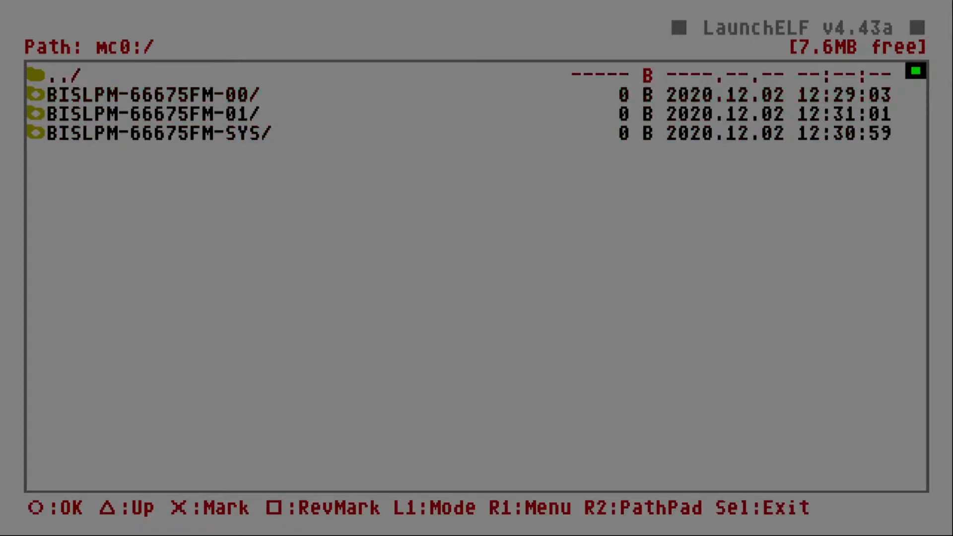
key("Return")
key("Down")
key("Down")
key("Down")
key("Down")
key("Return")
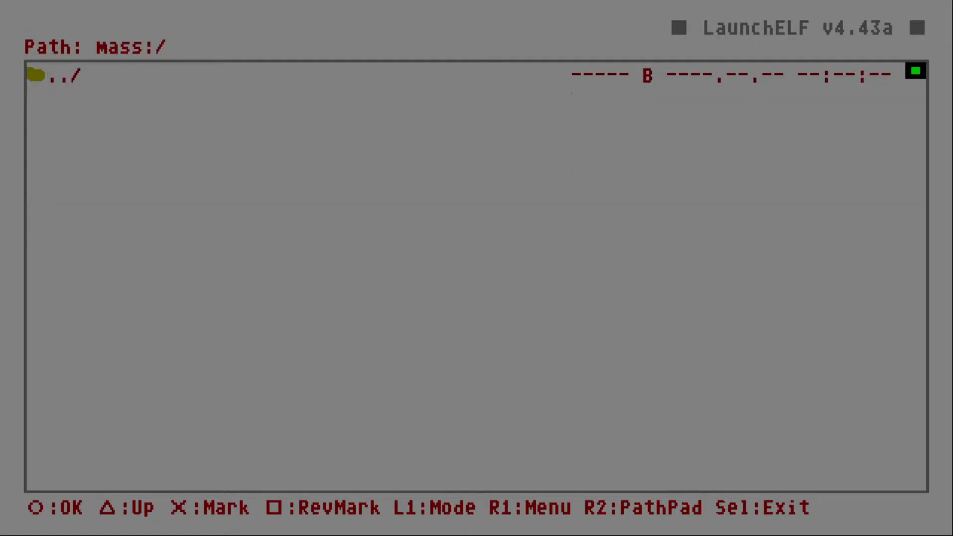
key("e")
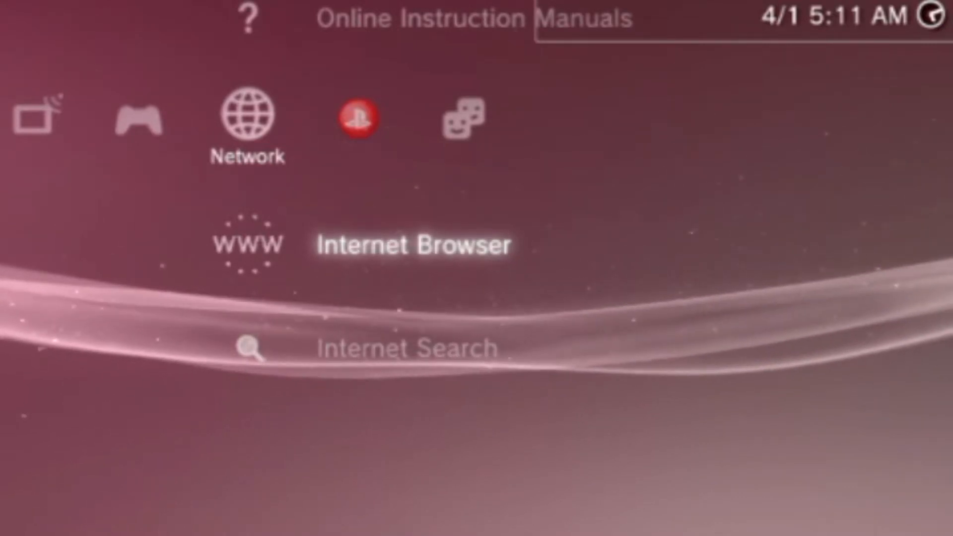
On the PS3, copy the Kingdom Hearts II FM save [01] LV55 from the KH Saves PS2 memory card.
key("Left")
key("Return")
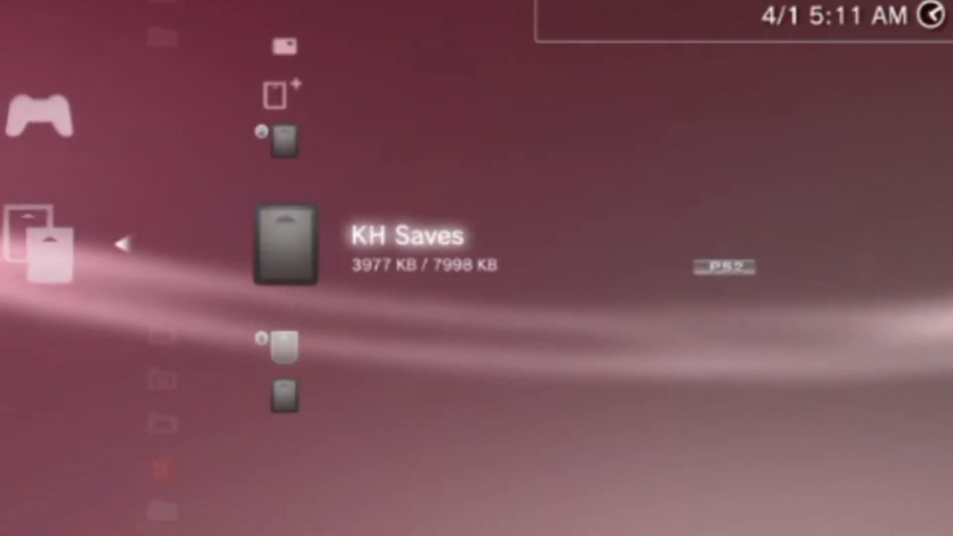
key("Return")
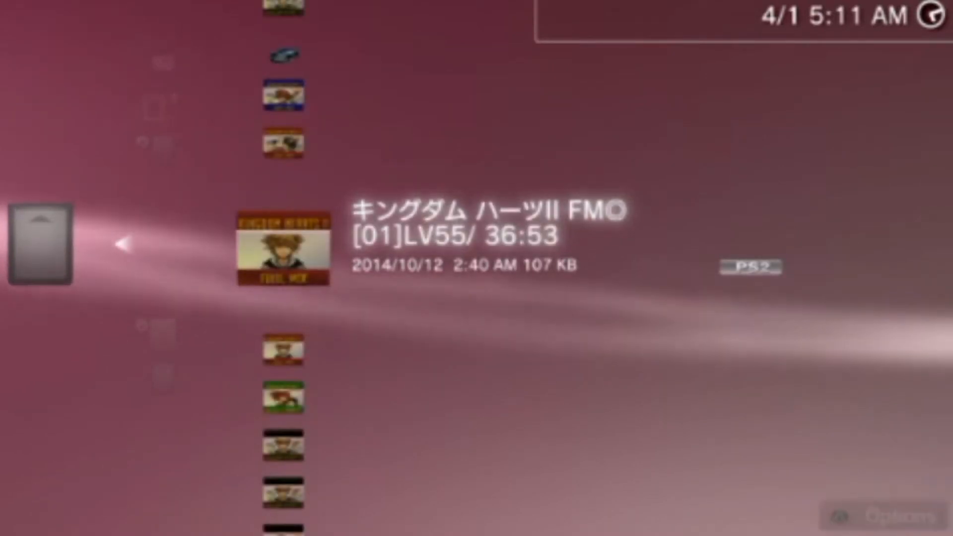
key("v")
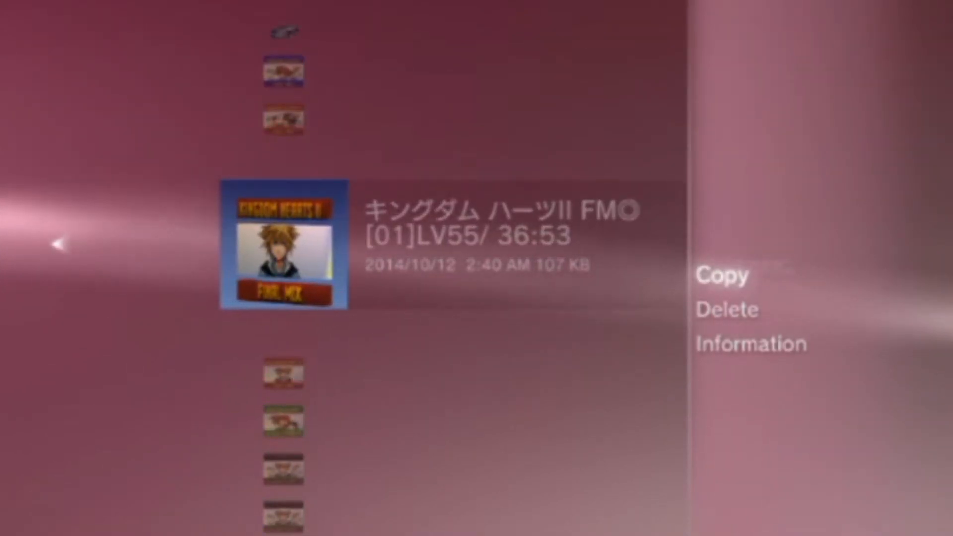
key("Return")
key("Up")
key("Up")
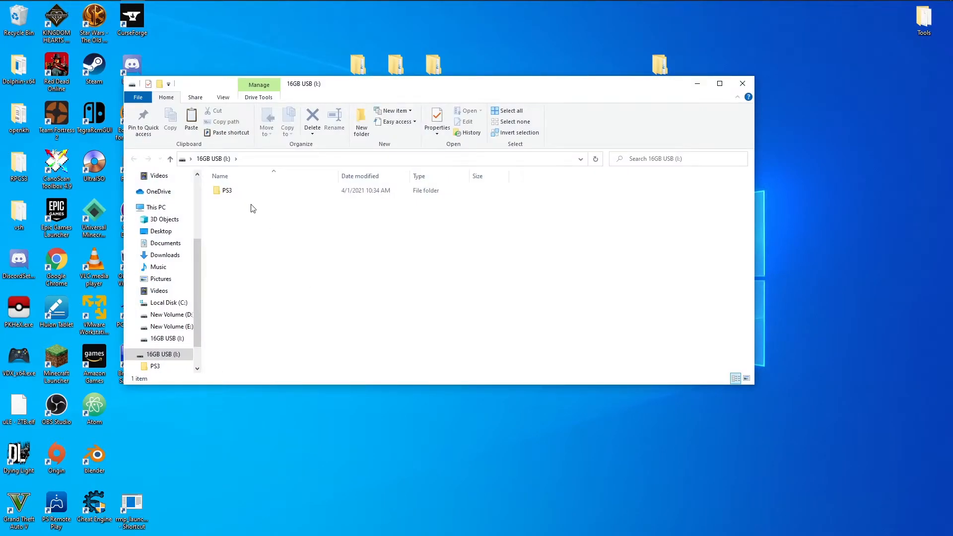
Load BISLPM-66675464D2D3030.PSV from the USB drive's PS3\EXPORT\PSV folder into PSVExporter.exe in the Tools folder.
double_click(240, 192)
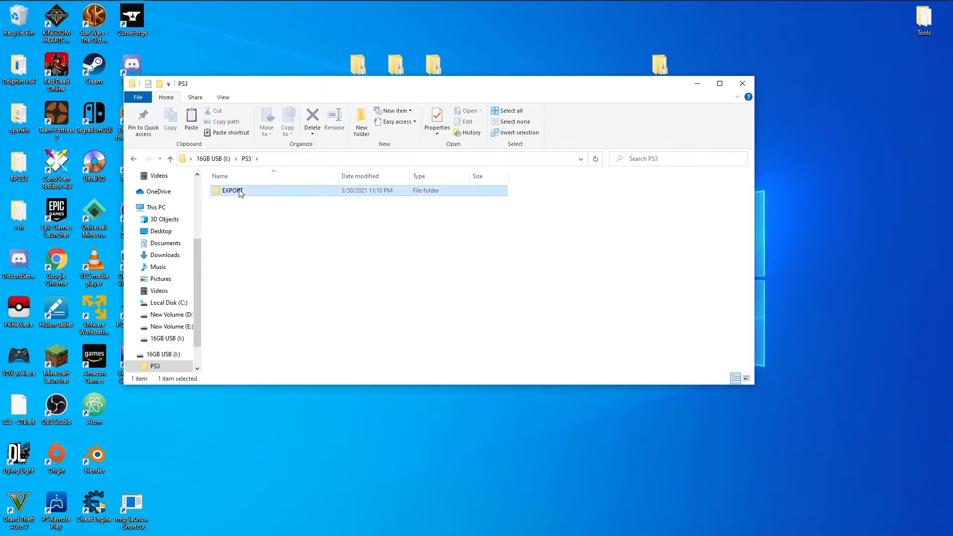
double_click(239, 193)
double_click(239, 192)
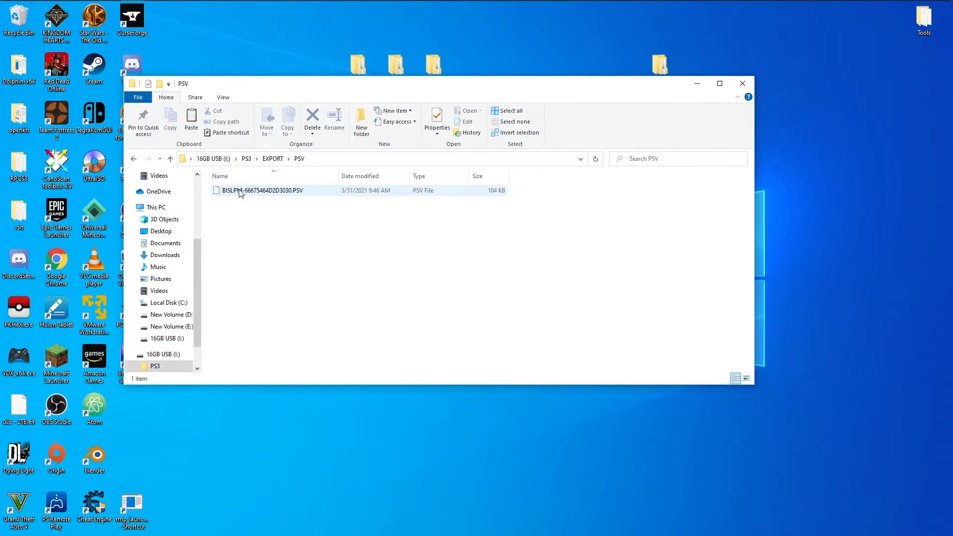
left_click(240, 193)
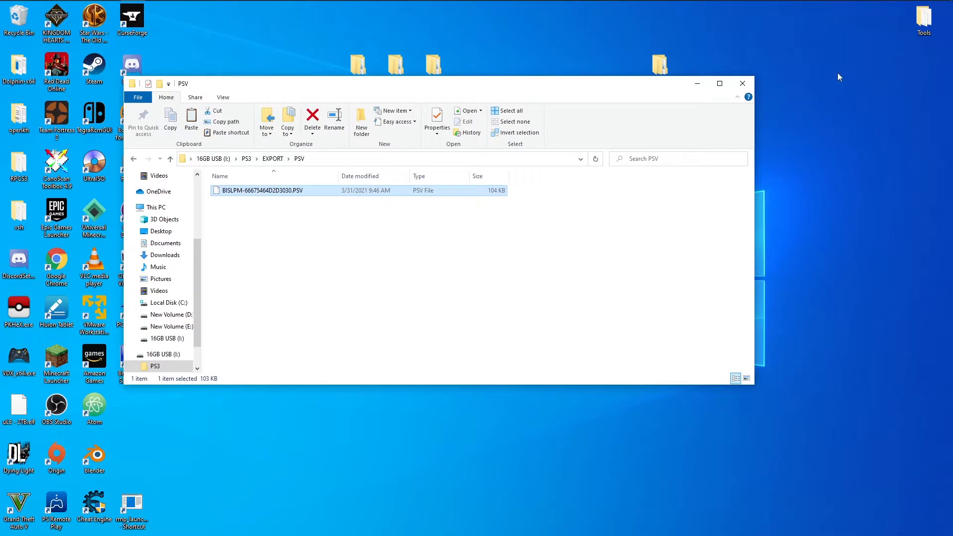
double_click(924, 21)
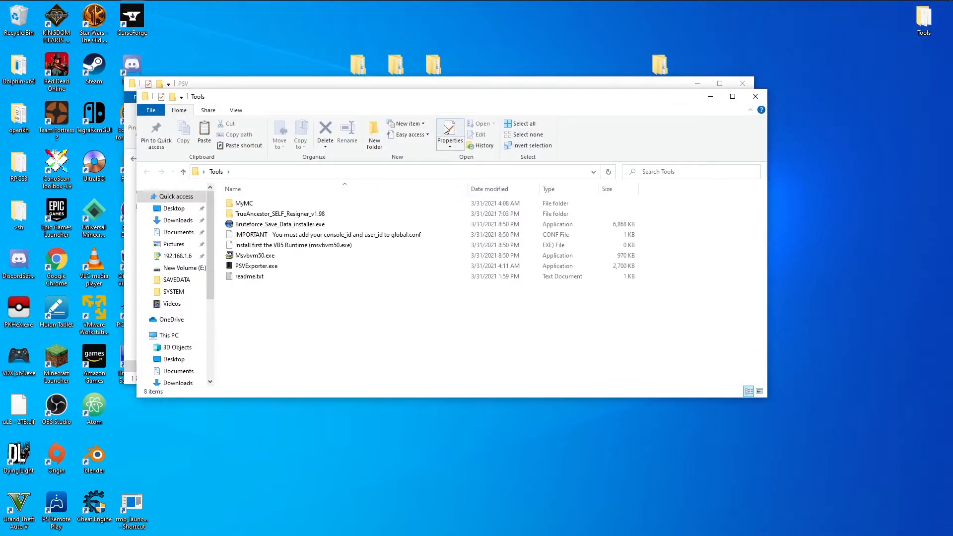
left_click_drag(417, 103, 550, 205)
left_click_drag(255, 192, 394, 369)
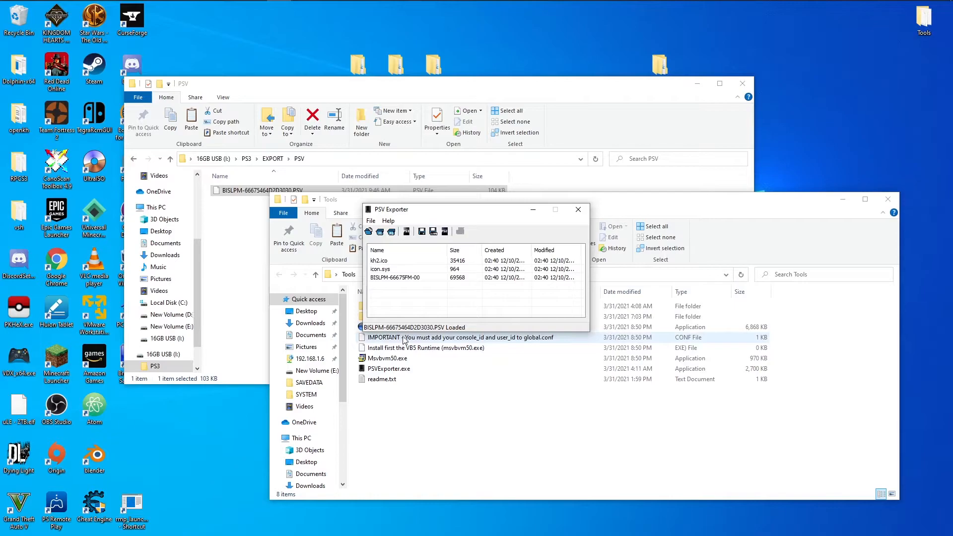
Export BISLPM-66675FM-00 to the Desktop and move the exported file below the PS3 folder.
left_click(406, 278)
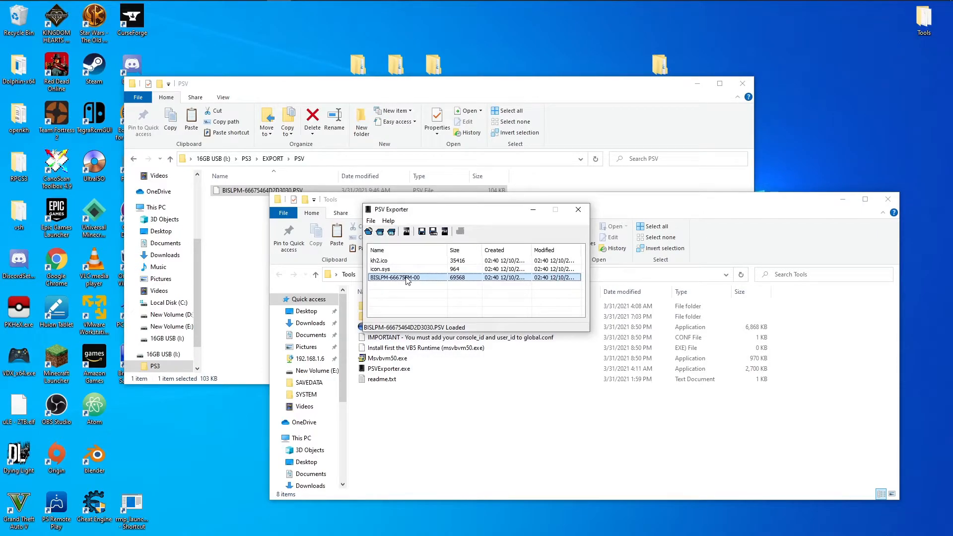
right_click(406, 279)
left_click(435, 285)
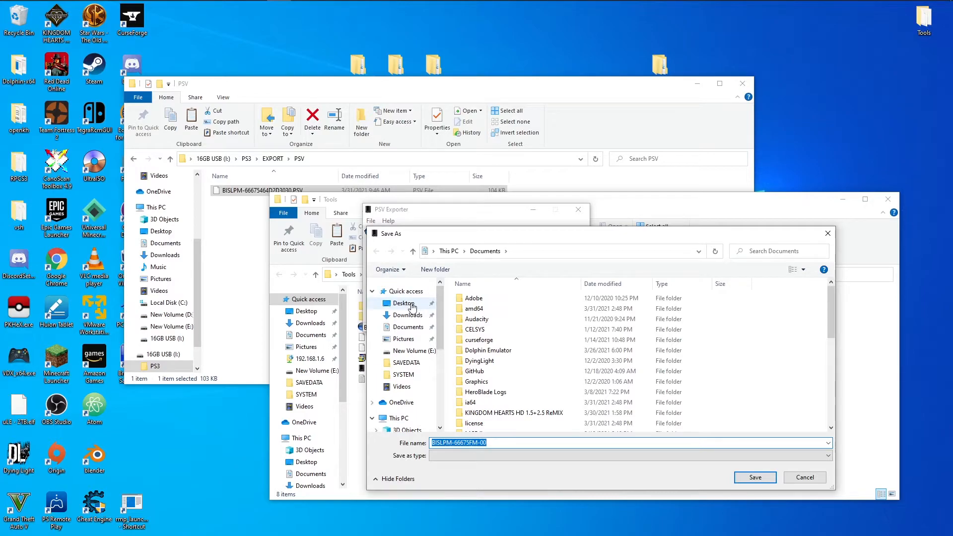
left_click(412, 307)
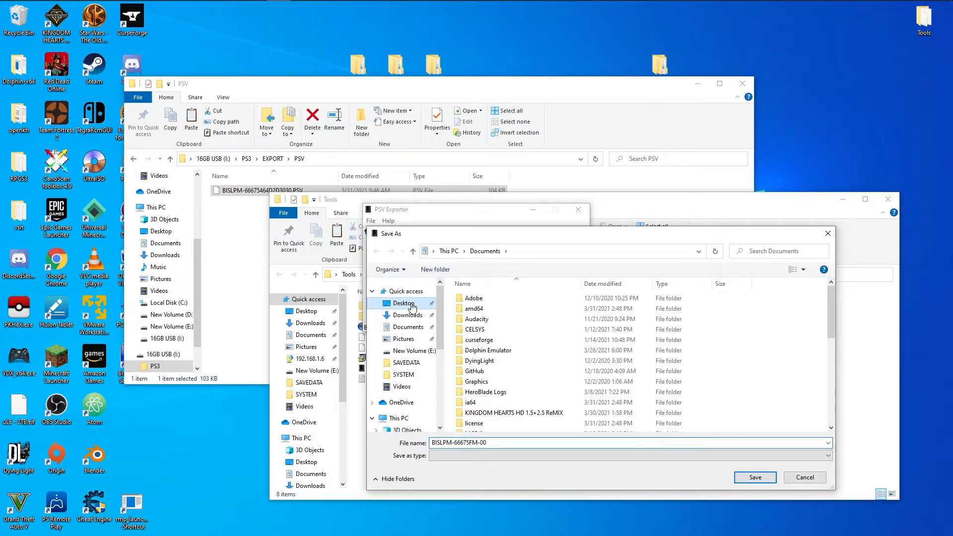
left_click(740, 479)
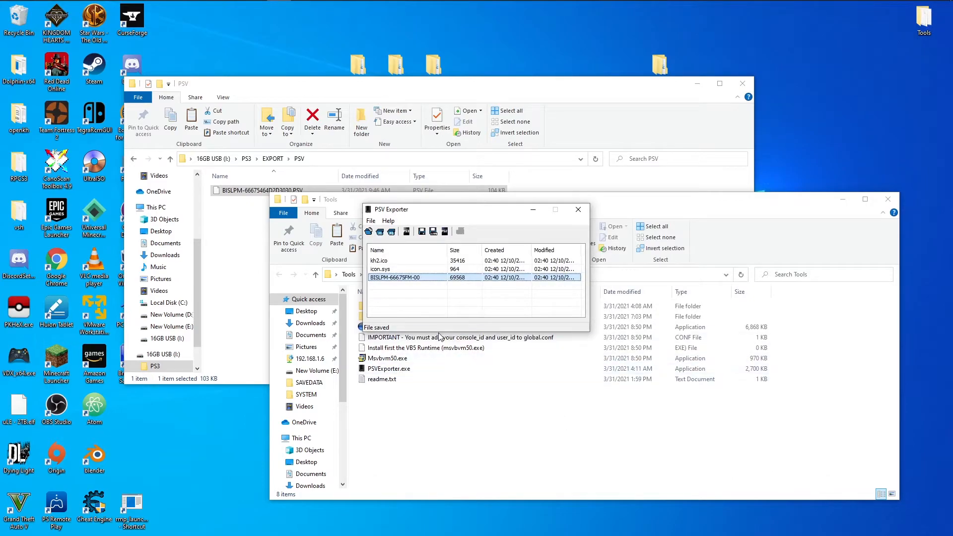
left_click(577, 211)
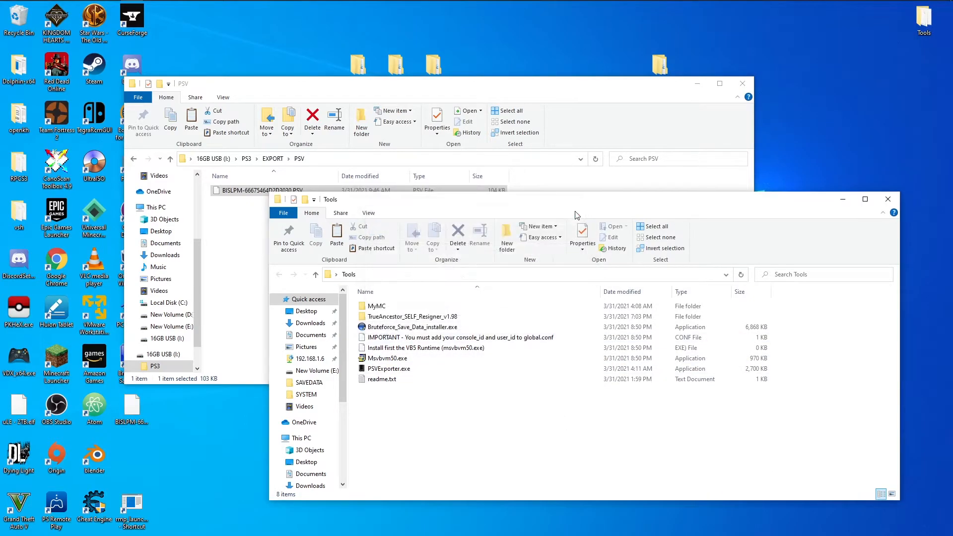
left_click(742, 83)
left_click_drag(130, 413, 321, 128)
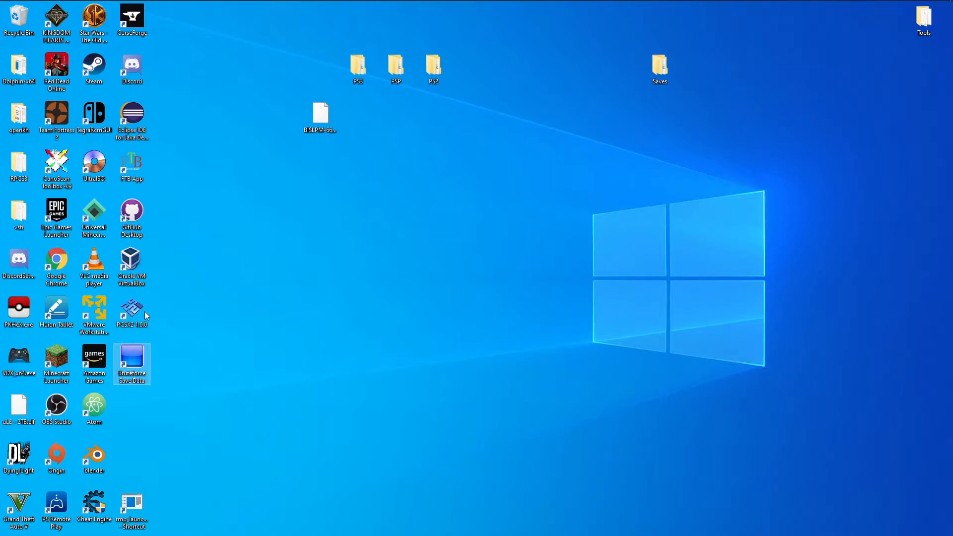
Launch PCSX2, open its memory card manager and show the memcards folder in Explorer.
double_click(131, 310)
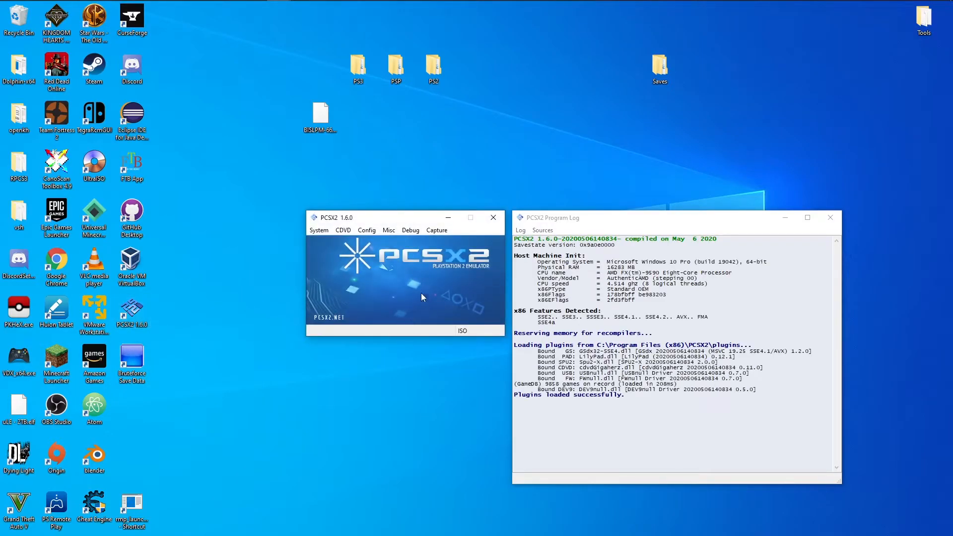
left_click(367, 231)
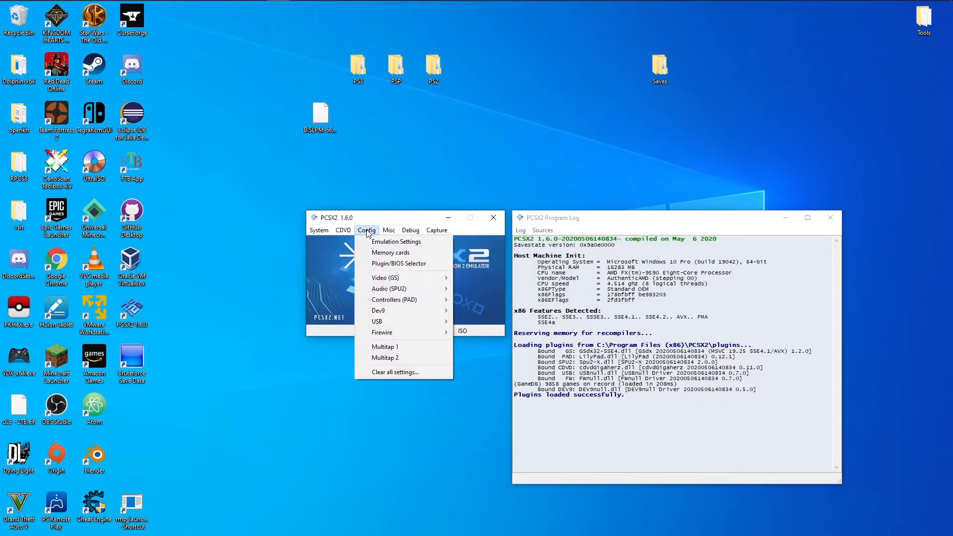
left_click(382, 253)
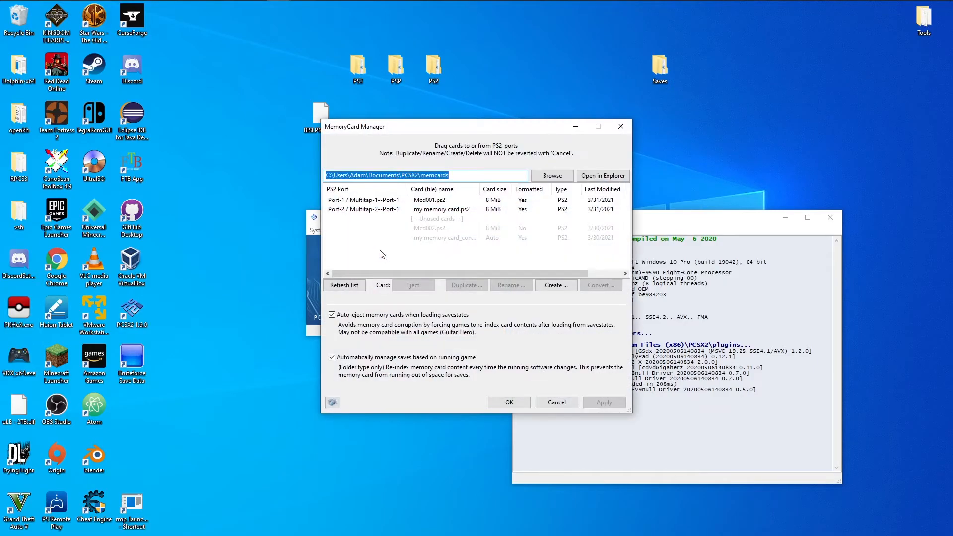
left_click(404, 200)
left_click(603, 176)
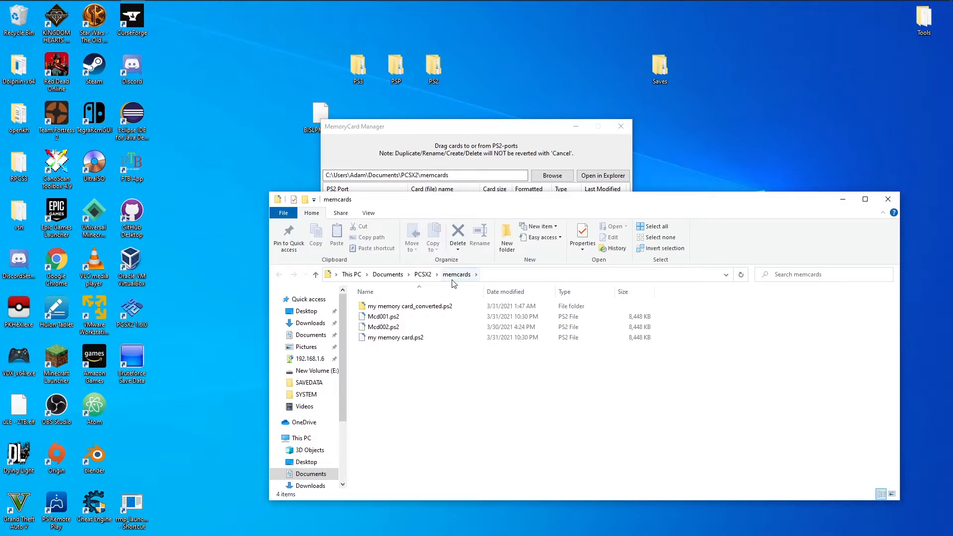
Convert the Mcd001.ps2 memory card to a folder of individual saves named Your_Saves_Here.
left_click(445, 135)
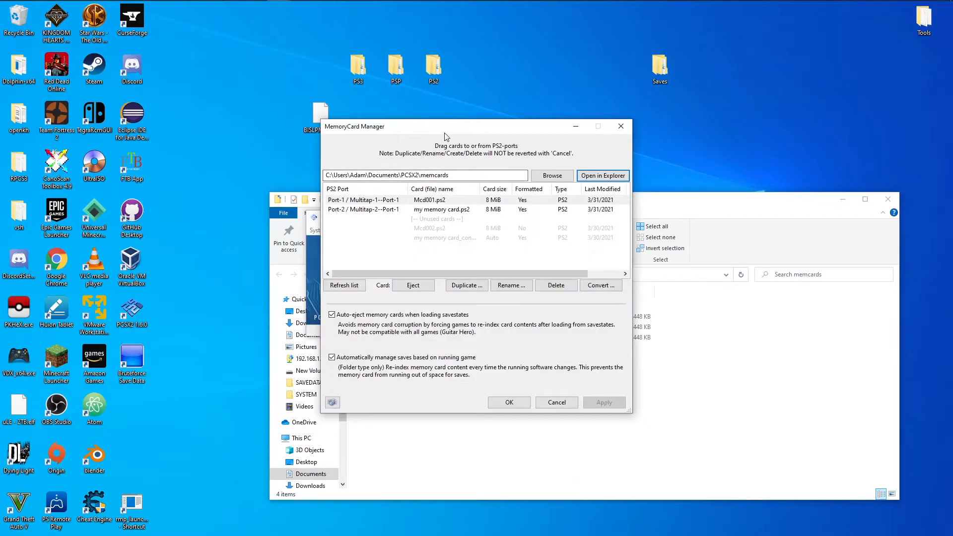
right_click(430, 202)
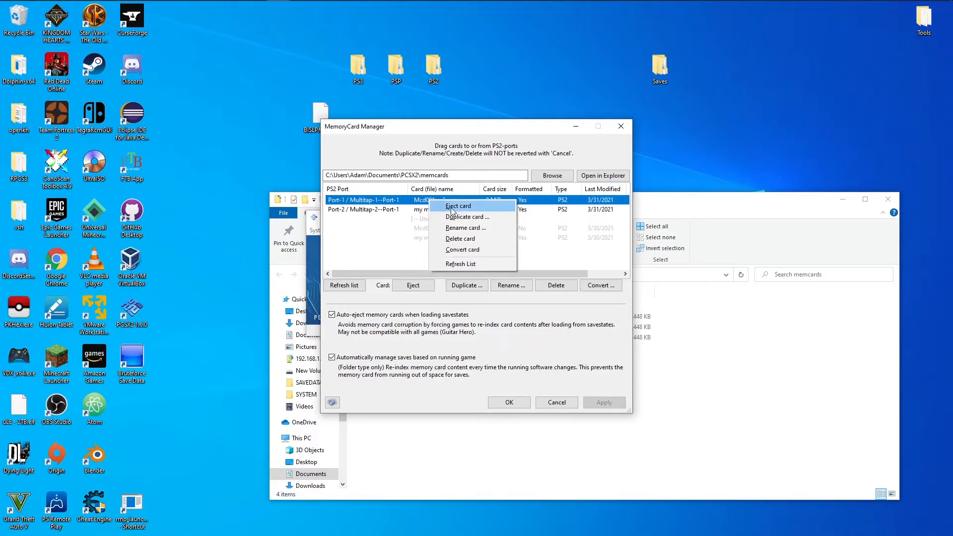
left_click(464, 251)
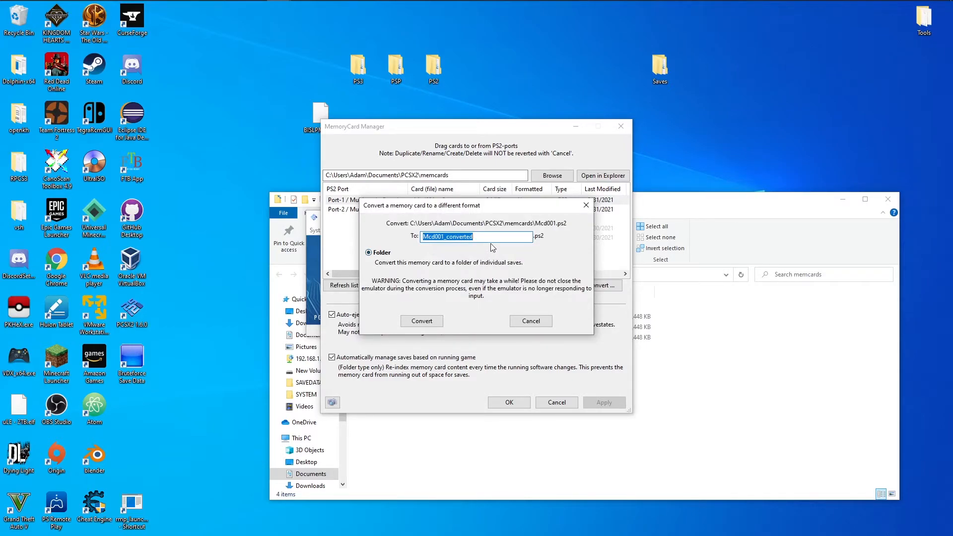
double_click(491, 240)
type("Your Saves Here")
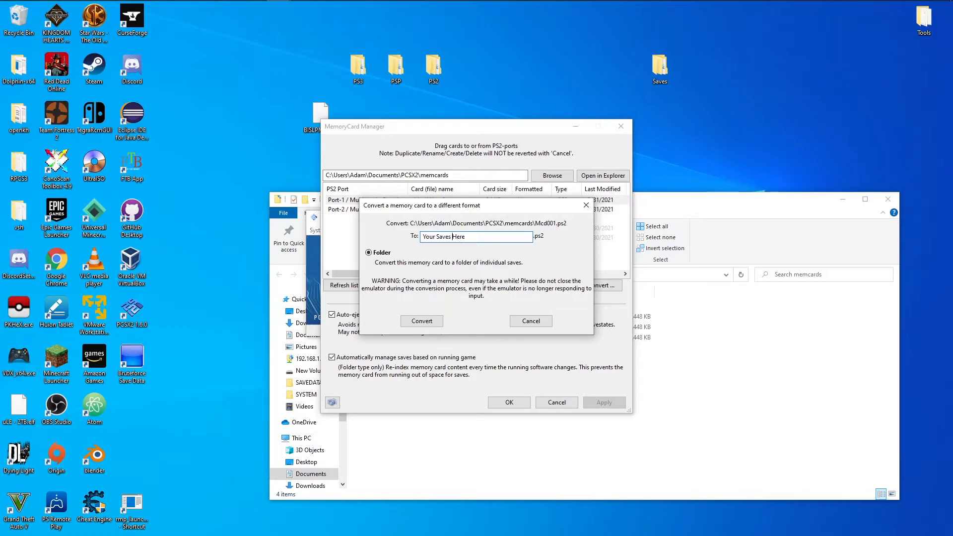
key("BackSpace")
type("_")
left_click(438, 237)
key("BackSpace")
type("_")
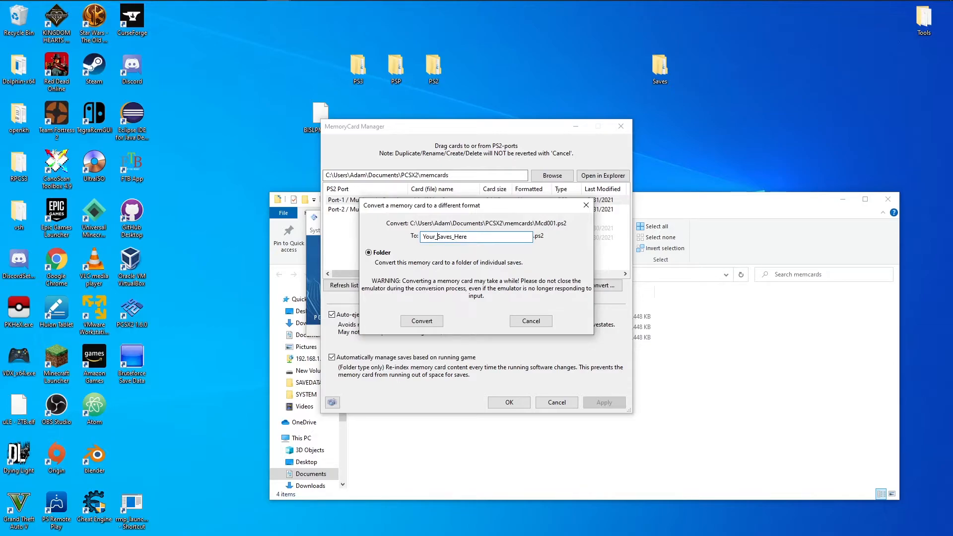
left_click(430, 322)
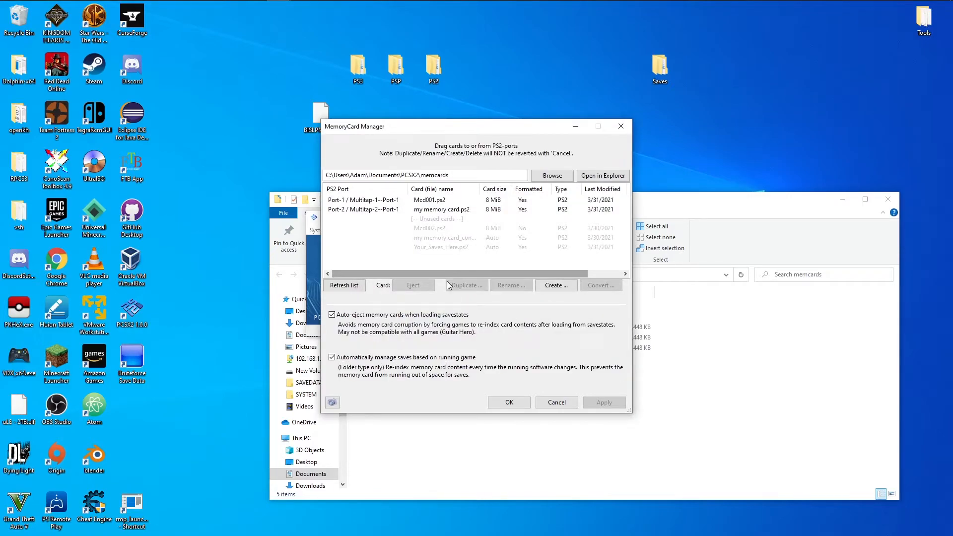
Open the converted Your_Saves_Here.ps2 folder inside memcards.
left_click(715, 333)
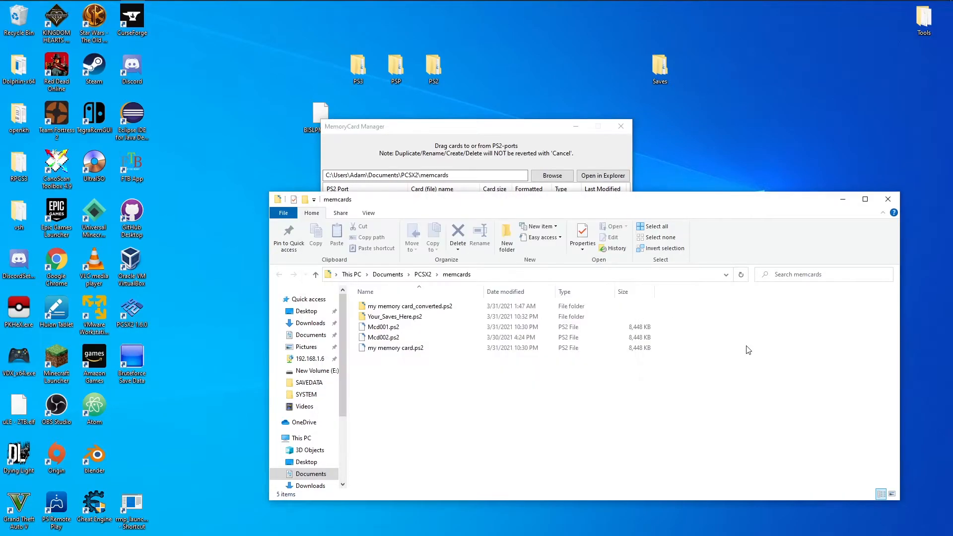
double_click(406, 317)
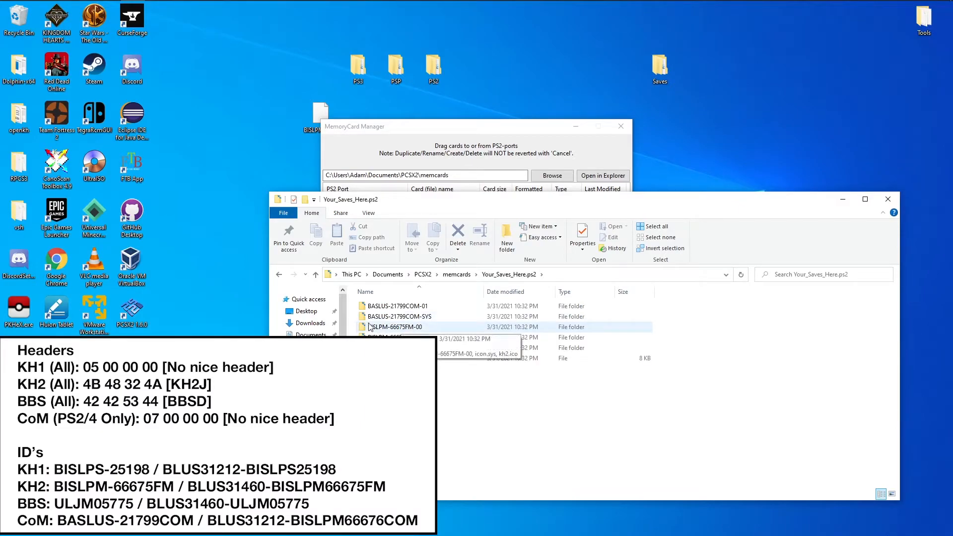
left_click_drag(354, 301, 388, 352)
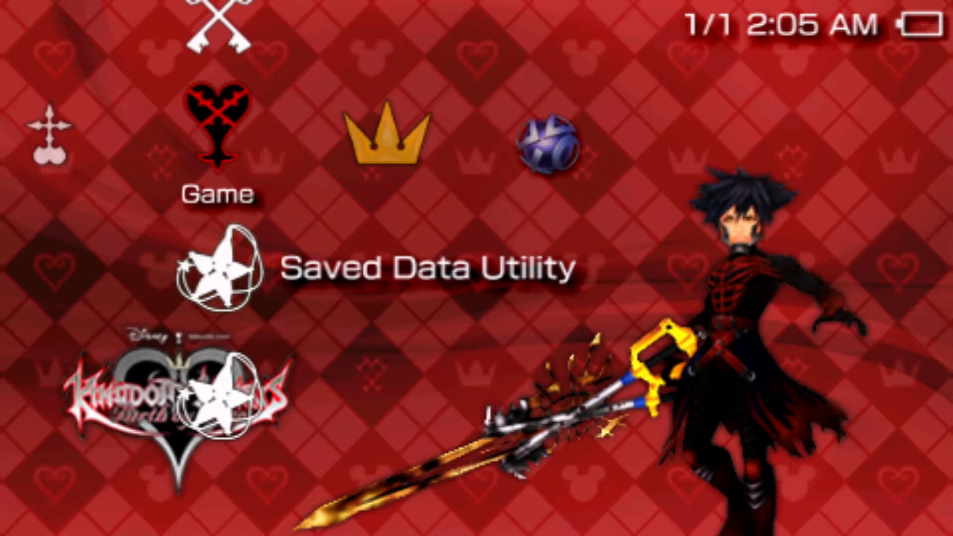
Start the USB Connection from the PSP's Settings category.
key("Left")
key("Left")
key("Left")
key("Left")
key("Left")
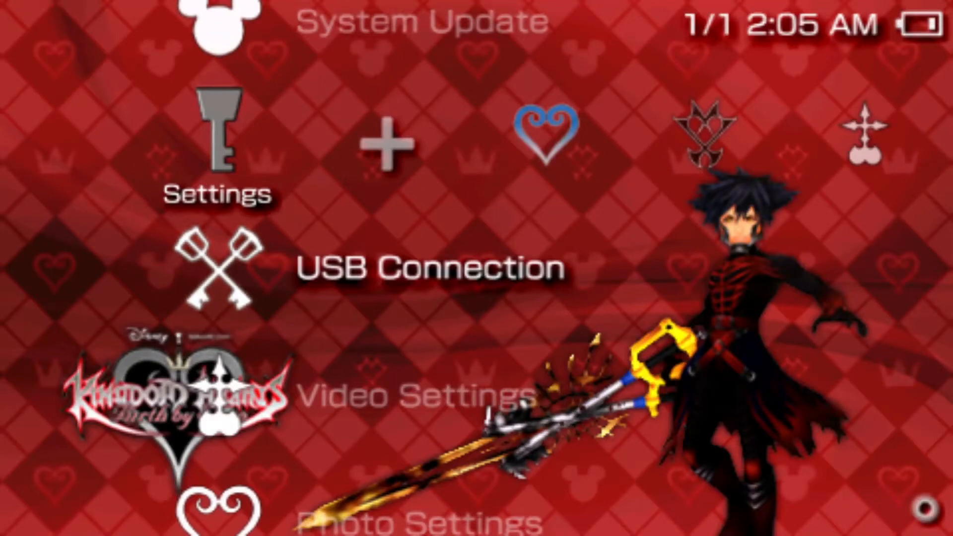
key("Return")
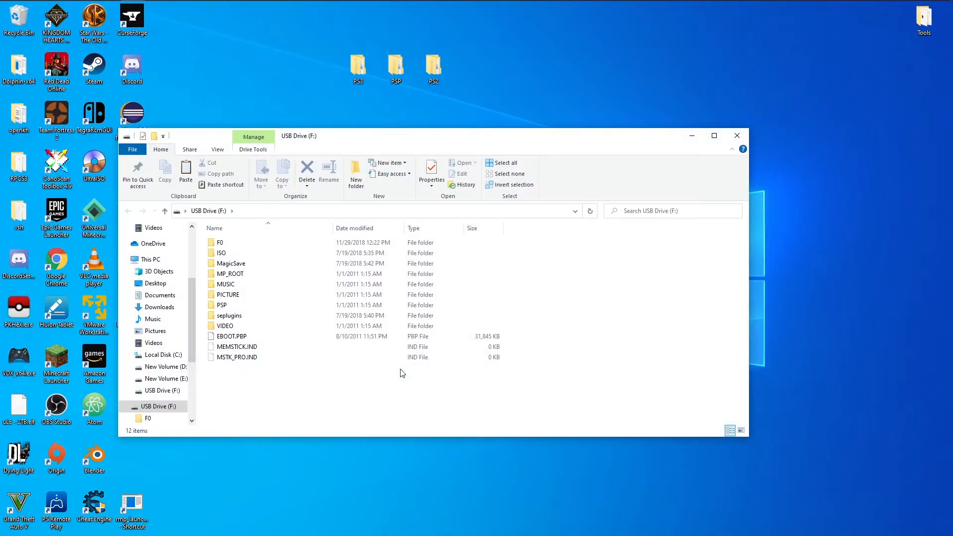
Inspect SAVEDATA.DAT from PSP\SAVEDATA\ULJM057750000 on the USB drive in HxD, and close the hex editor.
double_click(246, 306)
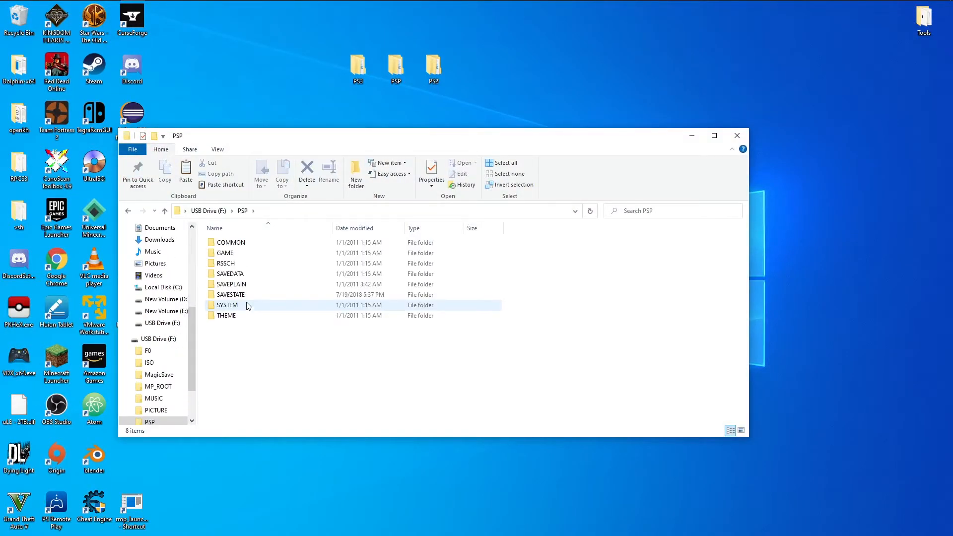
double_click(249, 274)
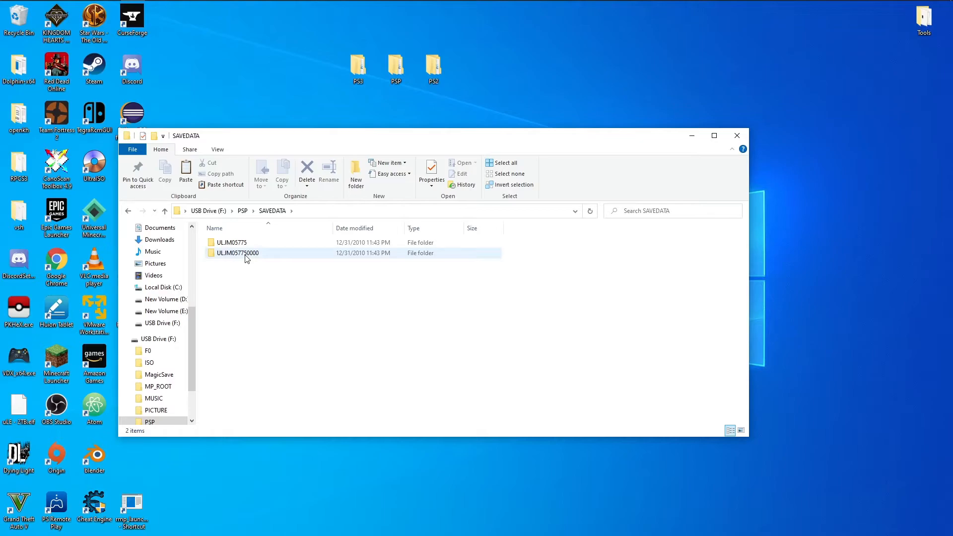
double_click(246, 255)
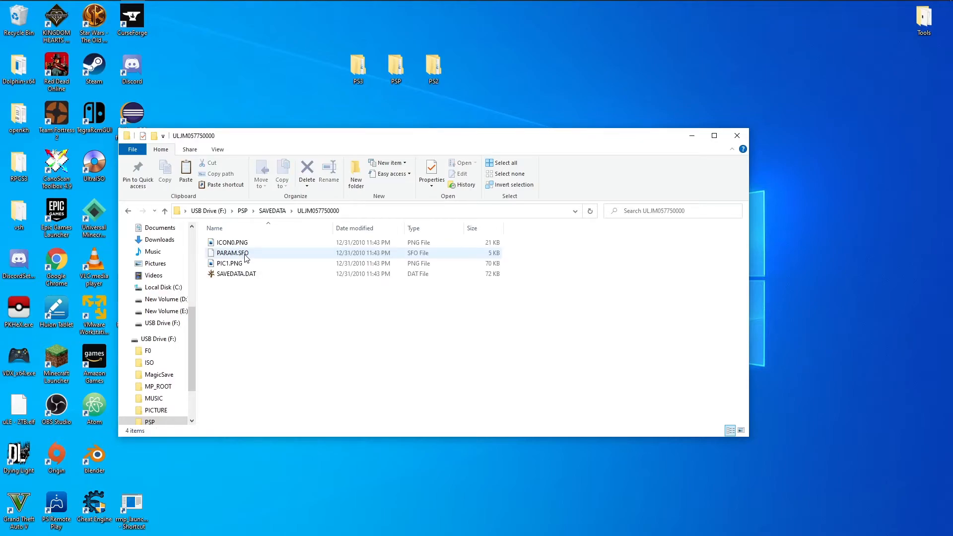
left_click(241, 274)
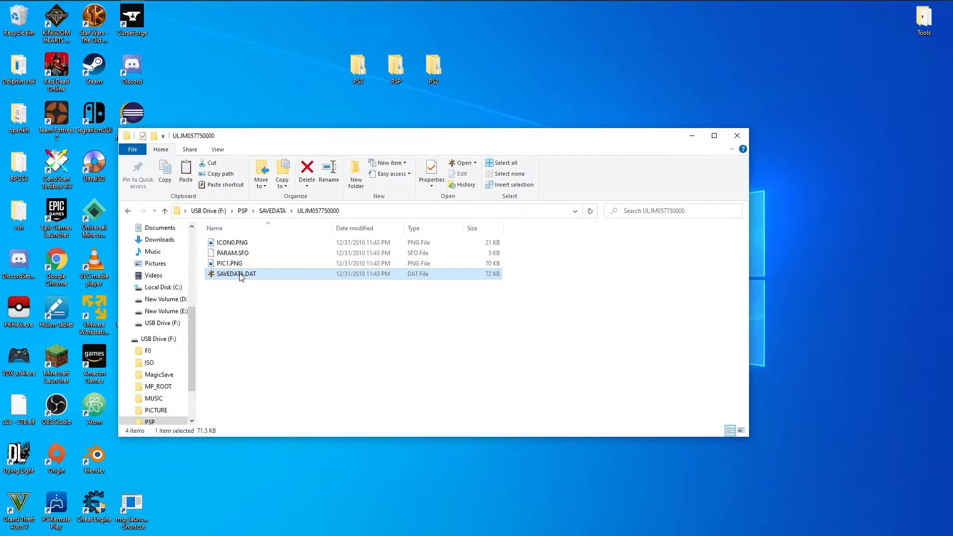
right_click(240, 275)
left_click(280, 303)
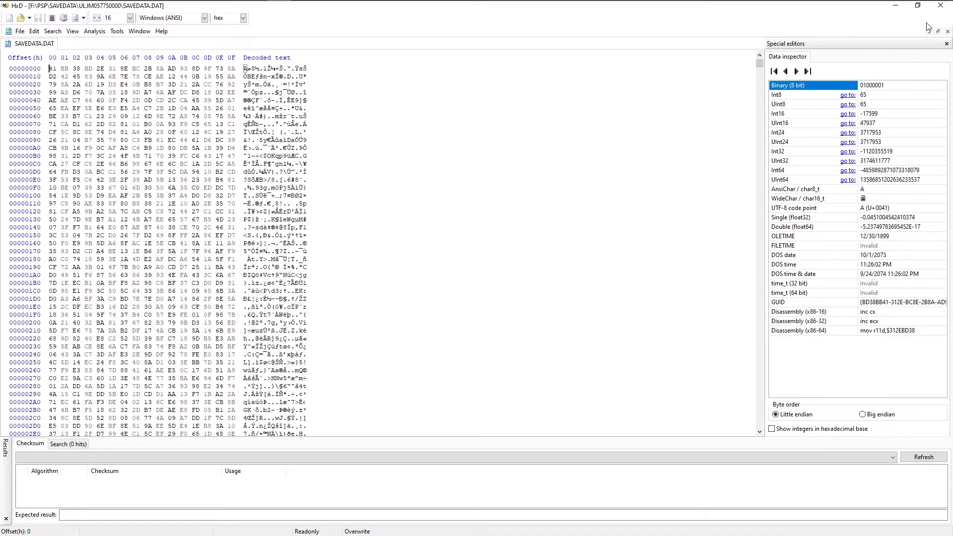
left_click(937, 10)
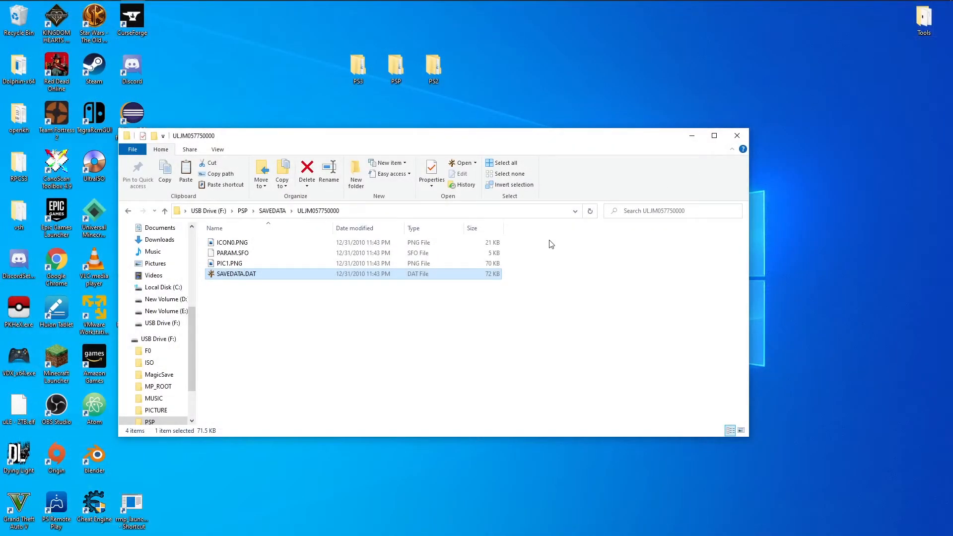
Copy the ULJM05775 and ULJM057750000 folders from the USB drive's SAVEDATA into Documents\PPSSPP\PSP\SAVEDATA.
left_click(272, 210)
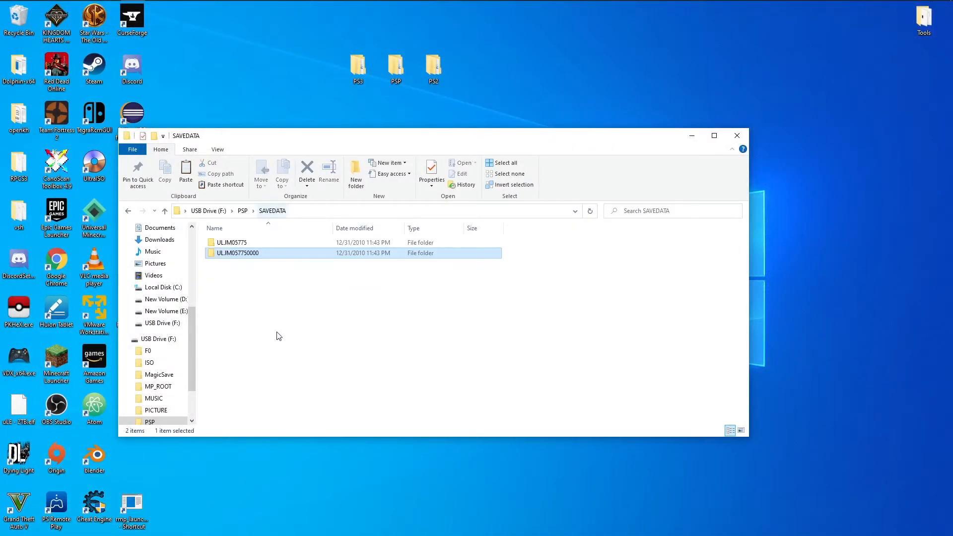
key("ctrl+a")
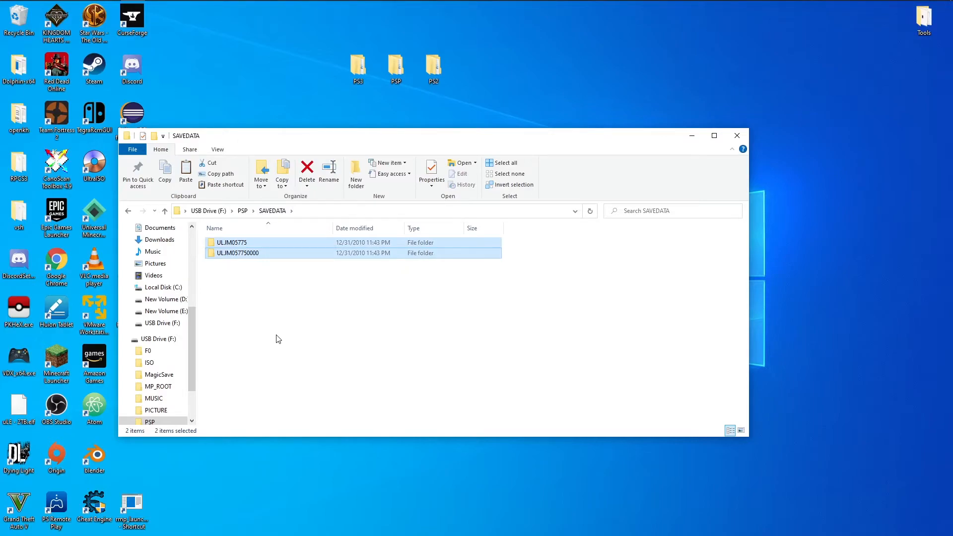
left_click(170, 230)
scroll(222, 244, "down", 6)
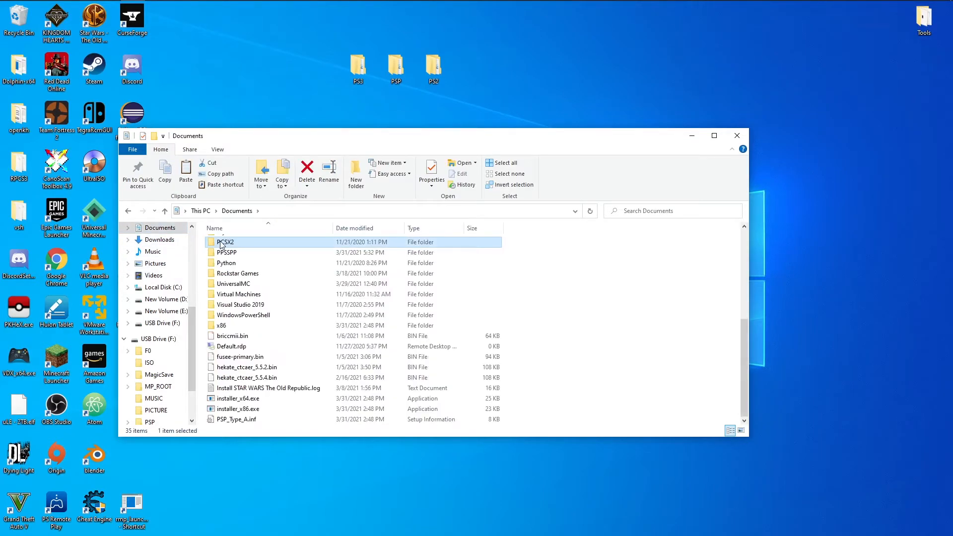
left_click(235, 253)
double_click(234, 253)
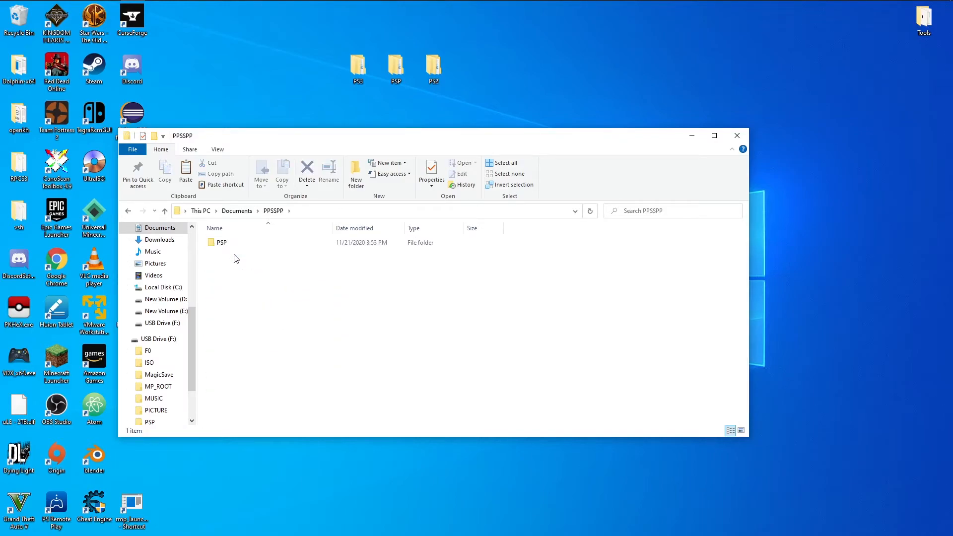
double_click(234, 243)
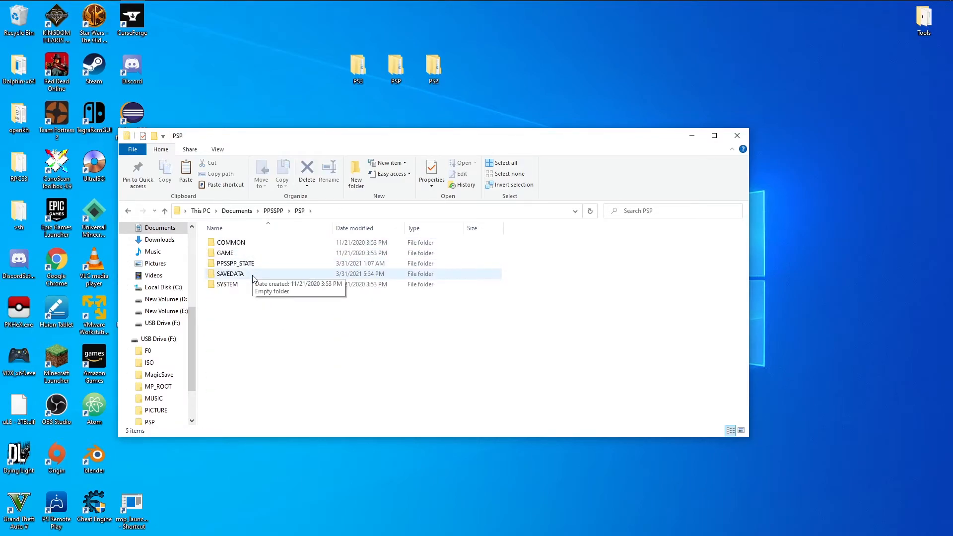
double_click(251, 275)
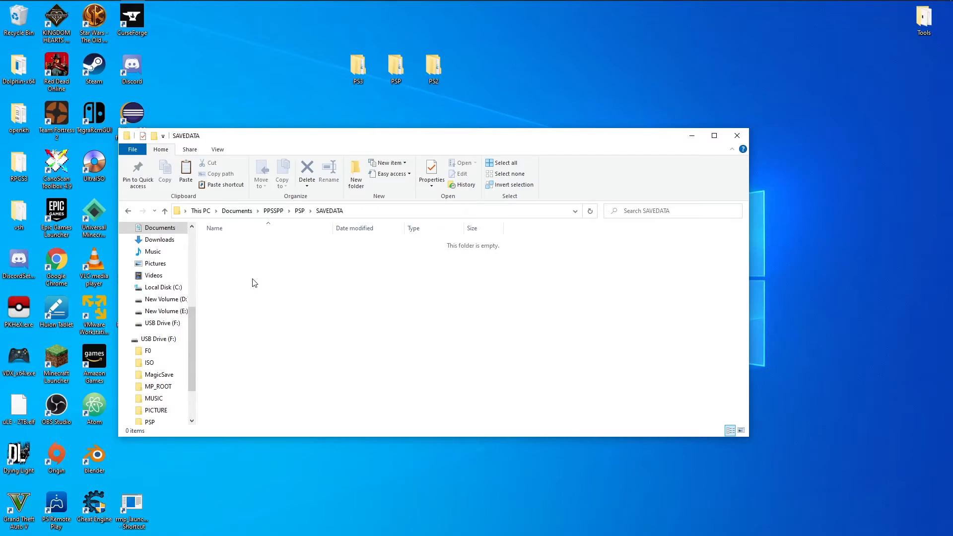
key("ctrl+v")
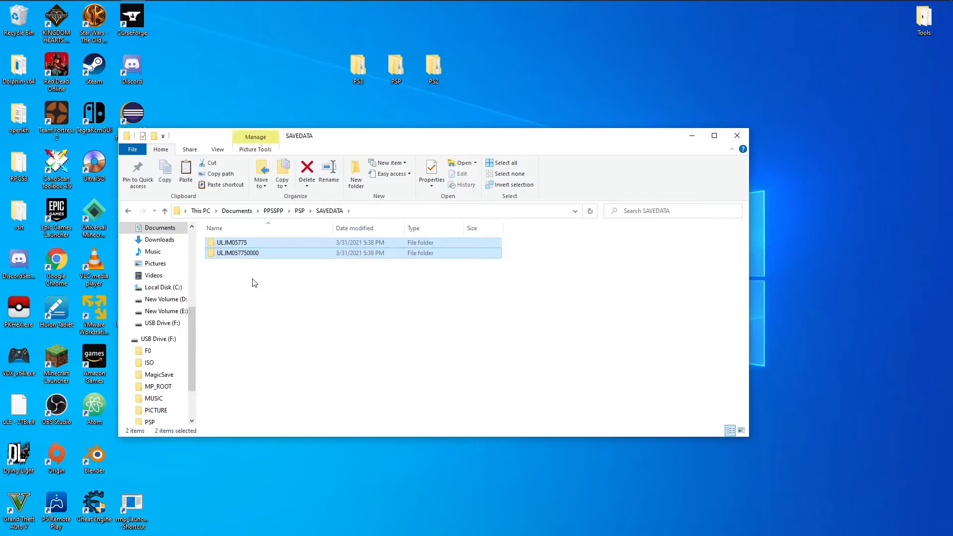
Open ppsspp.ini from the PPSSPP PSP\SYSTEM folder in Notepad and find "encrypt" in it.
left_click(300, 213)
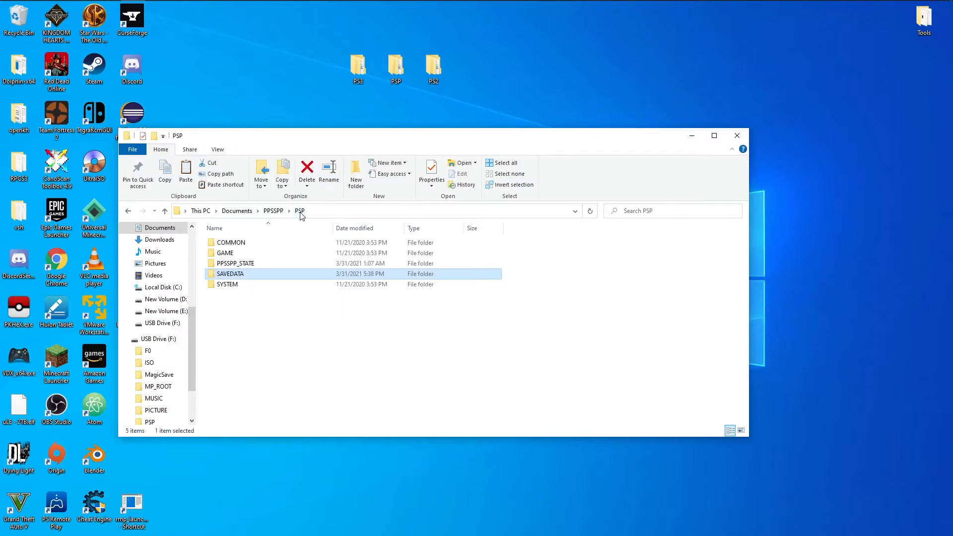
double_click(236, 284)
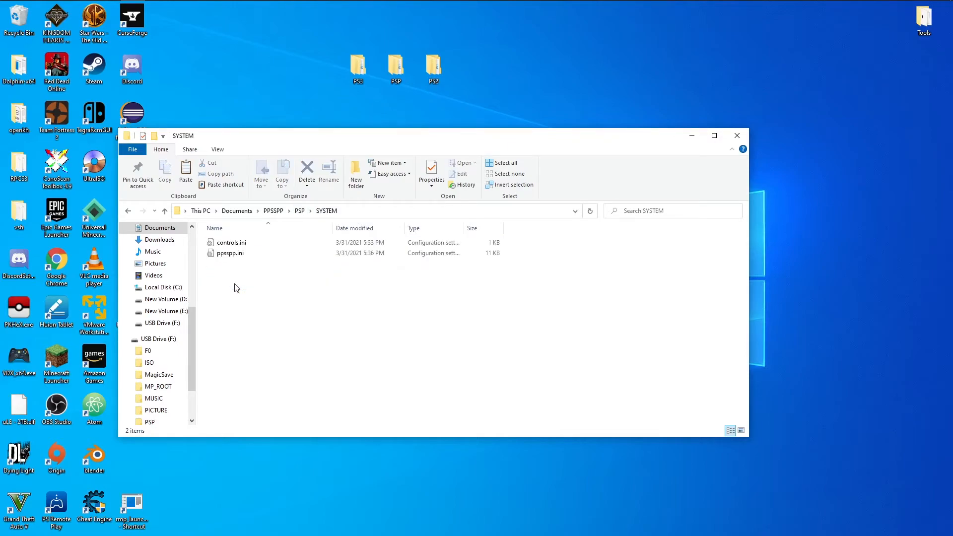
double_click(238, 254)
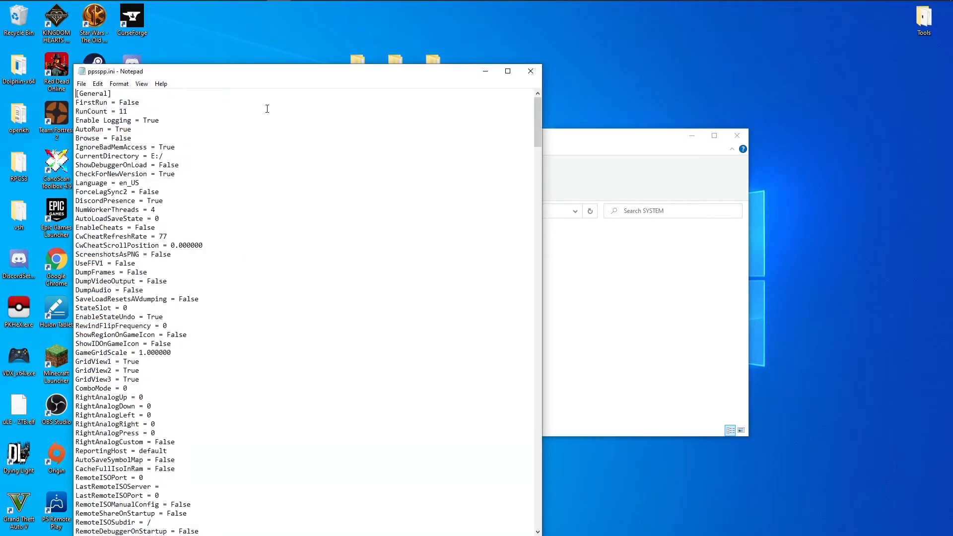
left_click_drag(268, 74, 306, 39)
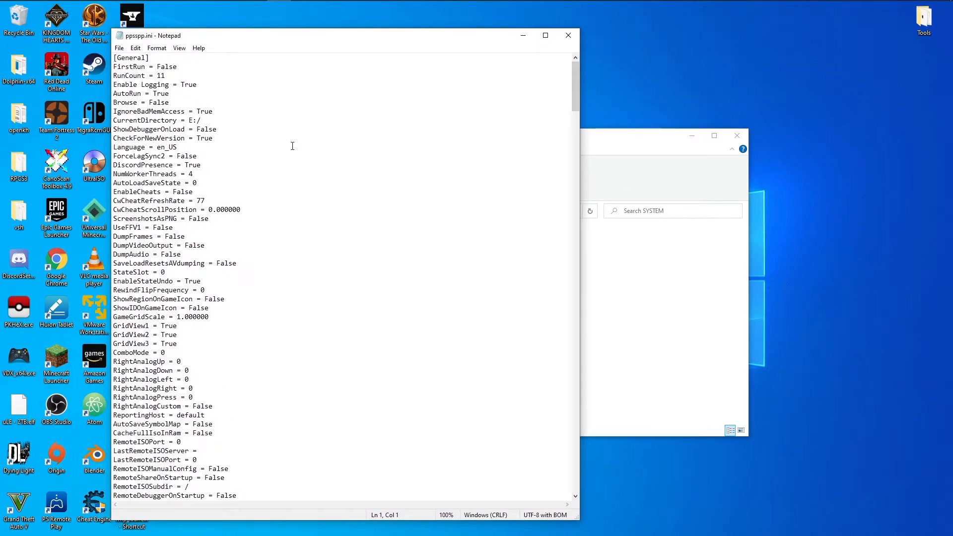
key("ctrl+f")
key("Return")
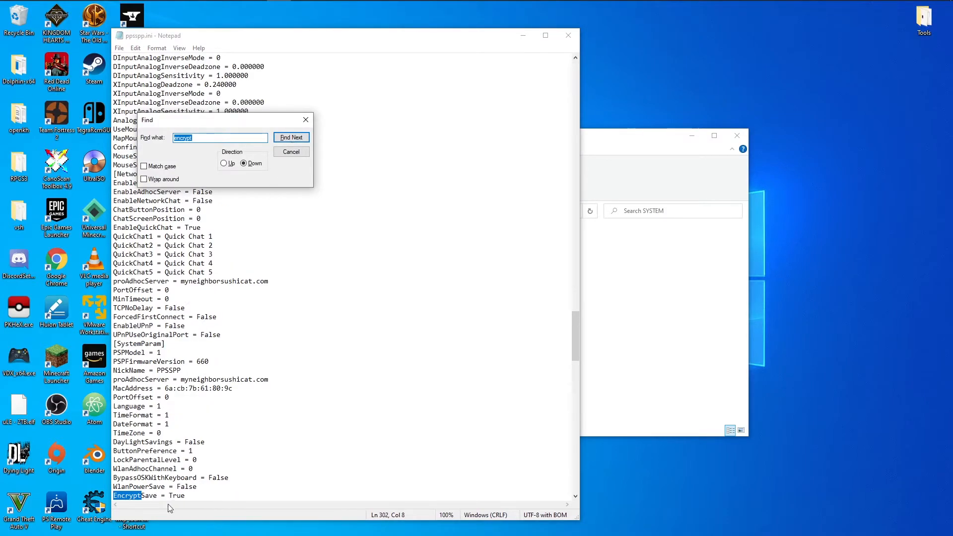
Set EncryptSave to False in ppsspp.ini, save the file and close it.
left_click(188, 495)
key("BackSpace")
key("BackSpace")
key("BackSpace")
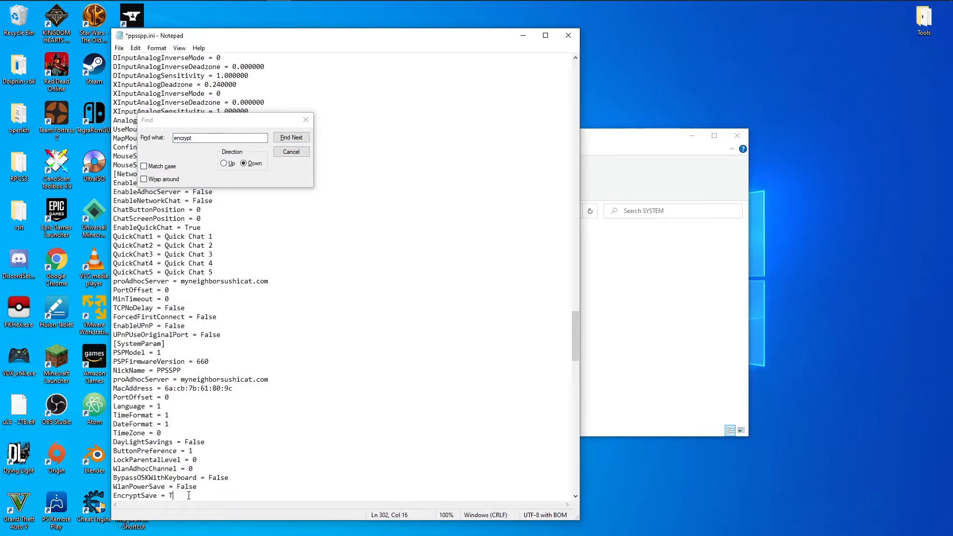
type("False")
key("ctrl+s")
left_click(569, 39)
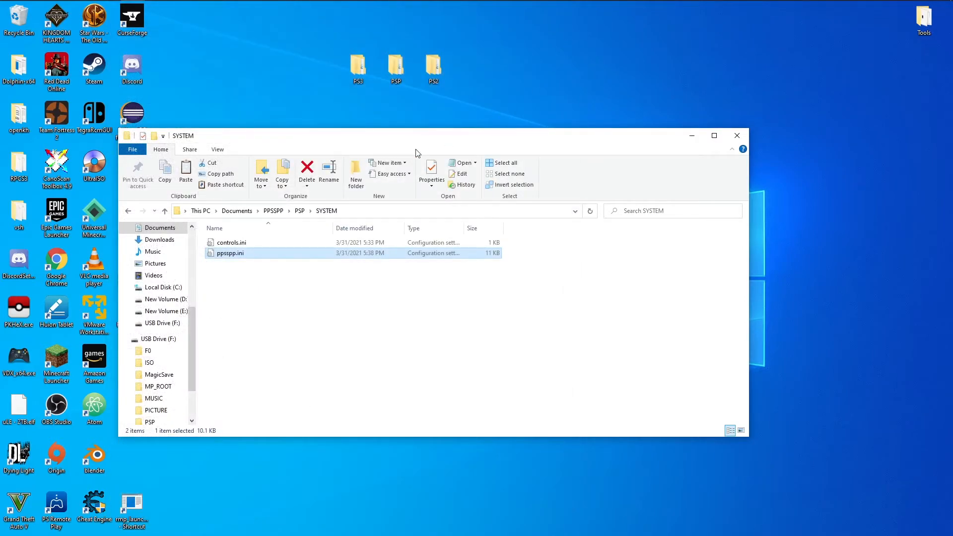
Launch PPSSPP, start Kingdom Hearts Birth by Sleep Final Mix and load the Aqua World Map save.
key("super")
type("ppss")
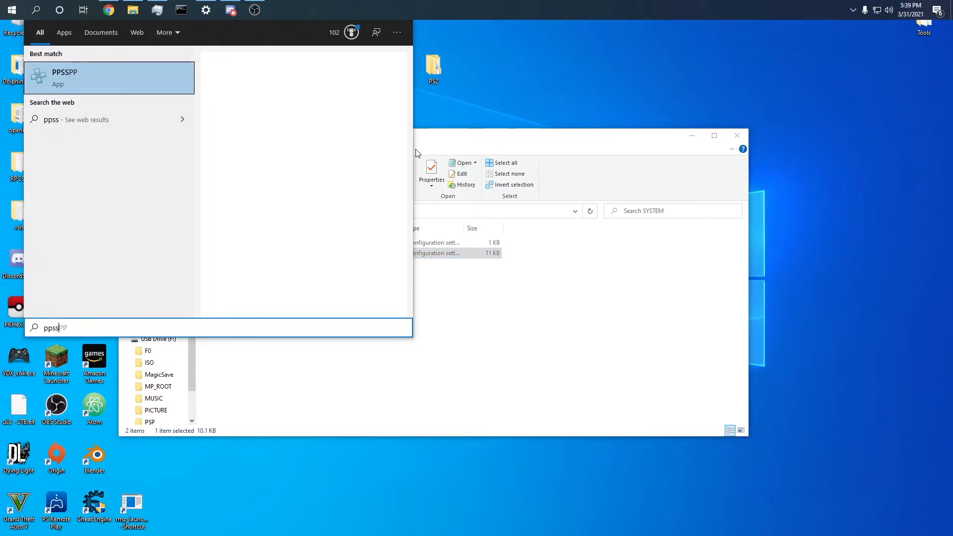
left_click(120, 68)
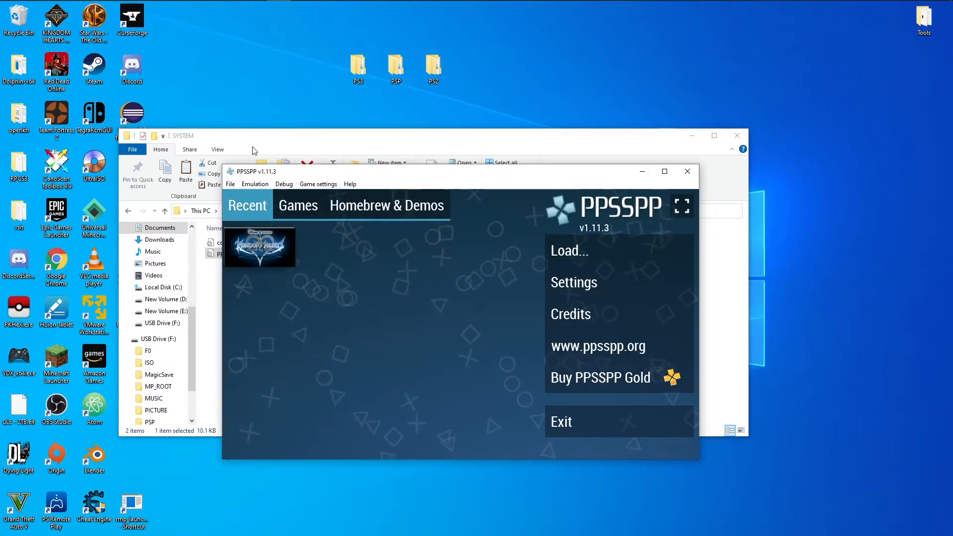
left_click(265, 246)
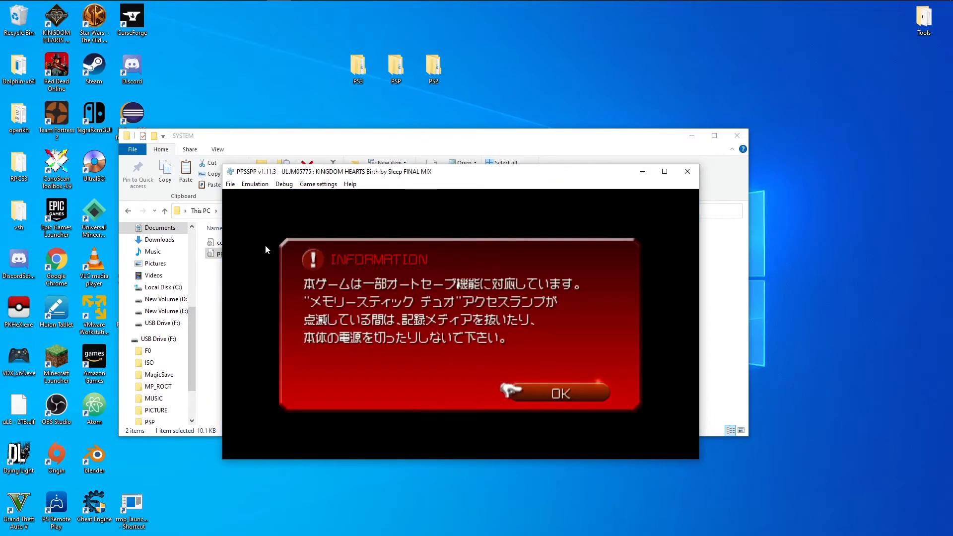
scroll(193, 229, "up", 3)
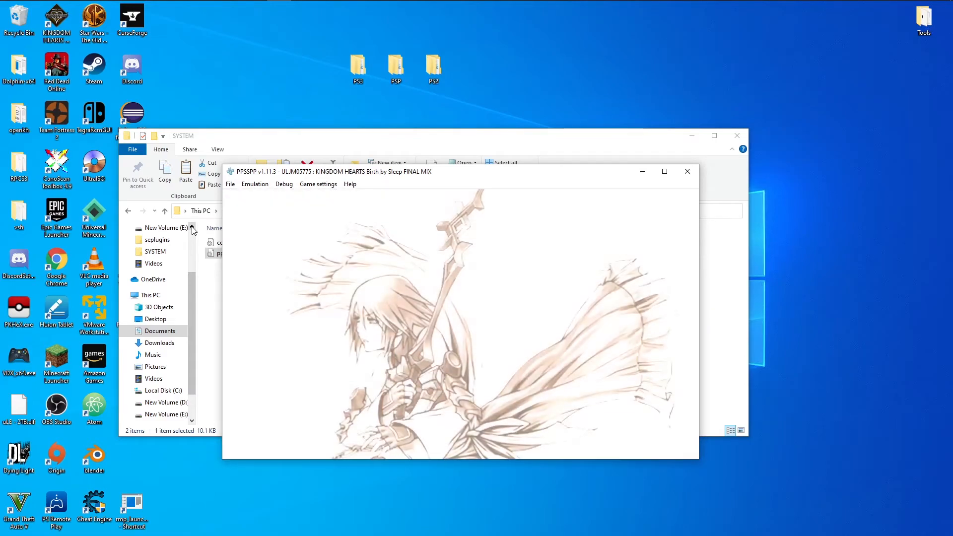
key("x")
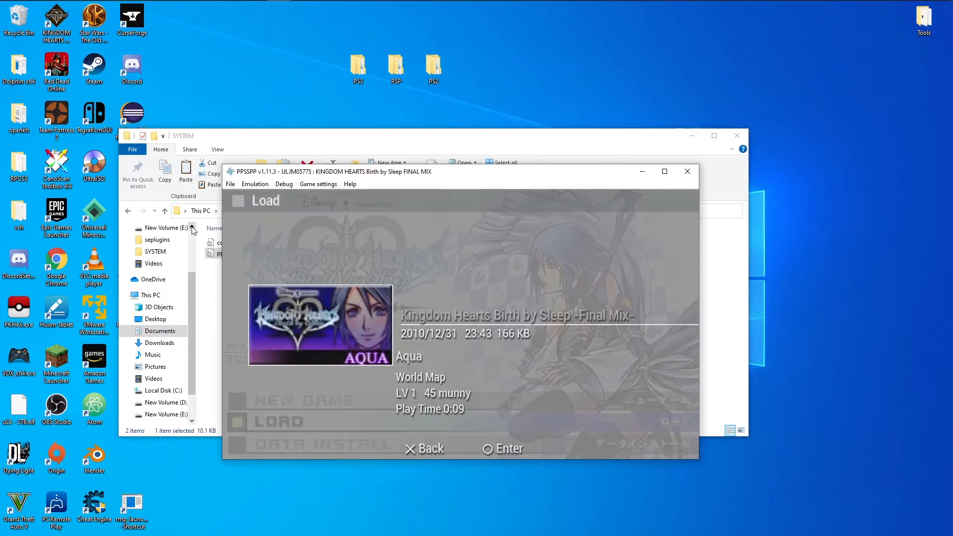
key("x")
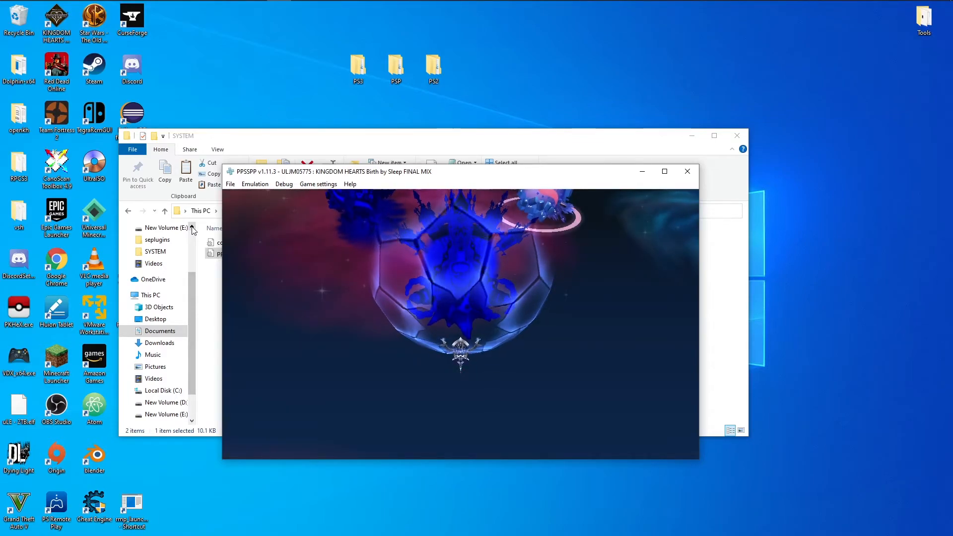
Save the game from the pause menu over the existing Aqua save and resume play.
key("space")
key("Down")
key("Down")
key("x")
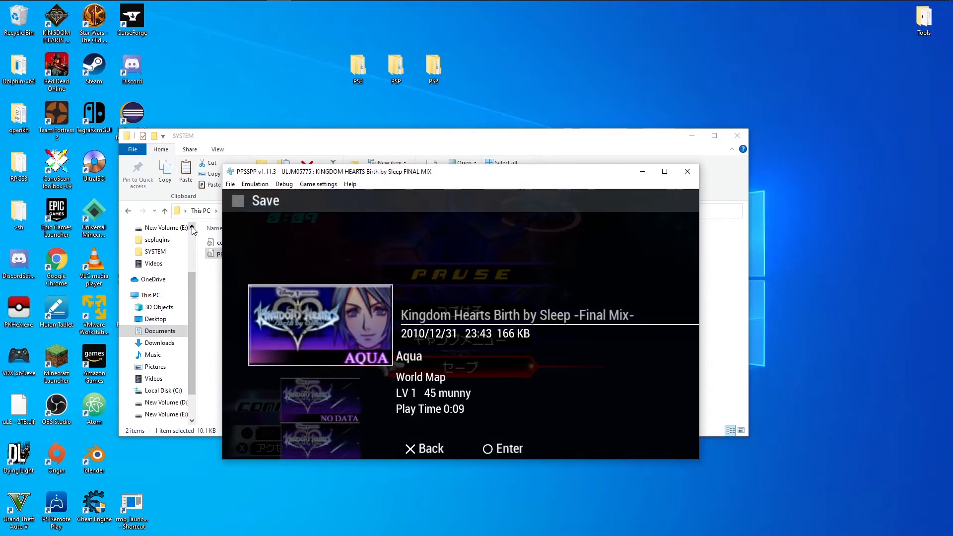
key("x")
key("Left")
key("x")
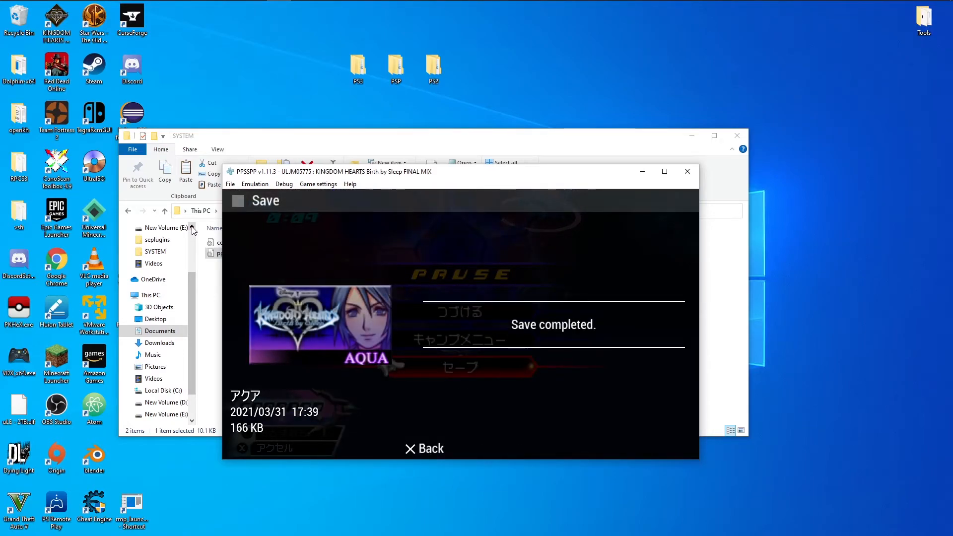
key("x")
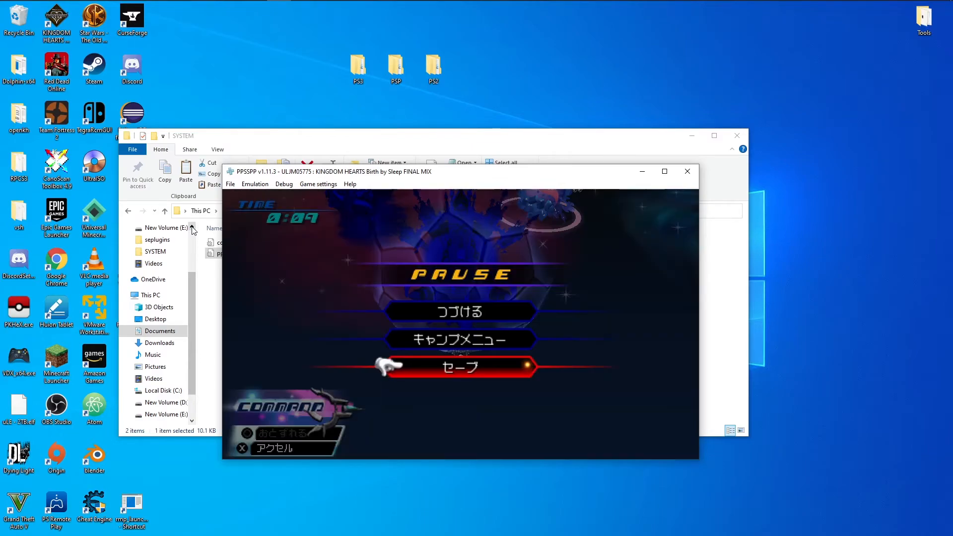
key("space")
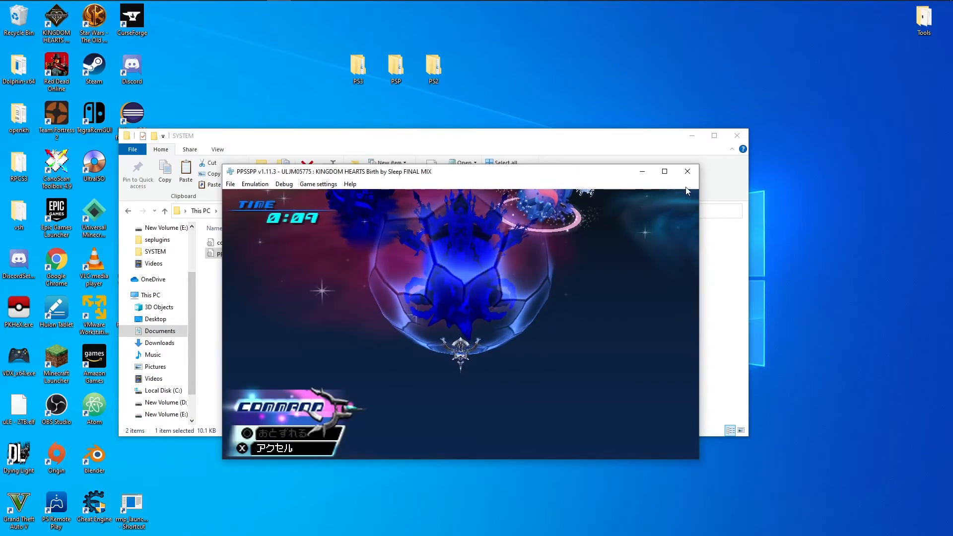
Close the emulator, open SAVEDATA.DAT from PPSSPP's SAVEDATA\ULJM057750000 folder in HxD, and select the BBSD header.
left_click(687, 172)
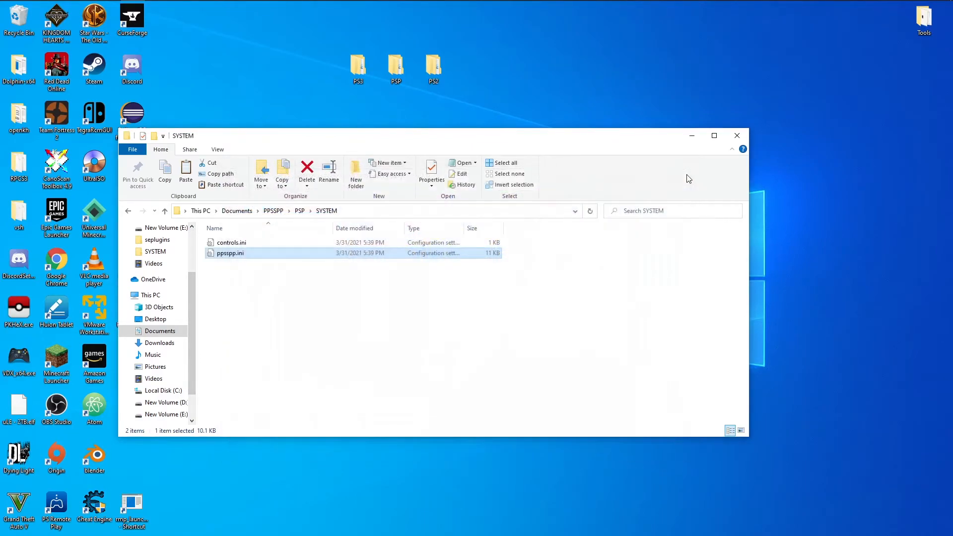
left_click(300, 210)
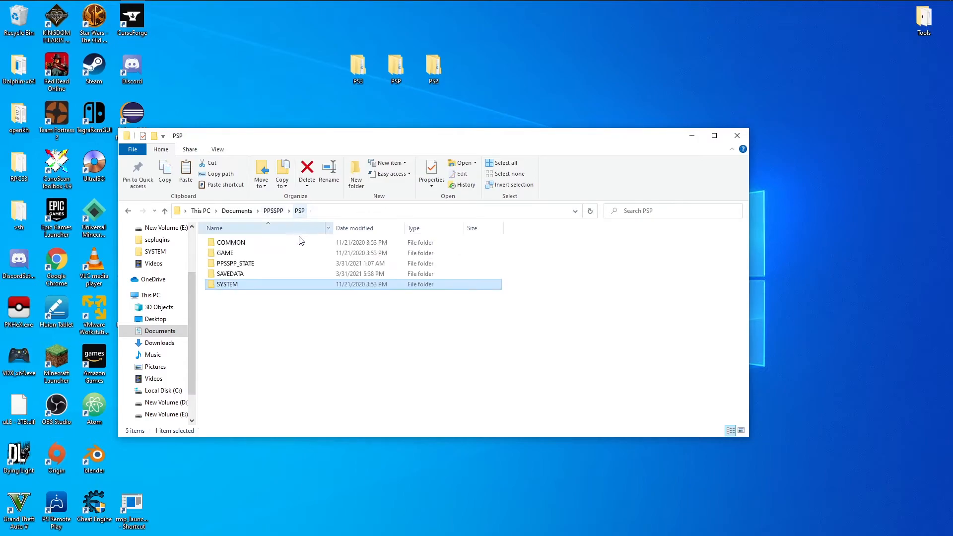
double_click(251, 275)
double_click(252, 254)
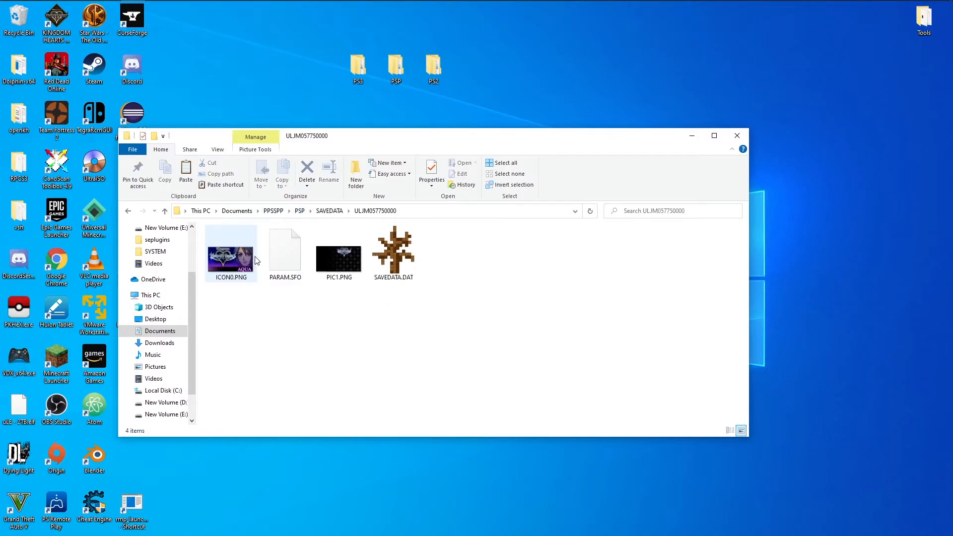
right_click(397, 257)
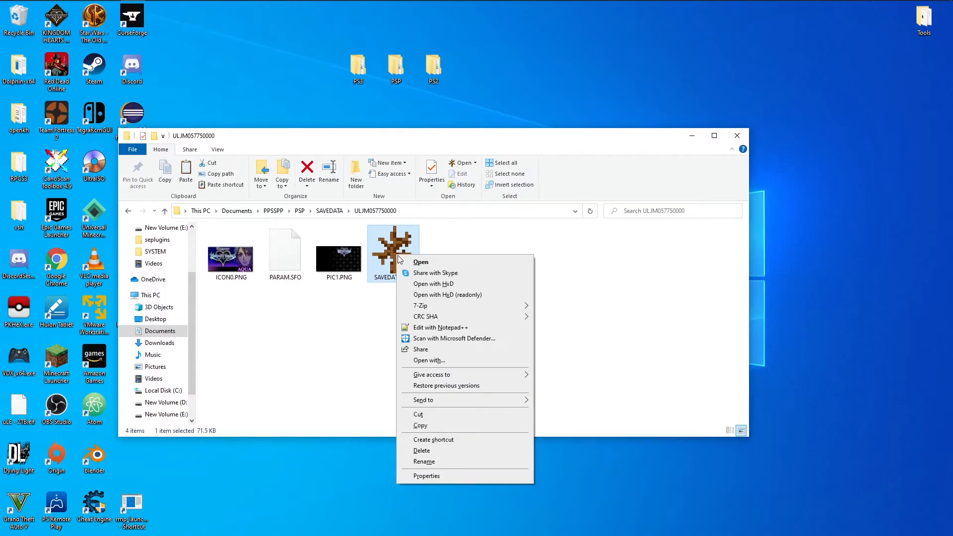
left_click(445, 295)
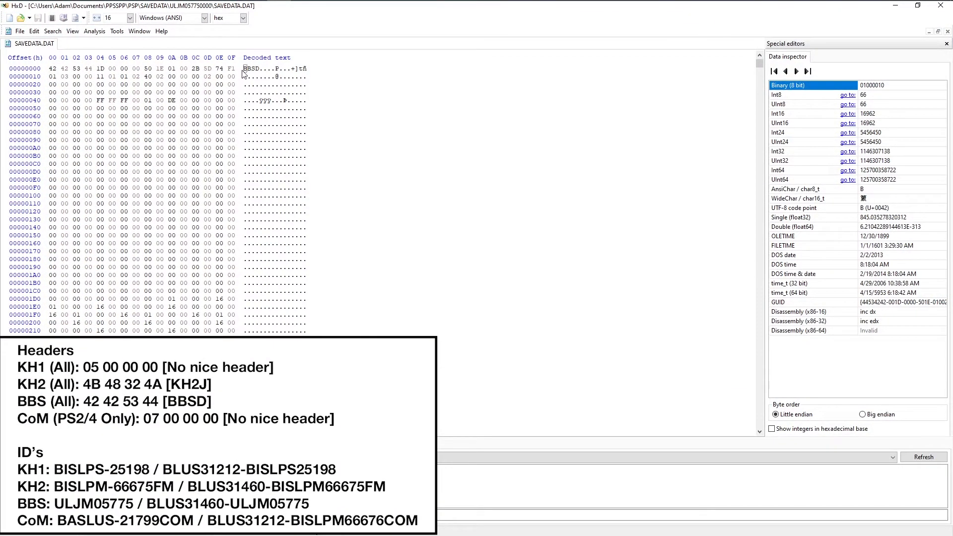
left_click_drag(245, 70, 261, 71)
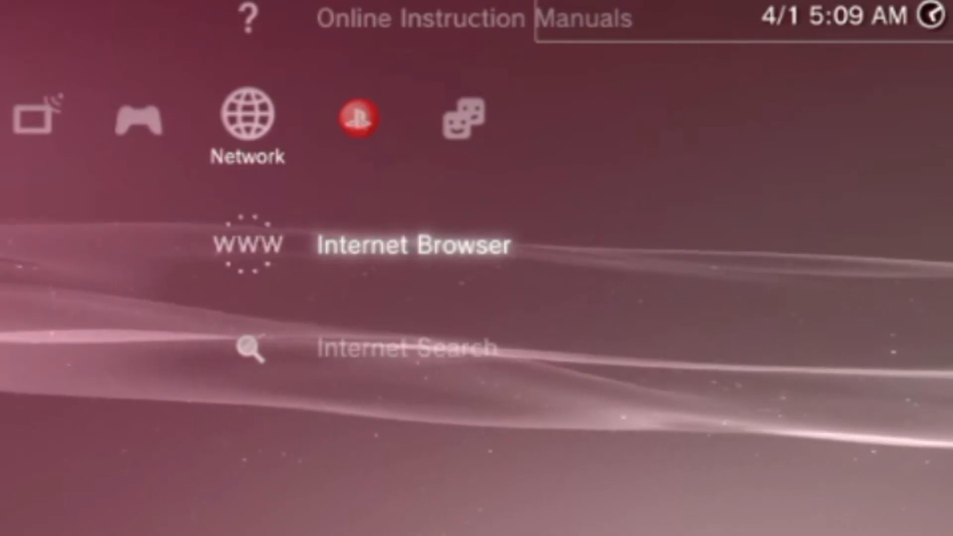
On the PS3, copy the Kingdom Hearts Birth by Sleep Final Mix Ventus save from the Saved Data Utility (PS3).
key("Left")
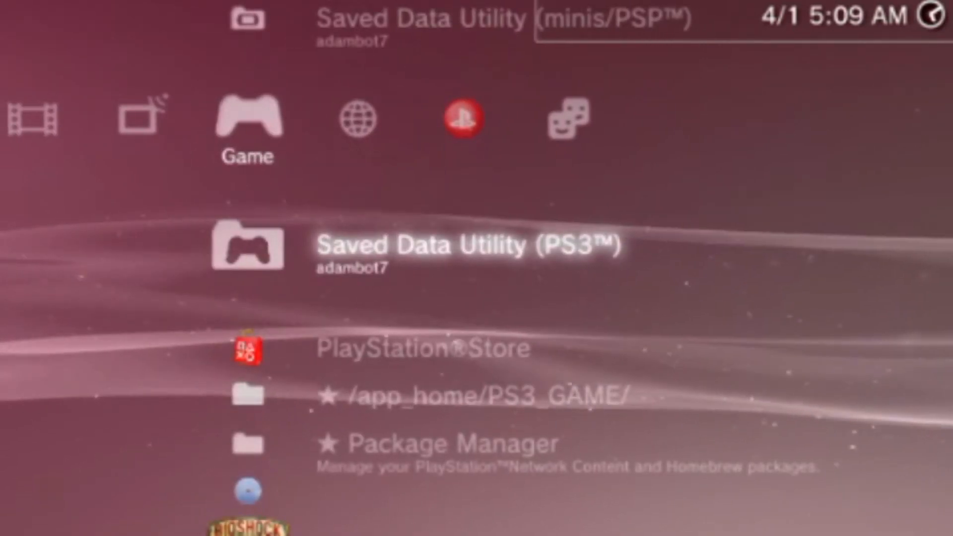
key("Return")
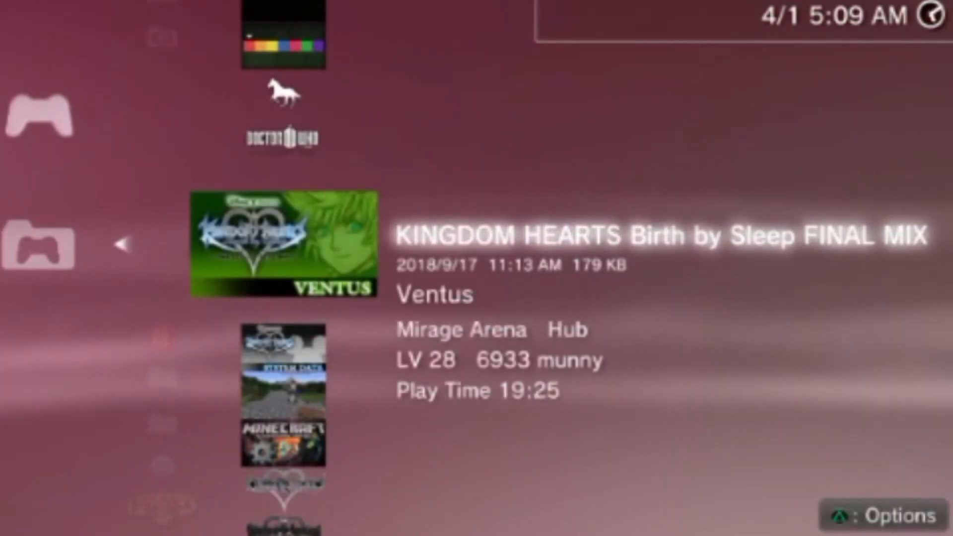
key("Menu")
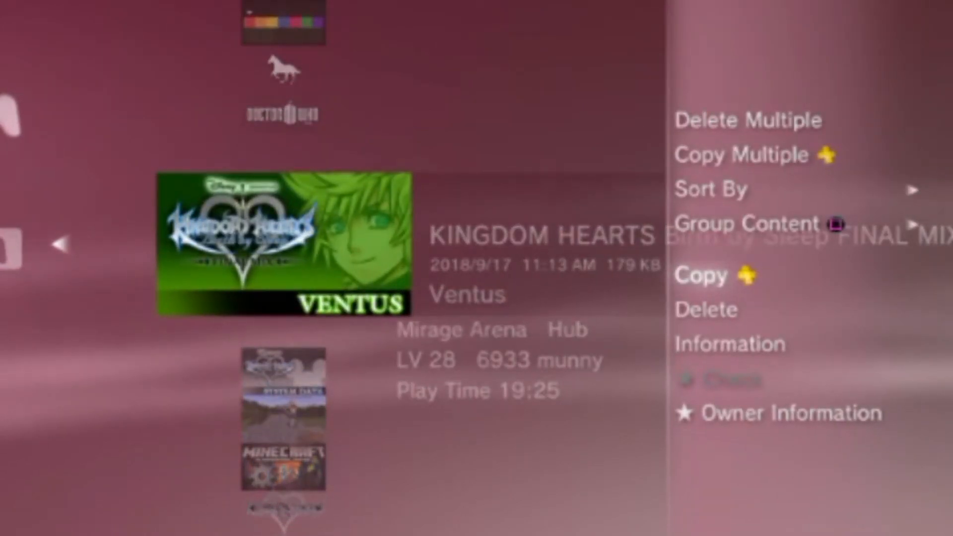
key("Return")
key("Down")
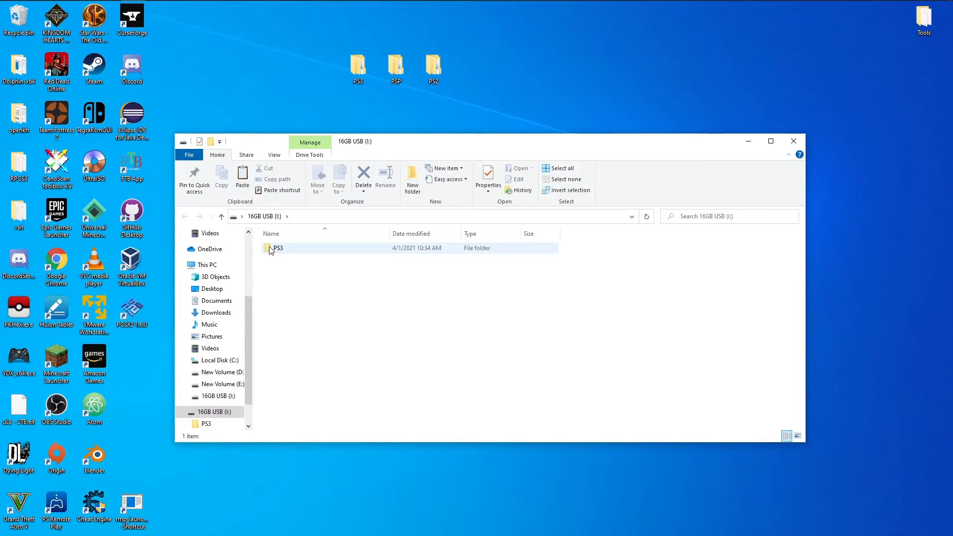
Copy all four save folders from PS3\SAVEDATA on the 16GB USB drive into the desktop's PS3\SAVEDATA folder.
left_click(271, 249)
double_click(284, 249)
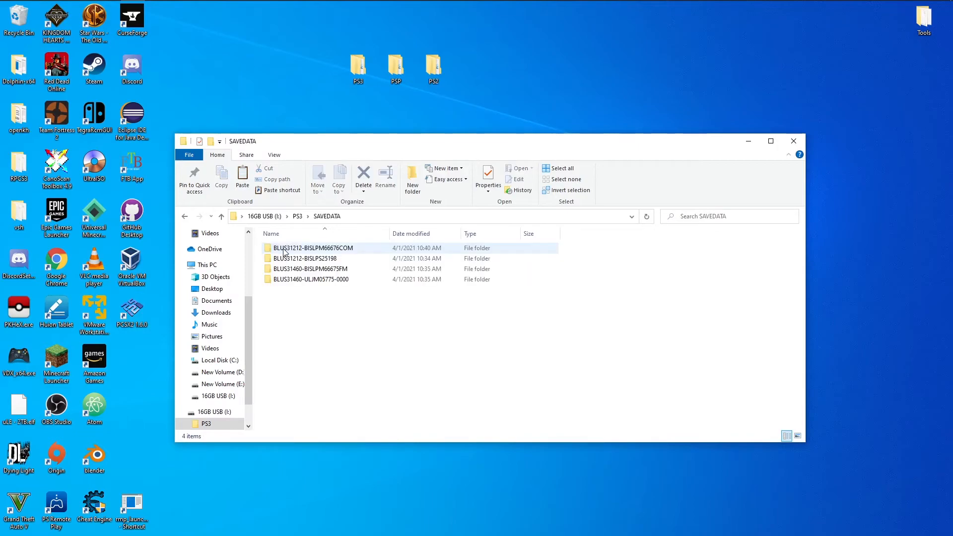
key("ctrl+a")
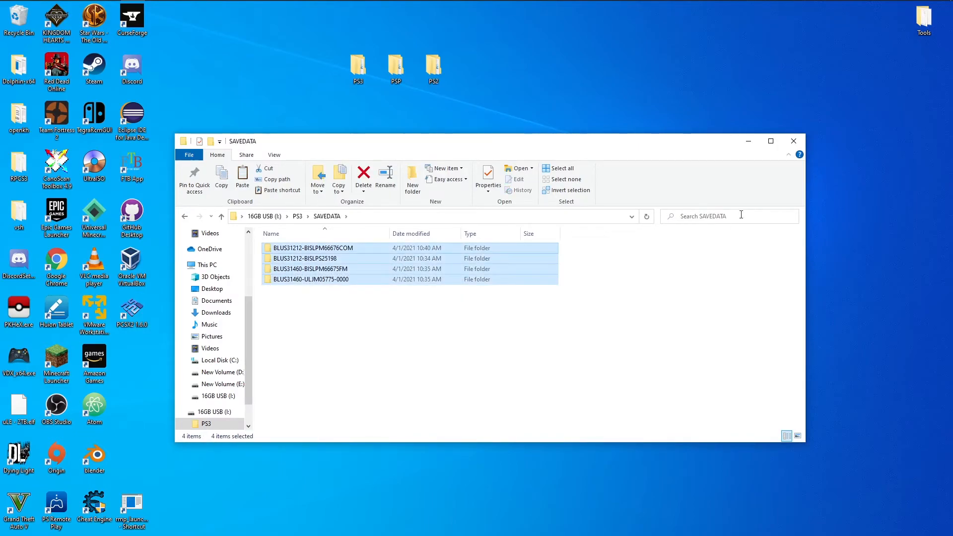
left_click(793, 142)
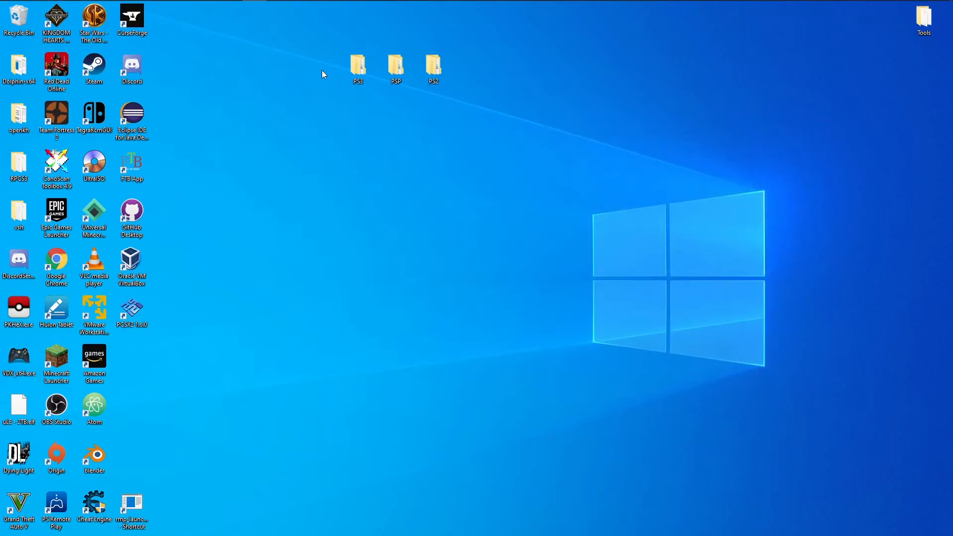
double_click(353, 73)
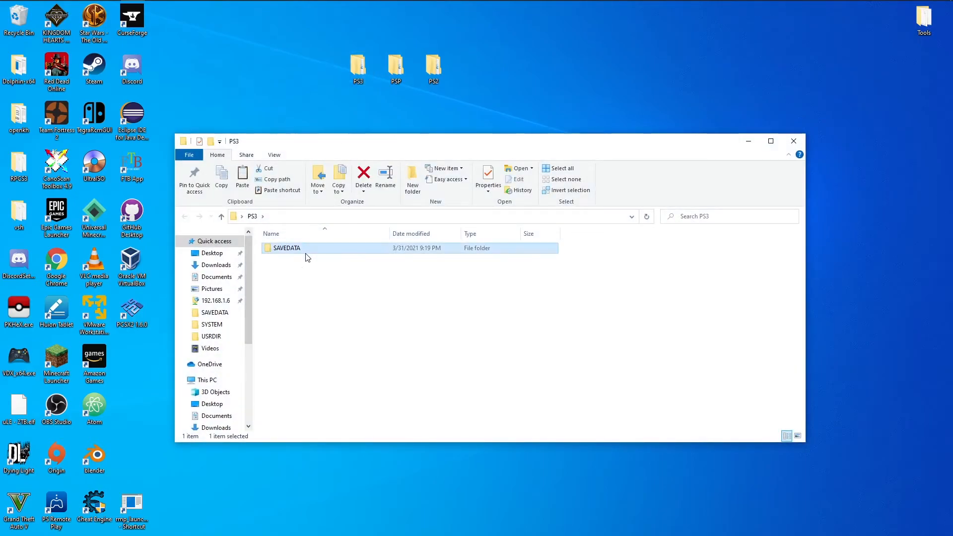
double_click(308, 254)
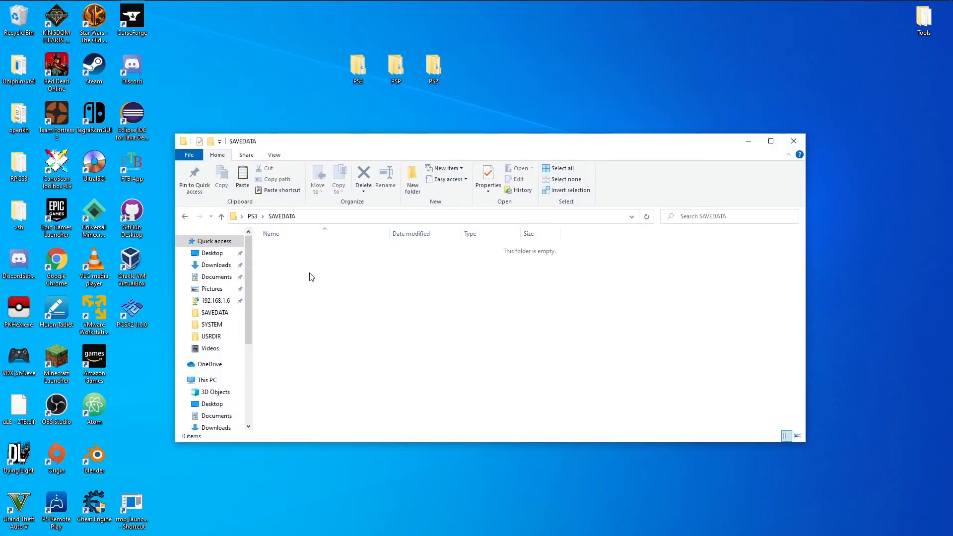
key("ctrl+v")
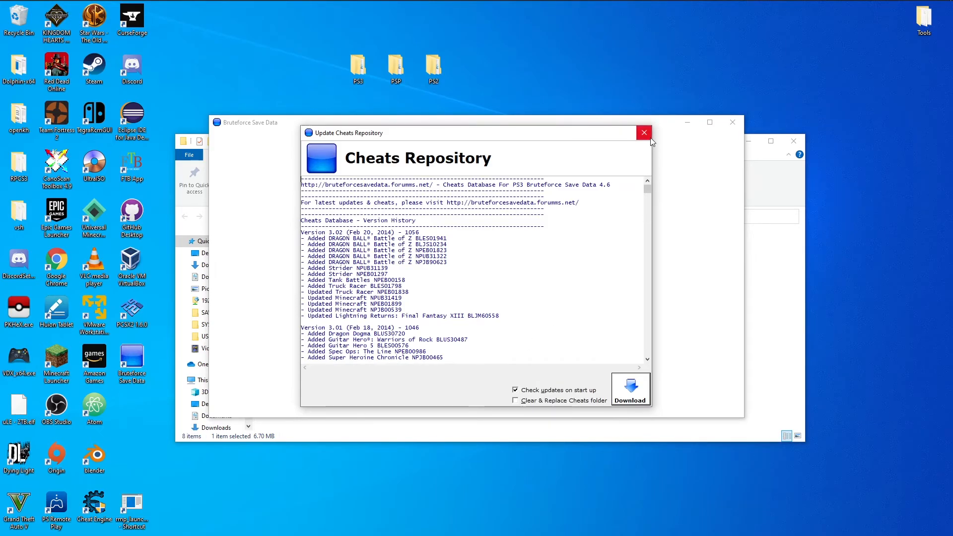
In Bruteforce Save Data, dismiss the startup dialogs and configure Profile 0 with the PARAM.SFO from BLUS31460-BISLPM66675FM, accepting the suggested friendly name.
left_click(648, 129)
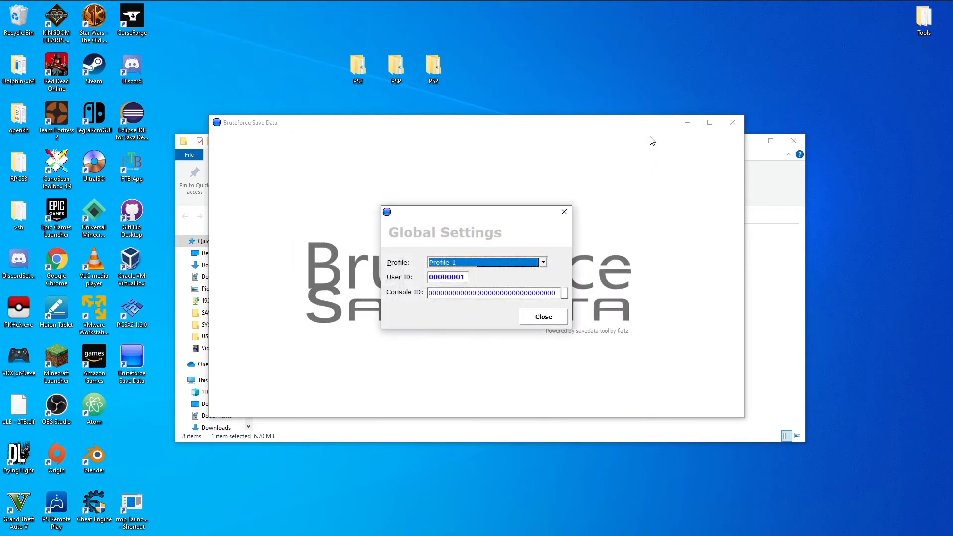
left_click(543, 318)
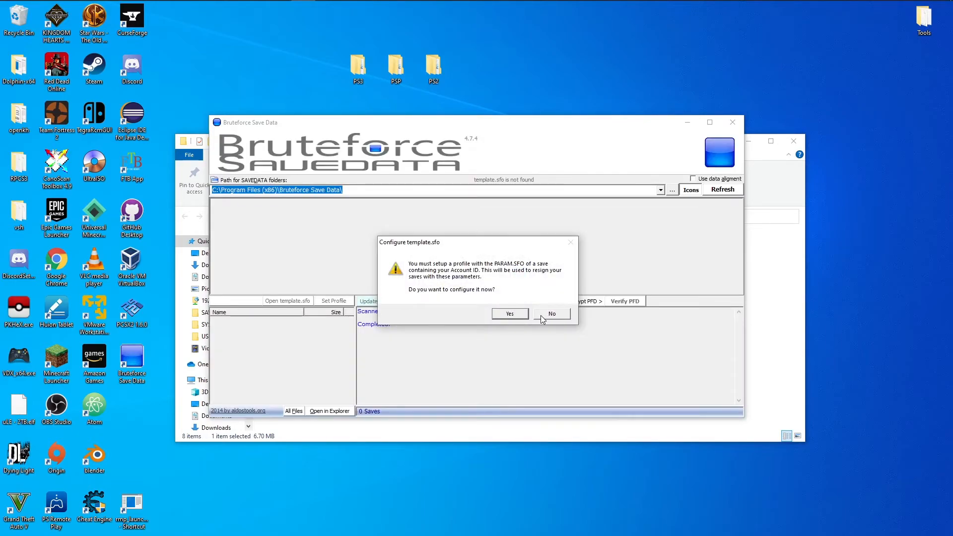
left_click(519, 317)
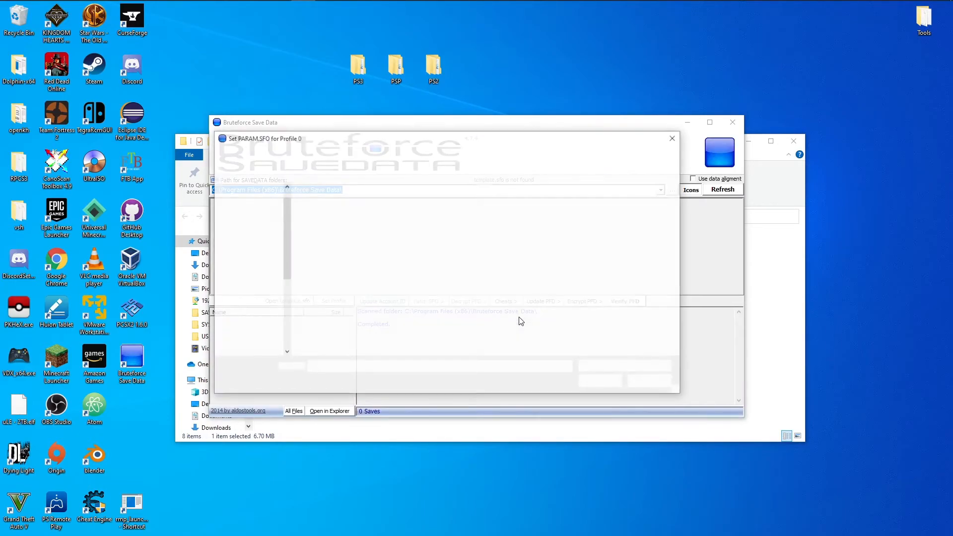
left_click(387, 157)
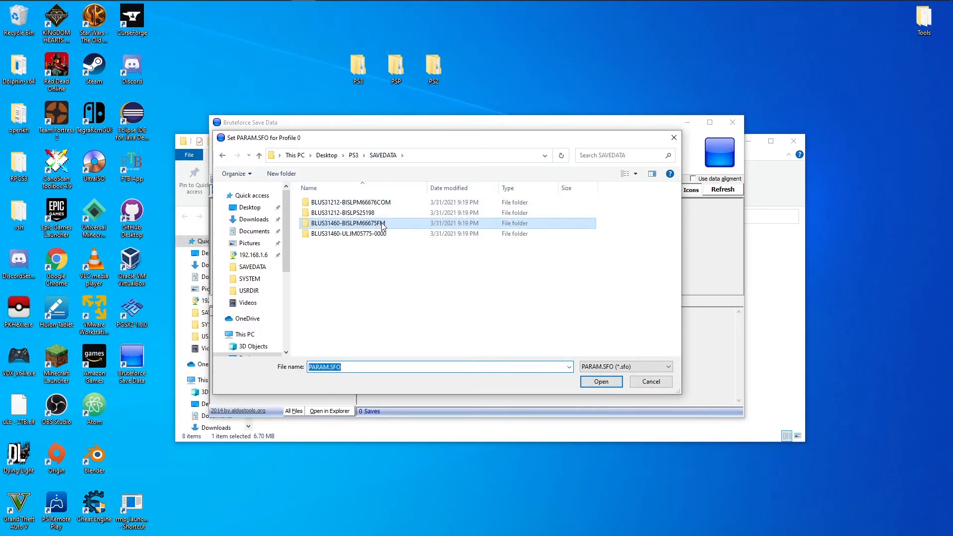
double_click(382, 225)
double_click(362, 204)
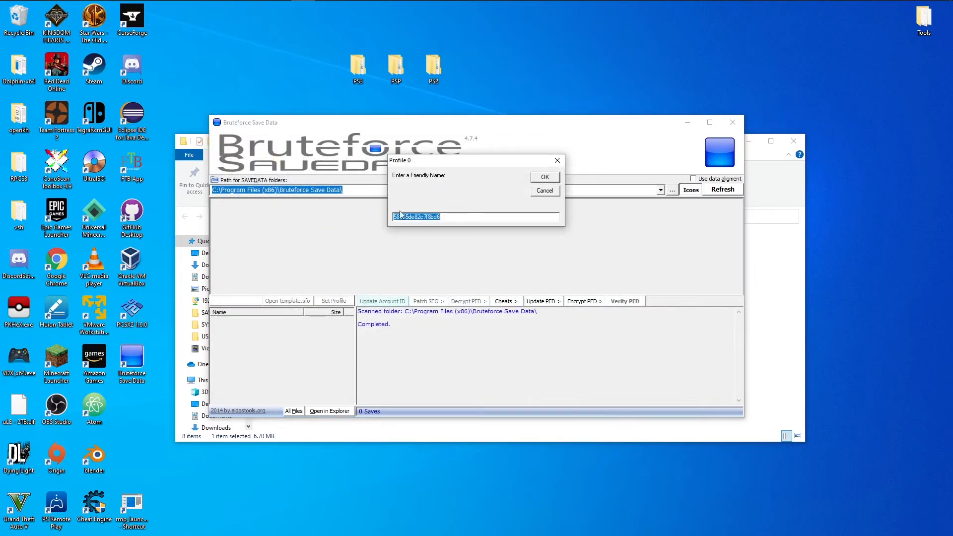
left_click(546, 178)
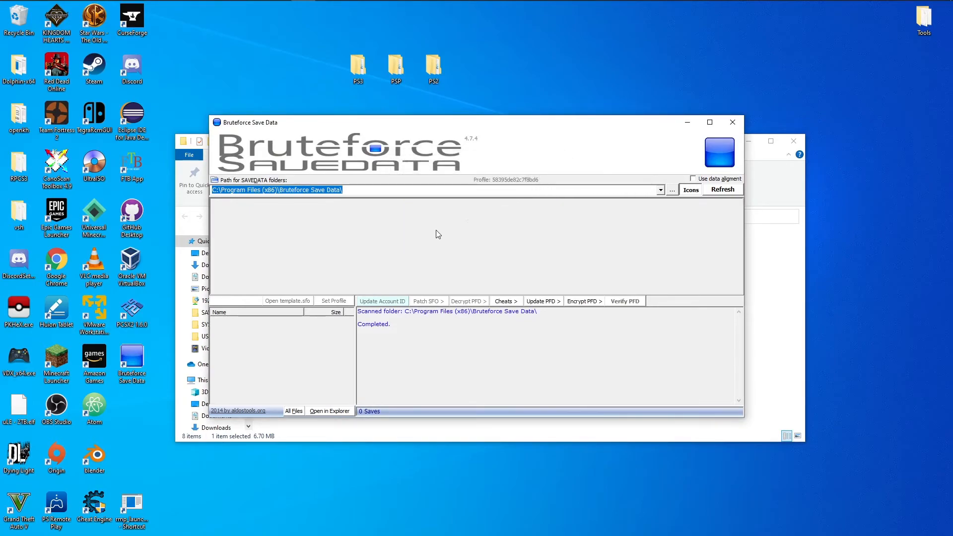
Set the save data folder path to the desktop's PS3\SAVEDATA folder.
left_click(669, 191)
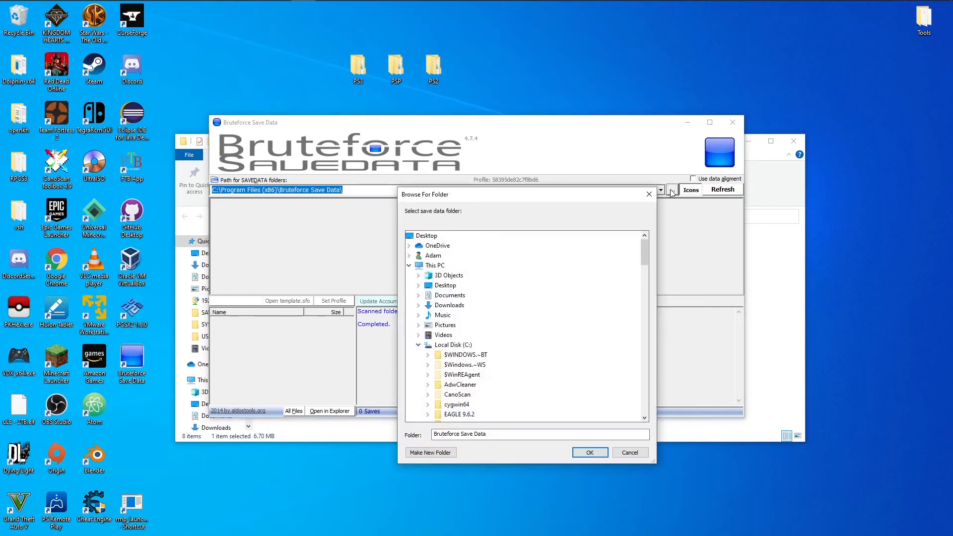
double_click(444, 285)
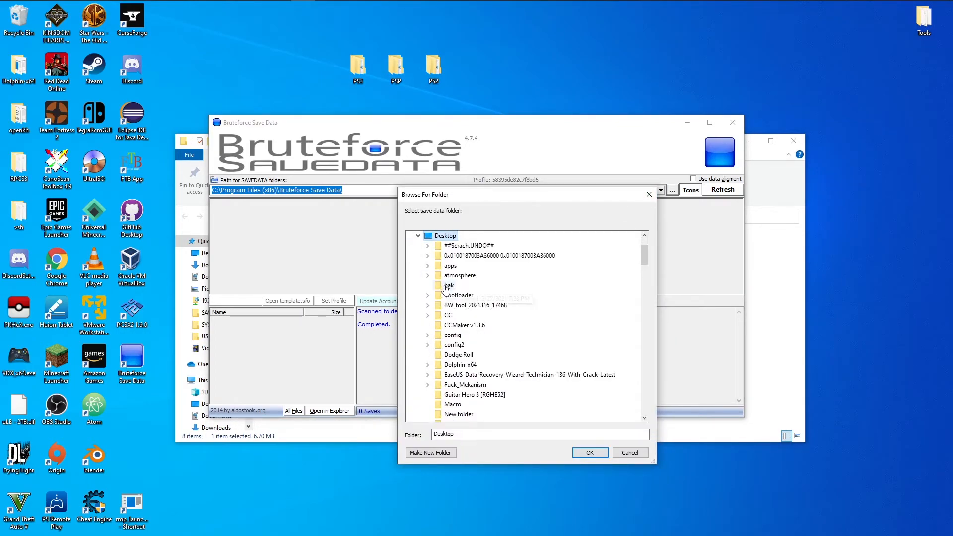
left_click(473, 306)
key("p")
key("p")
key("p")
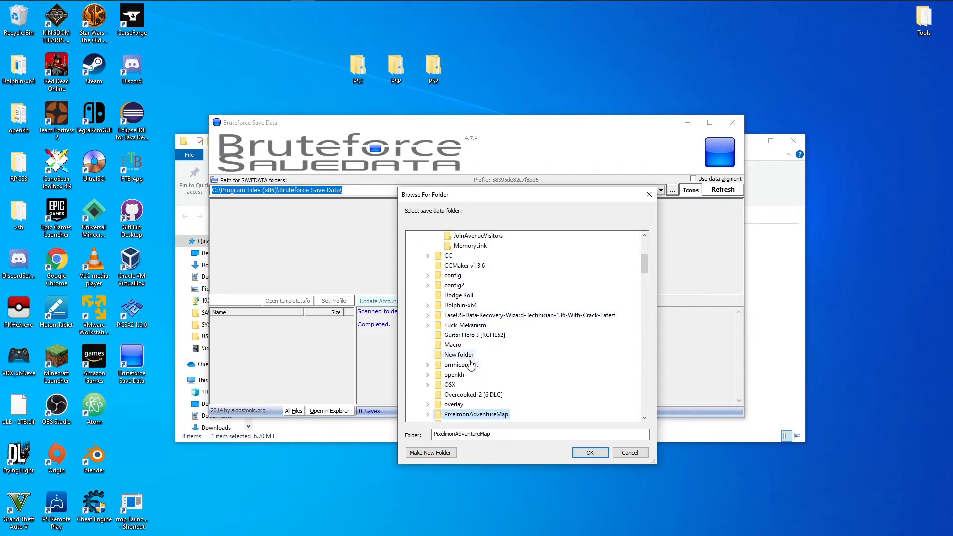
key("p")
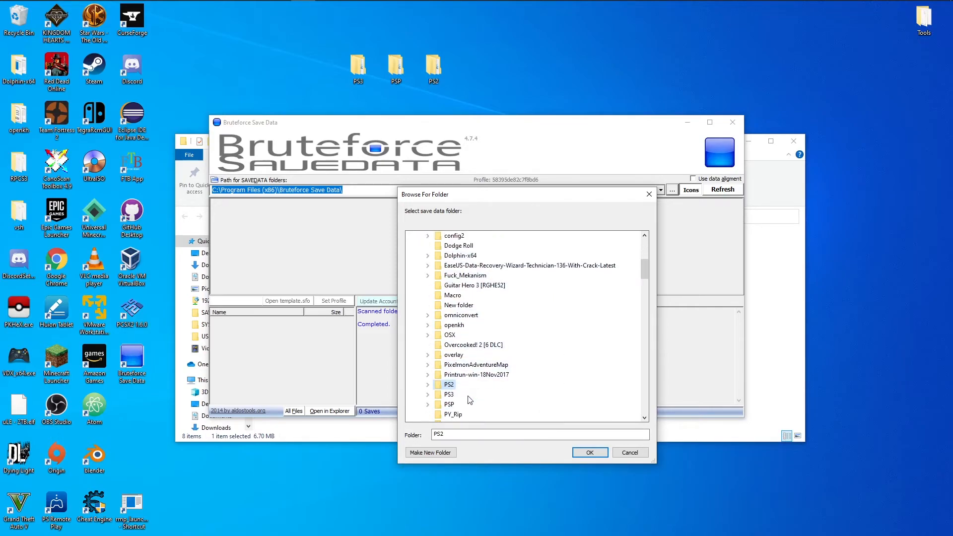
scroll(465, 396, "down", 2)
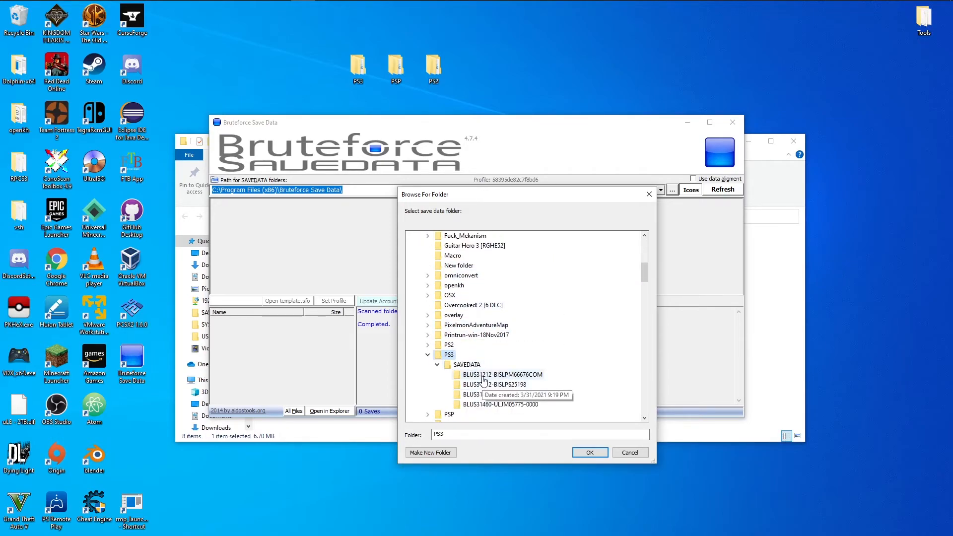
left_click(473, 366)
left_click(589, 452)
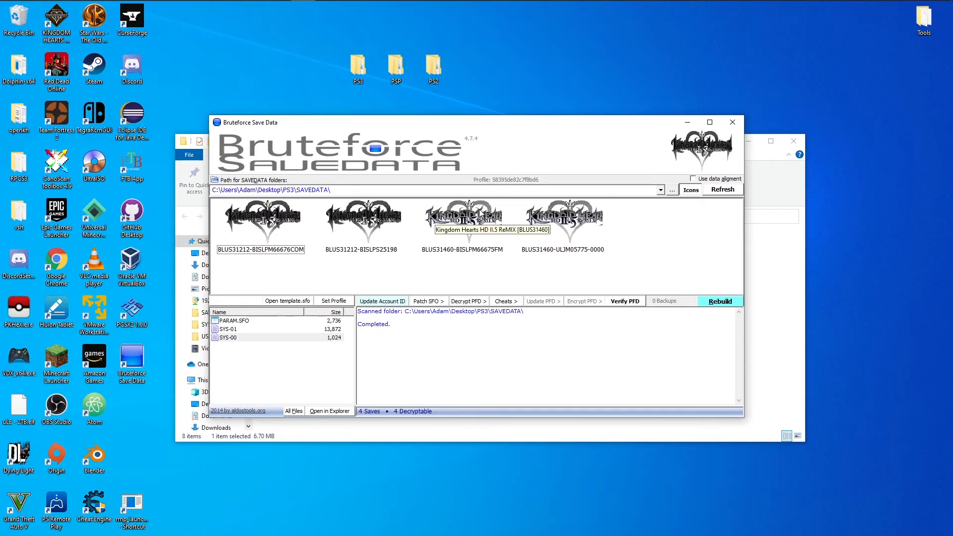
Run a partial rebuild on the BLUS31460-BISLPM66675FM save, verify its PFD and check the hash log.
left_click(480, 214)
left_click(715, 307)
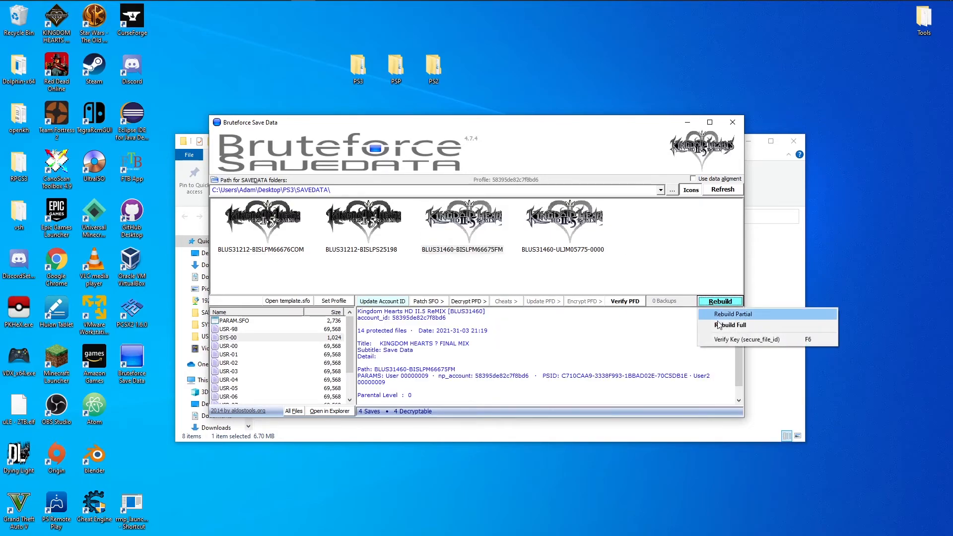
left_click(716, 317)
left_click(449, 306)
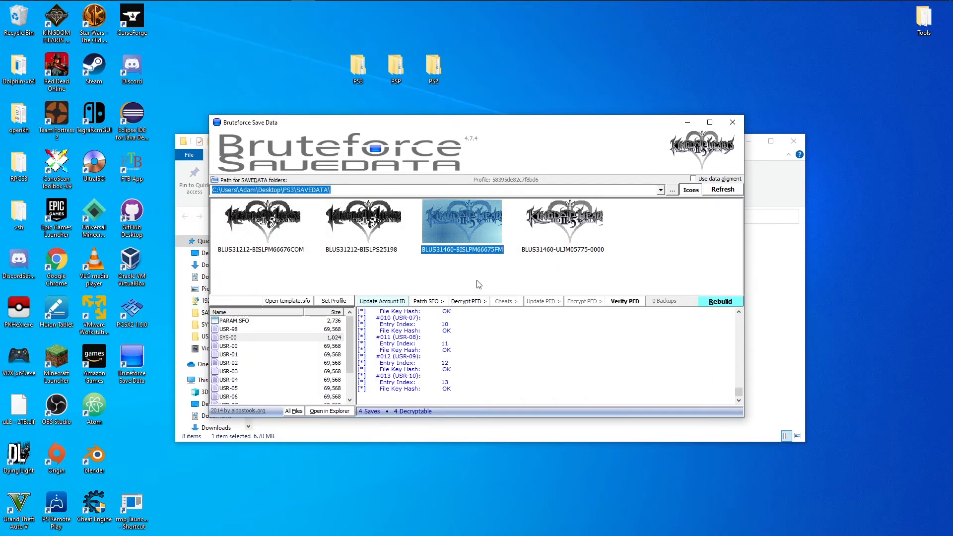
left_click(629, 305)
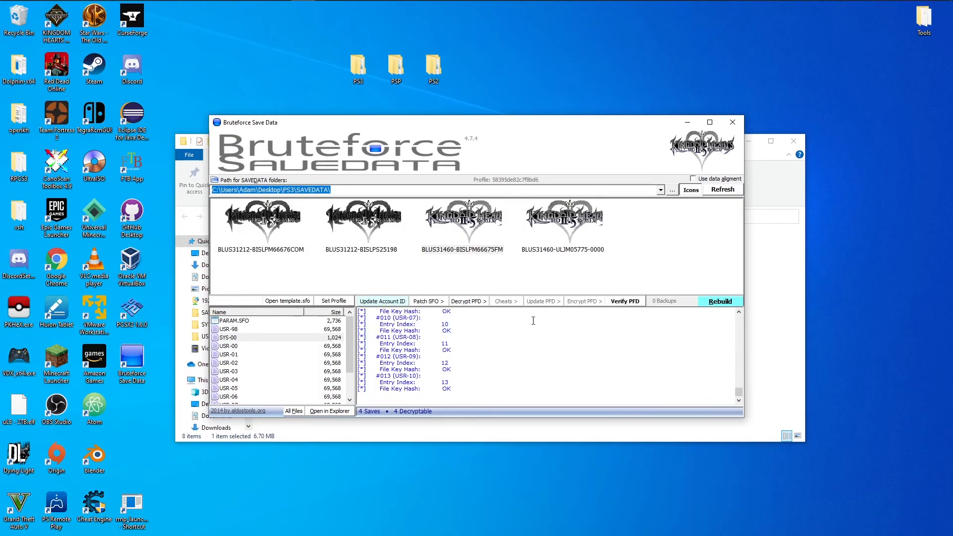
left_click_drag(452, 317, 449, 314)
left_click(459, 325)
left_click_drag(467, 389, 364, 304)
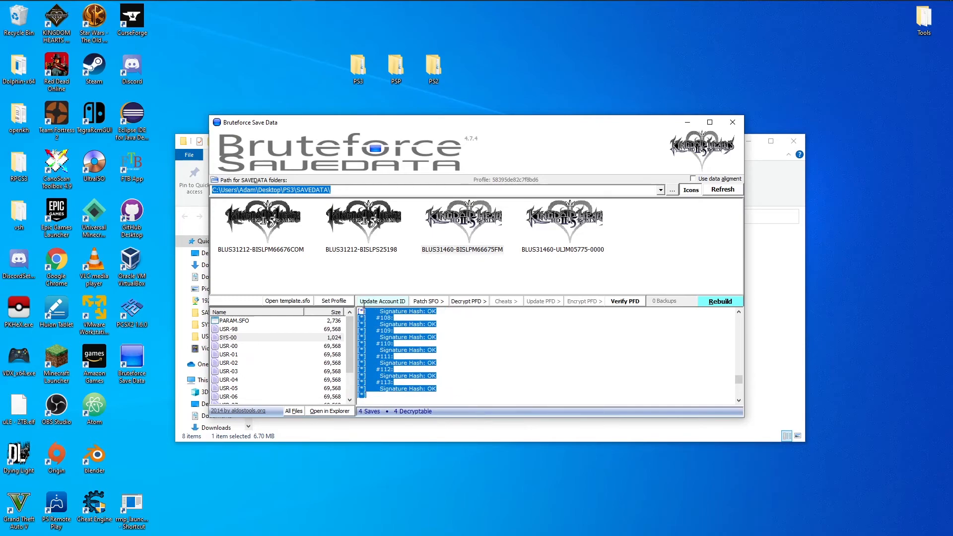
left_click(505, 340)
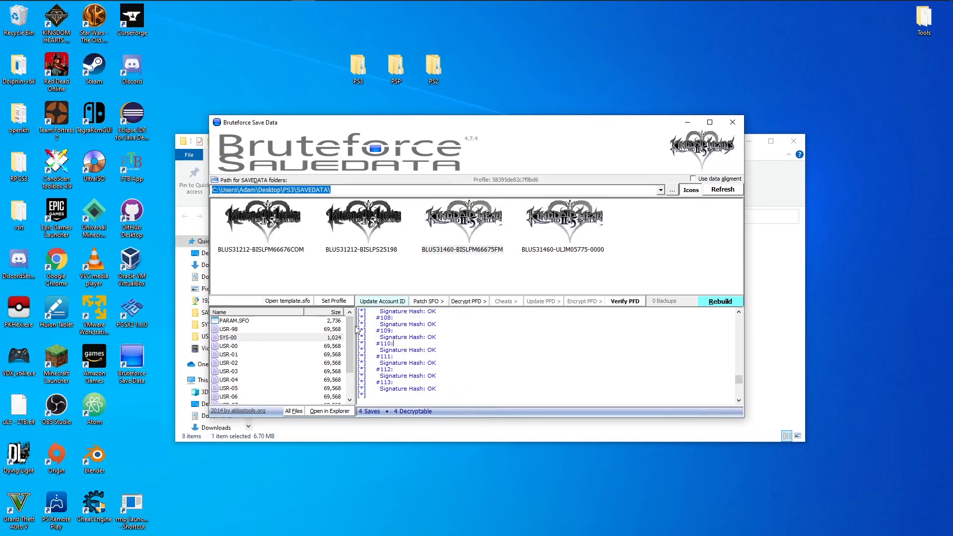
Decrypt the USR-10 file of the BLUS31460-BISLPM66675FM save.
left_click_drag(349, 340, 349, 358)
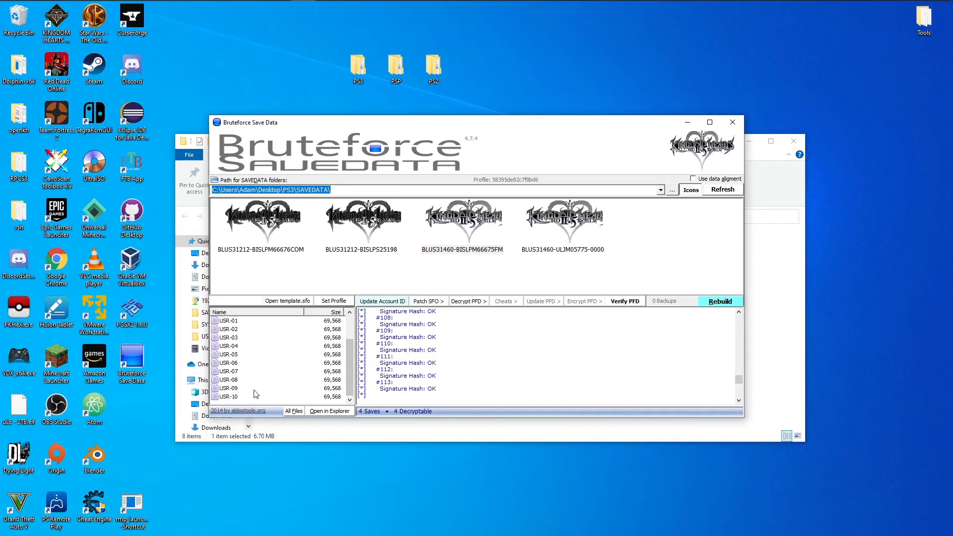
left_click(236, 397)
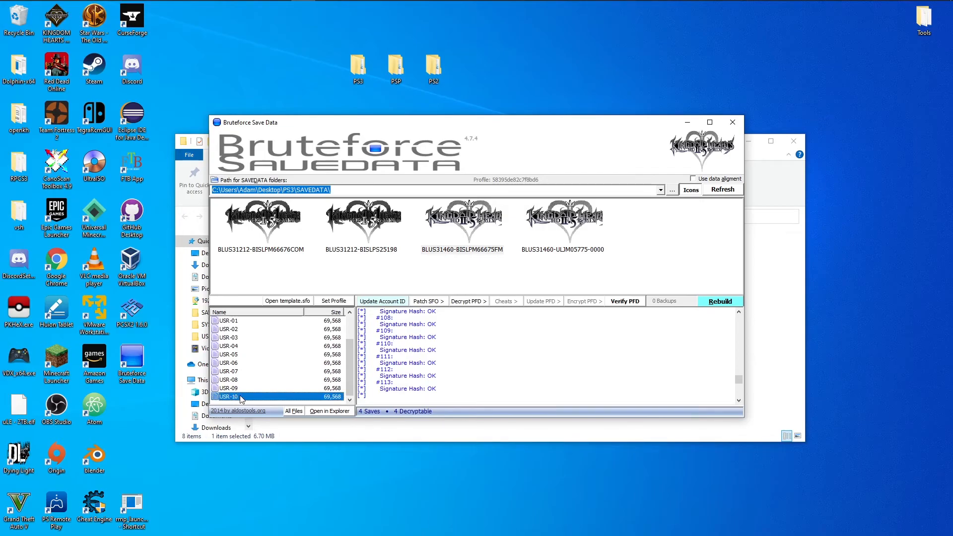
right_click(242, 400)
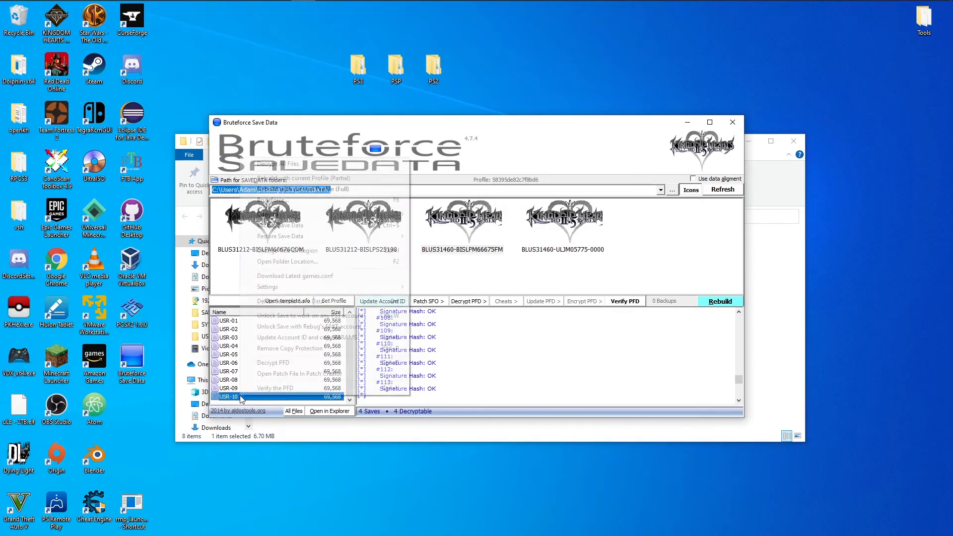
left_click(277, 365)
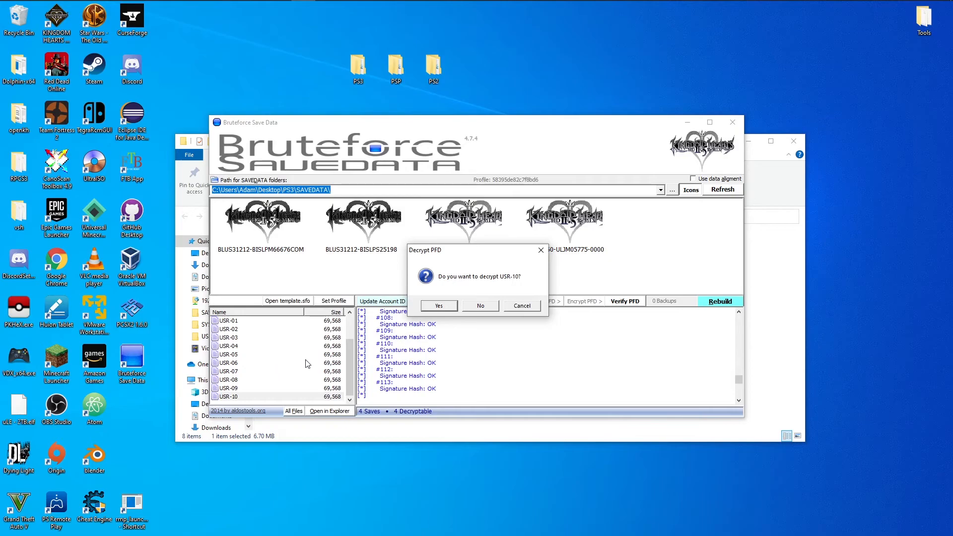
left_click(439, 306)
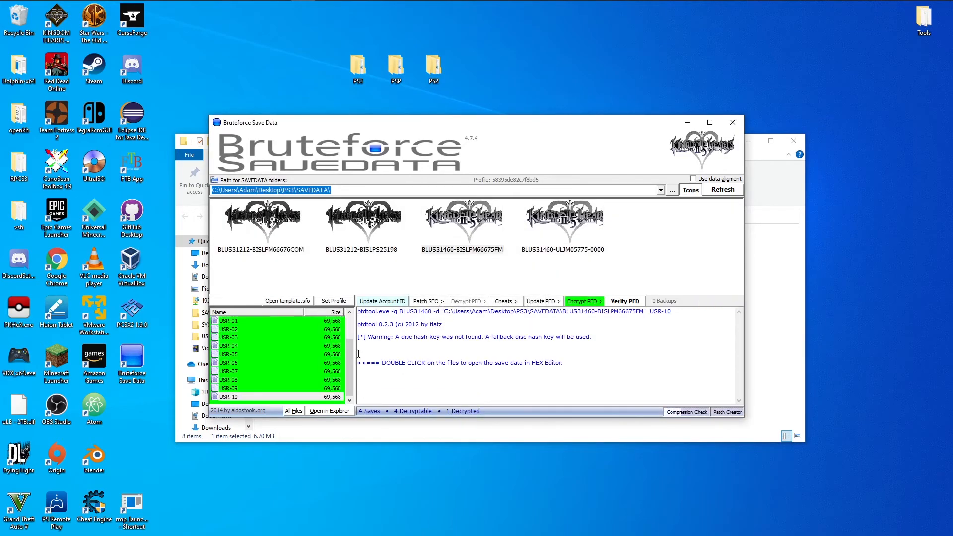
Open the BLUS31460-BISLPM66675FM save folder in File Explorer and examine the undecrypted USR-09 file read-only in HxD, closing it when done.
left_click(281, 395)
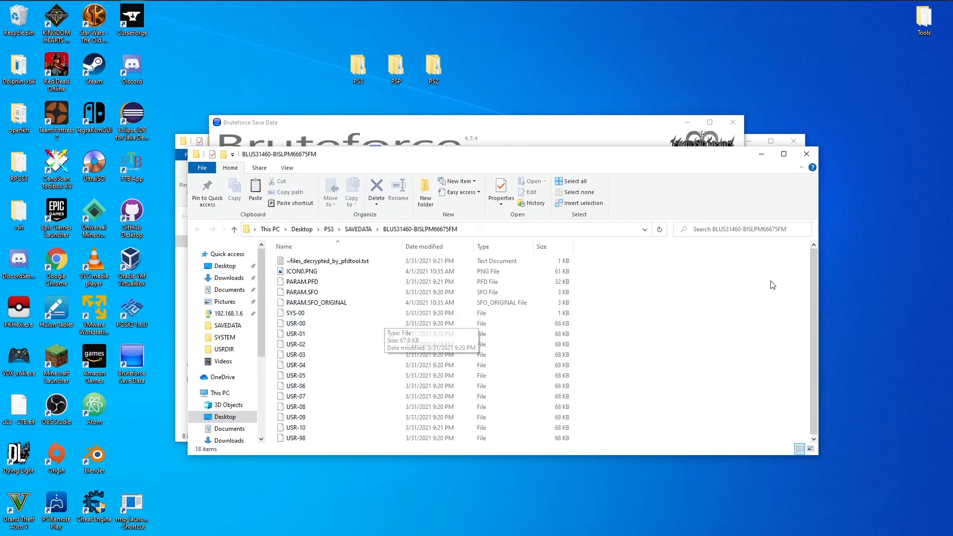
left_click(358, 420)
right_click(340, 418)
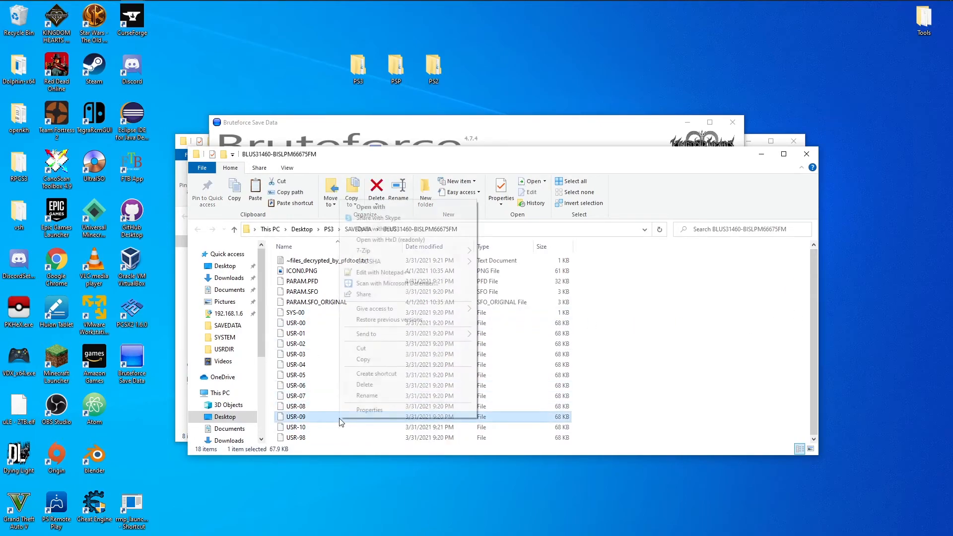
left_click(382, 240)
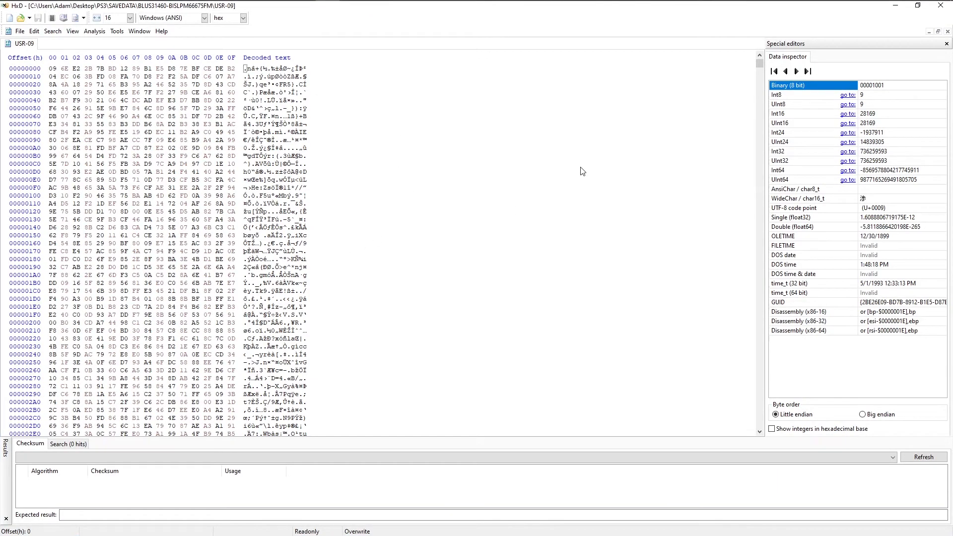
left_click(940, 6)
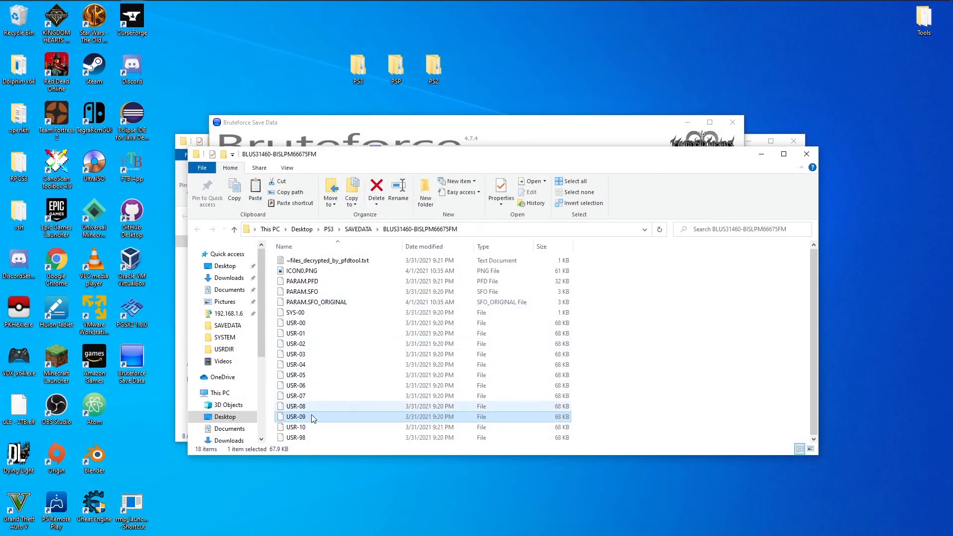
Open USR-10 read-only in HxD and examine the file header.
right_click(305, 429)
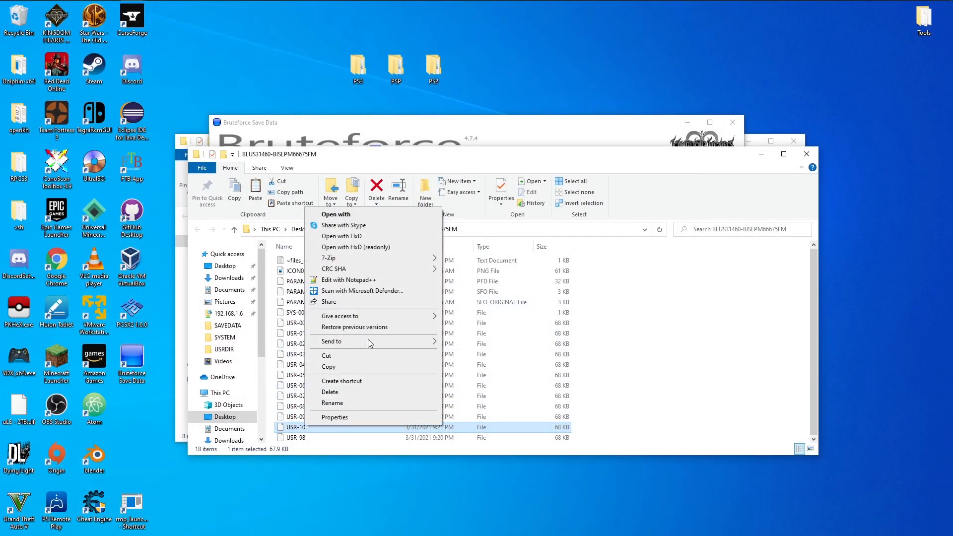
left_click(382, 246)
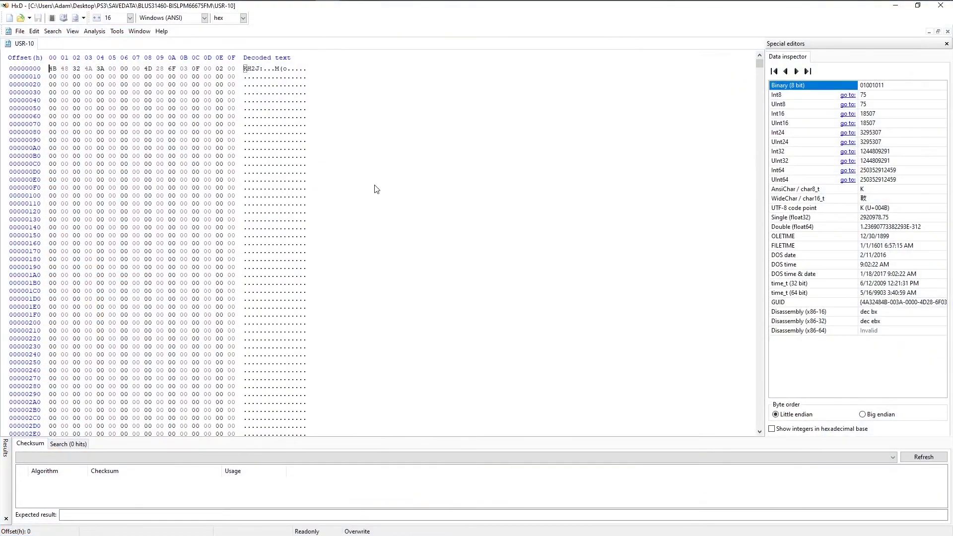
double_click(245, 68)
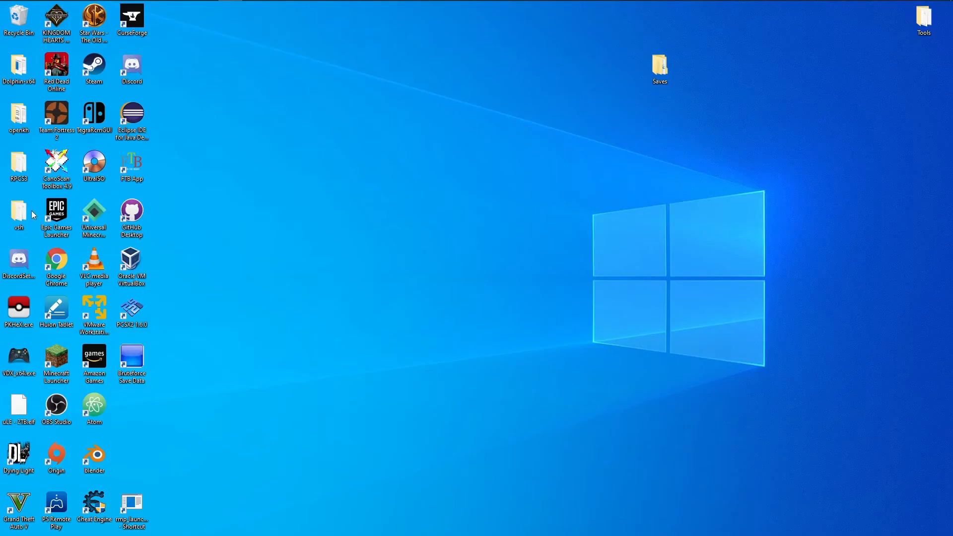
Open the BLUS31460-BISLPM66675FM save folder under RPCS3\dev_hdd0\home\00000001\savedata.
double_click(13, 169)
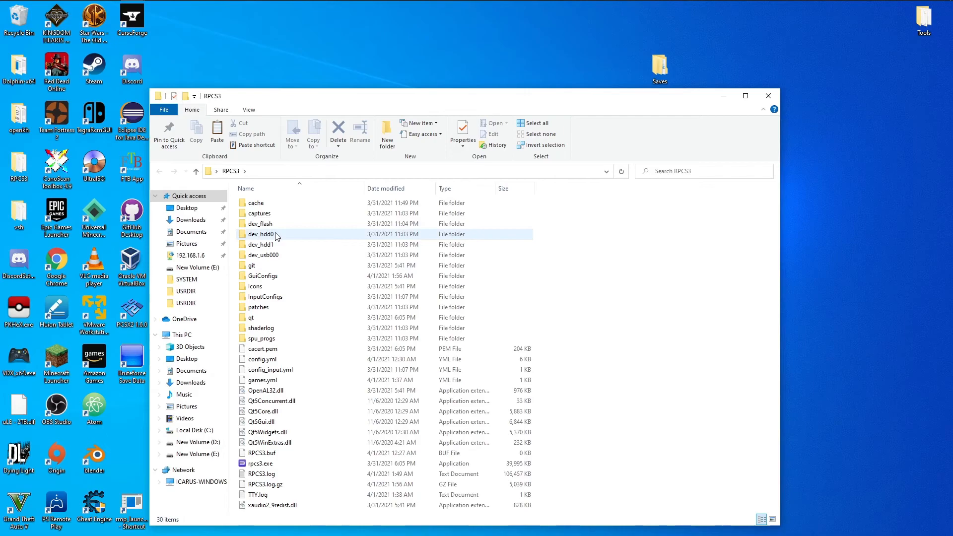
double_click(276, 235)
left_click(272, 225)
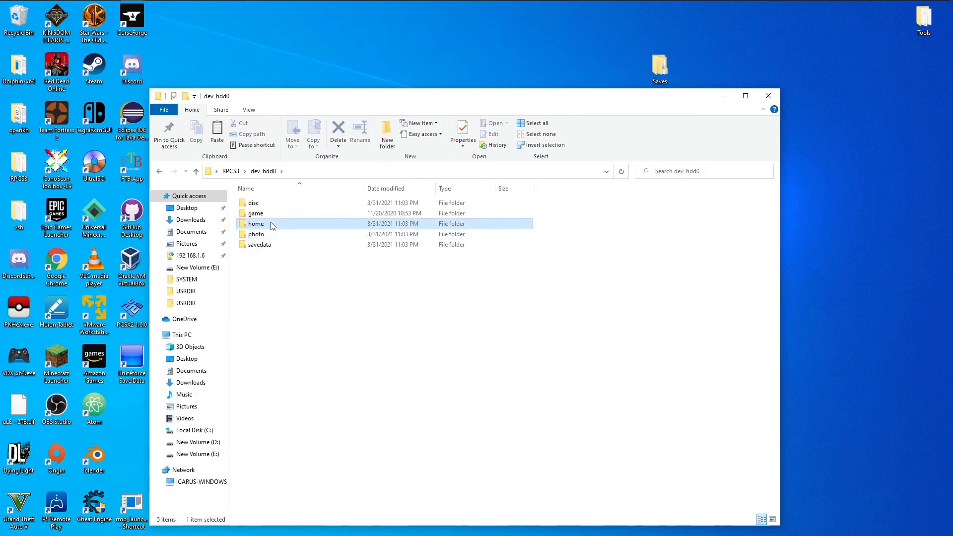
double_click(273, 225)
double_click(272, 204)
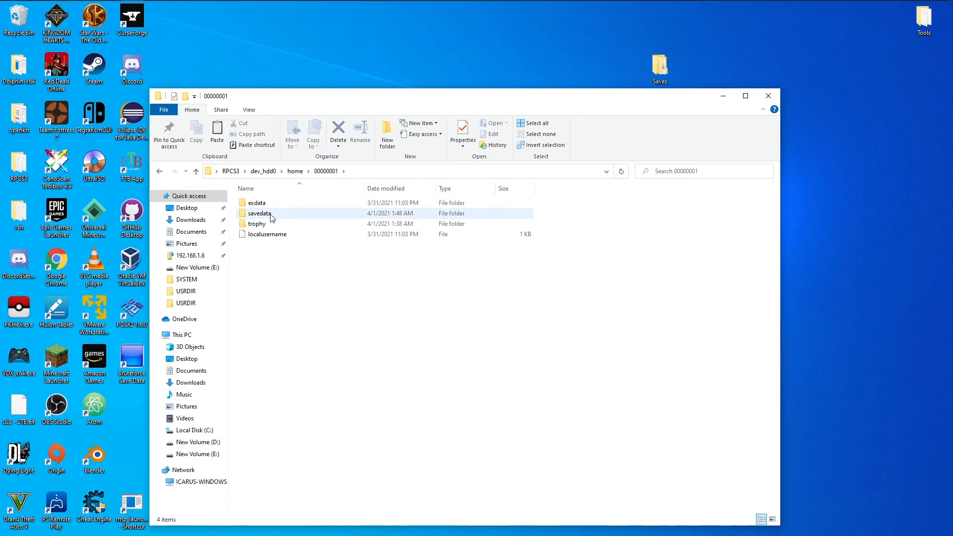
double_click(271, 214)
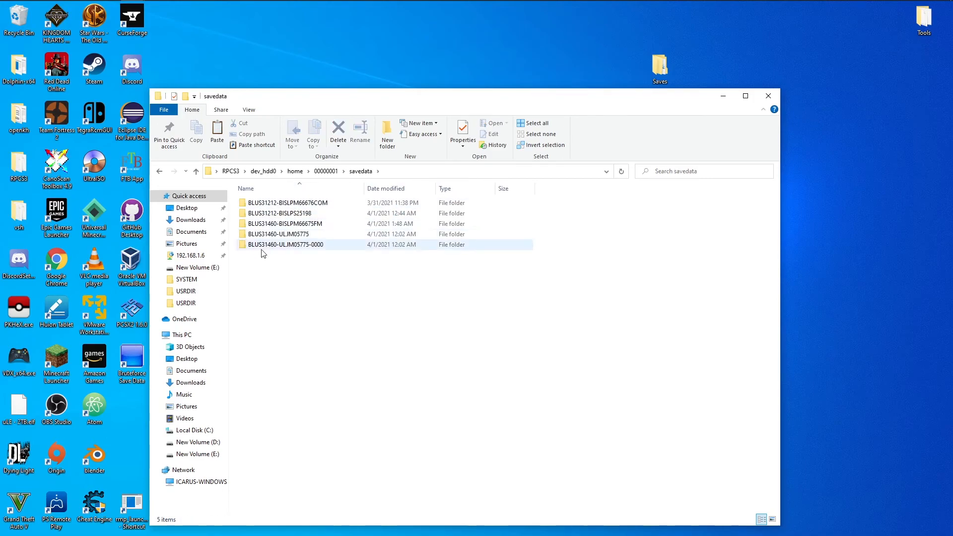
double_click(287, 224)
Open the RPCS3 save file USR-00 read-only in HxD and examine its header.
left_click(273, 235)
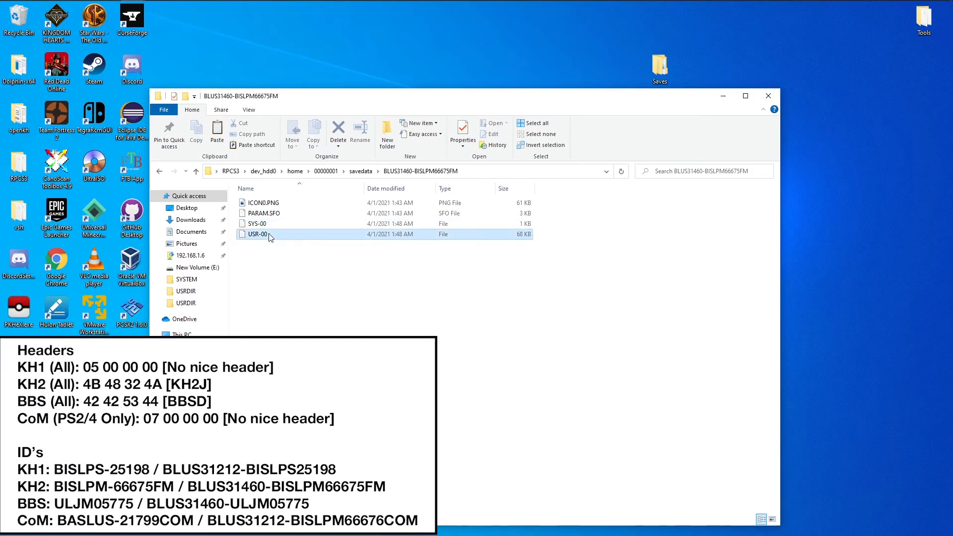
right_click(270, 235)
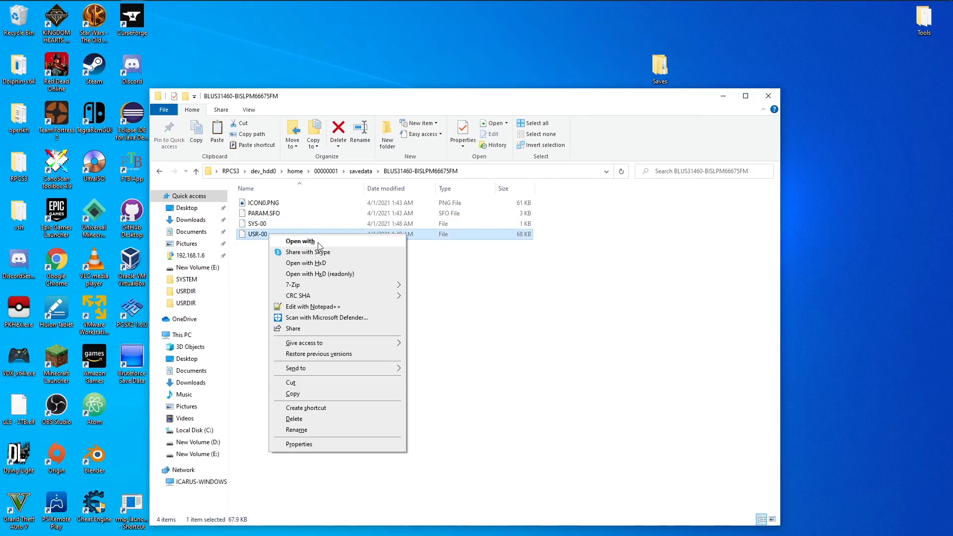
left_click(329, 275)
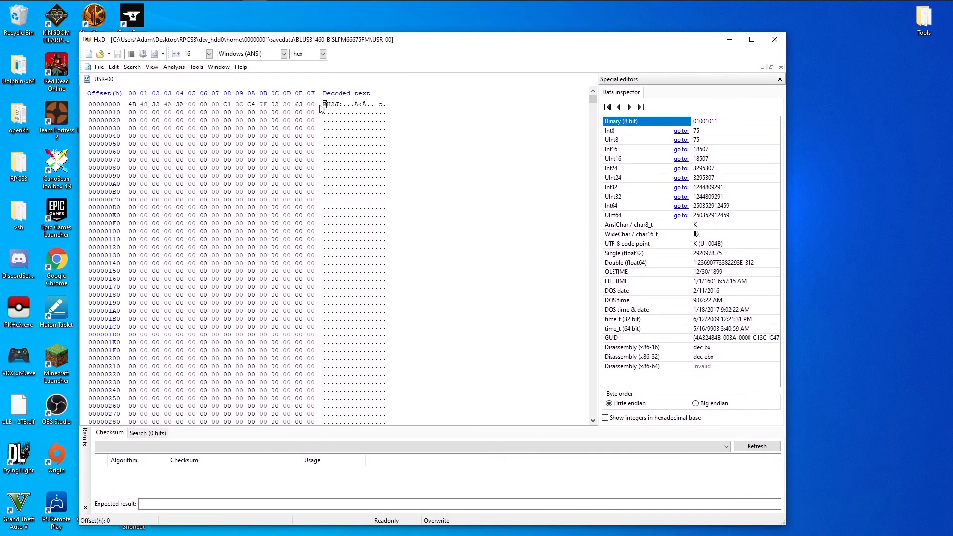
left_click_drag(322, 104, 340, 104)
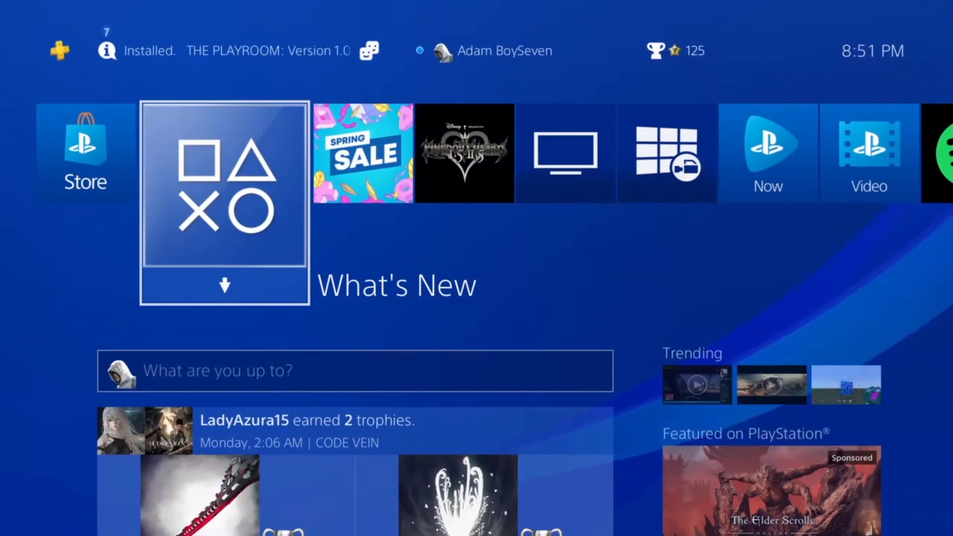
On the PS4, open Application Saved Data Management in Settings.
key("Up")
key("Return")
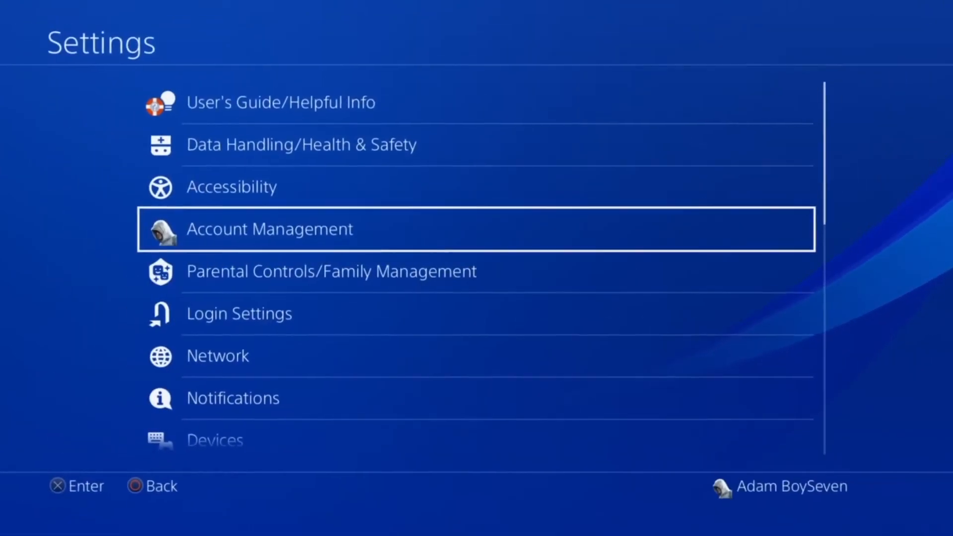
key("Down")
key("Down")
key("Down")
key("Down")
key("Down")
key("Down")
key("Down")
key("Down")
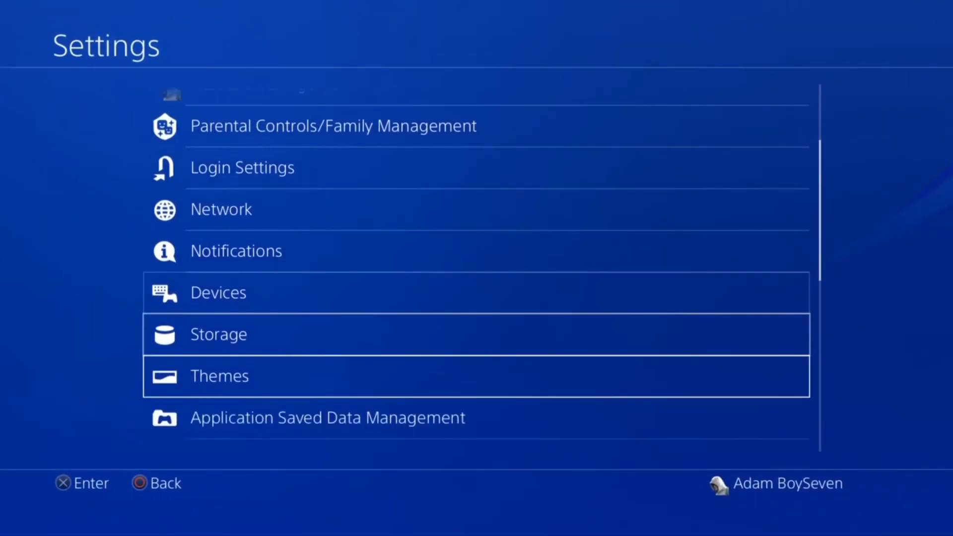
key("Return")
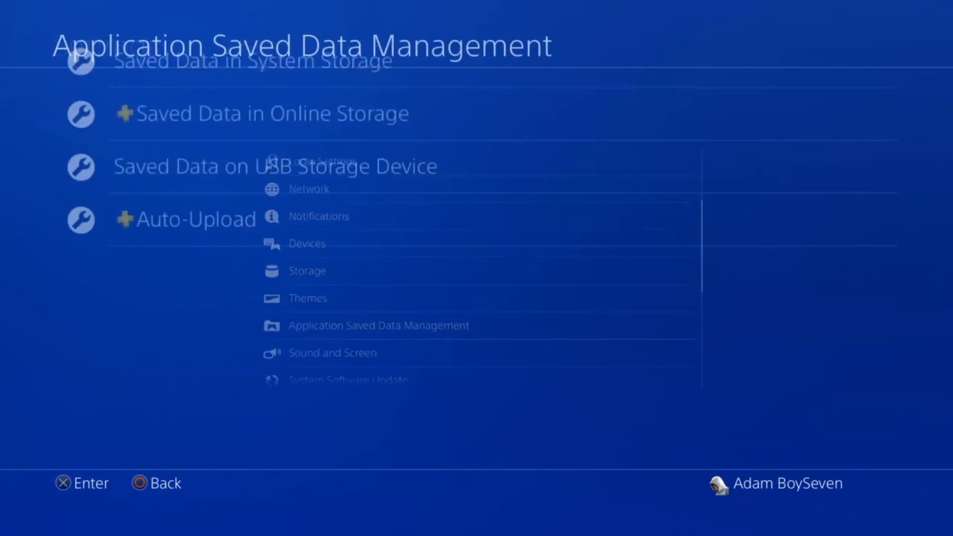
Copy all KINGDOM HEARTS - HD 1.5+2.5 ReMIX - saved data from system storage to the USB storage device.
key("Return")
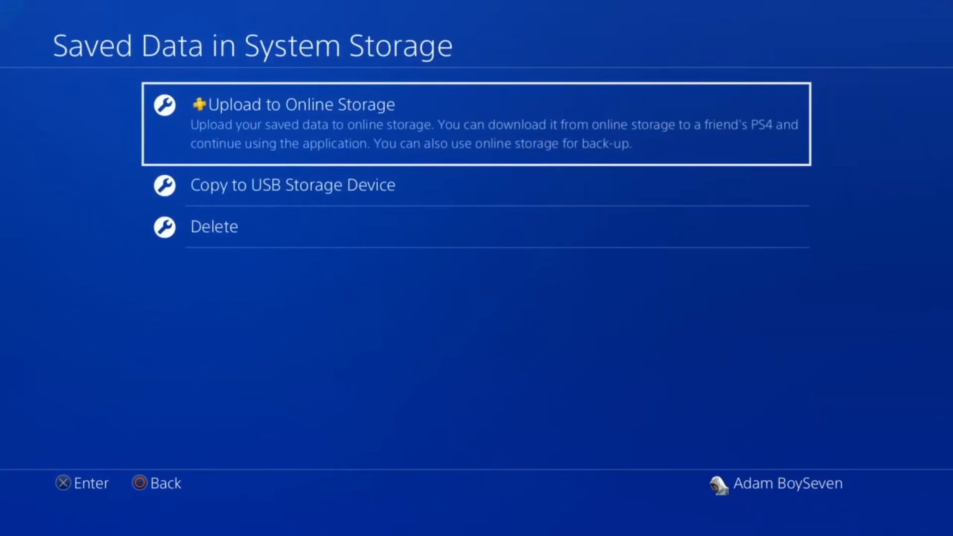
key("Down")
key("Return")
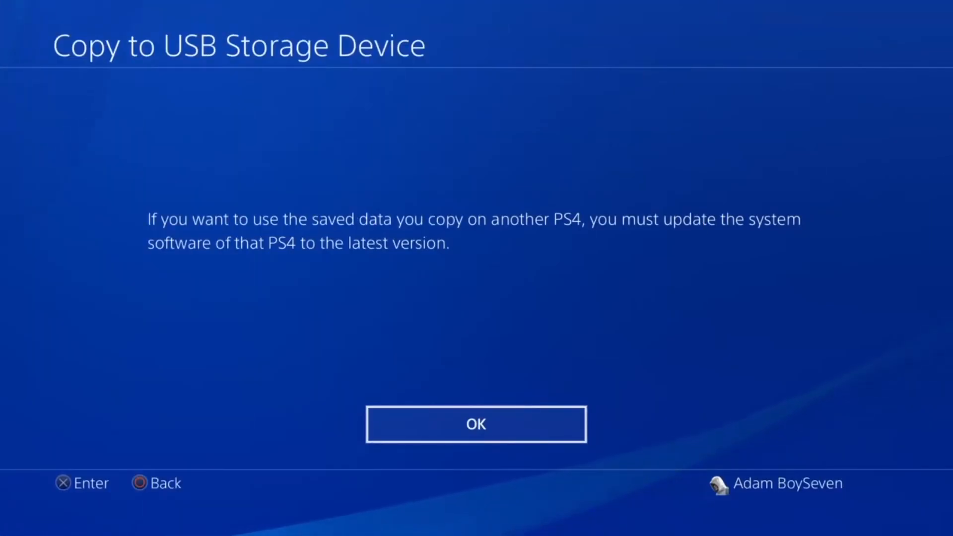
key("Return")
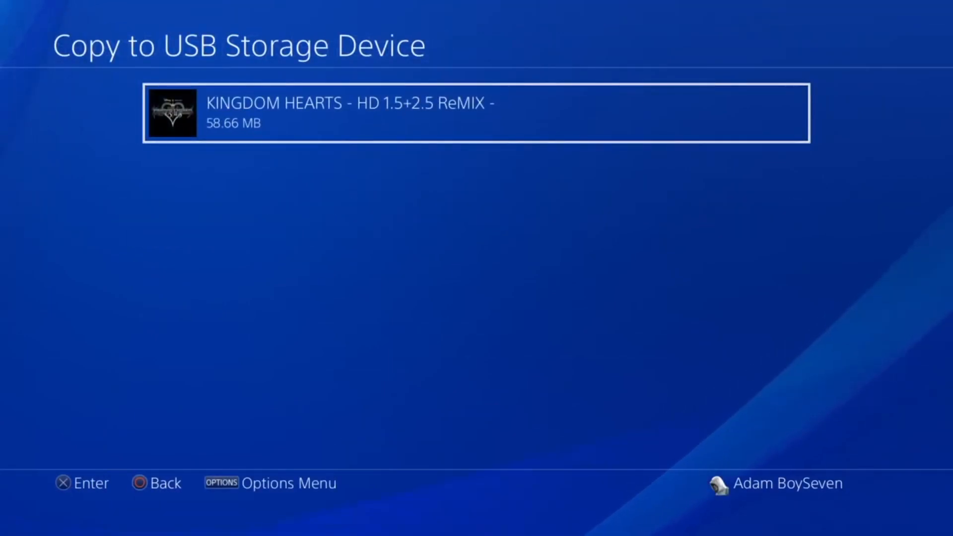
key("Return")
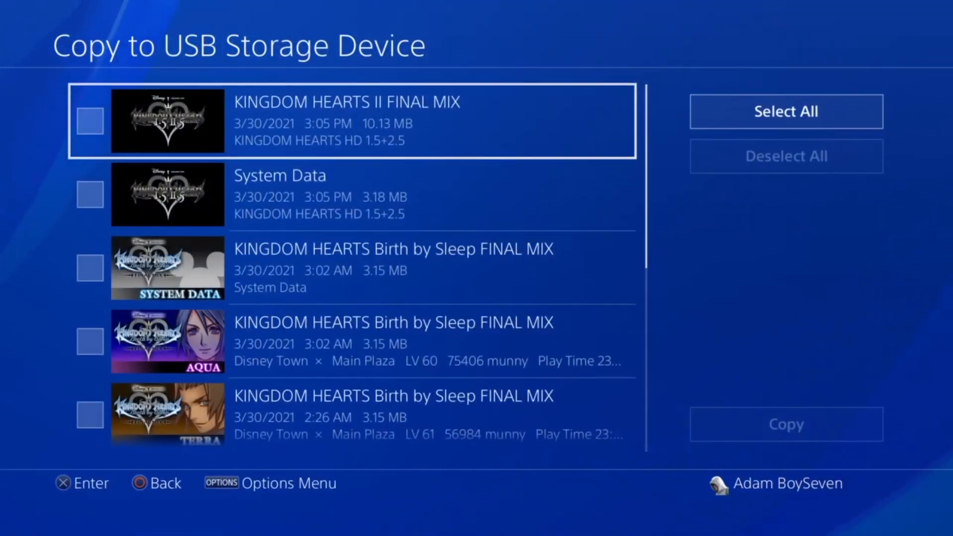
key("Right")
key("Return")
key("Down")
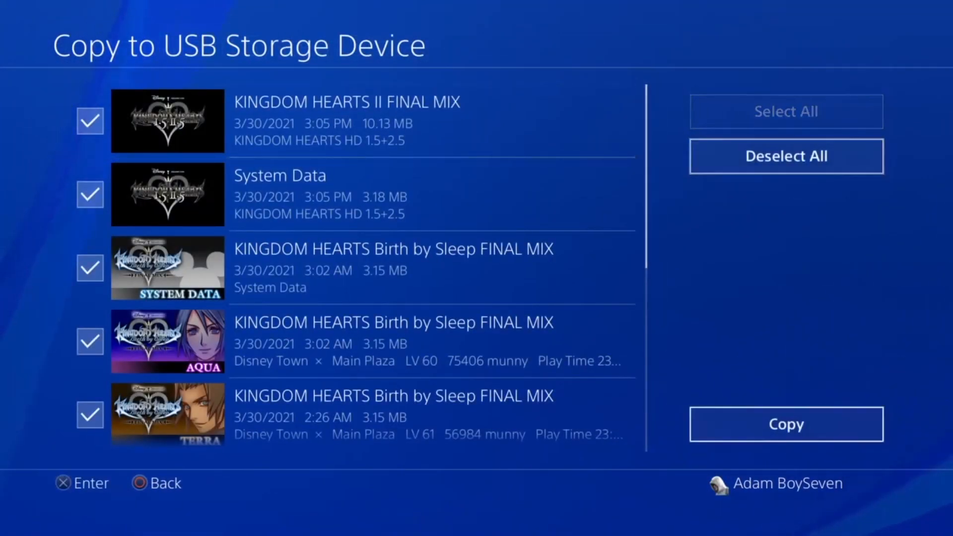
key("Return")
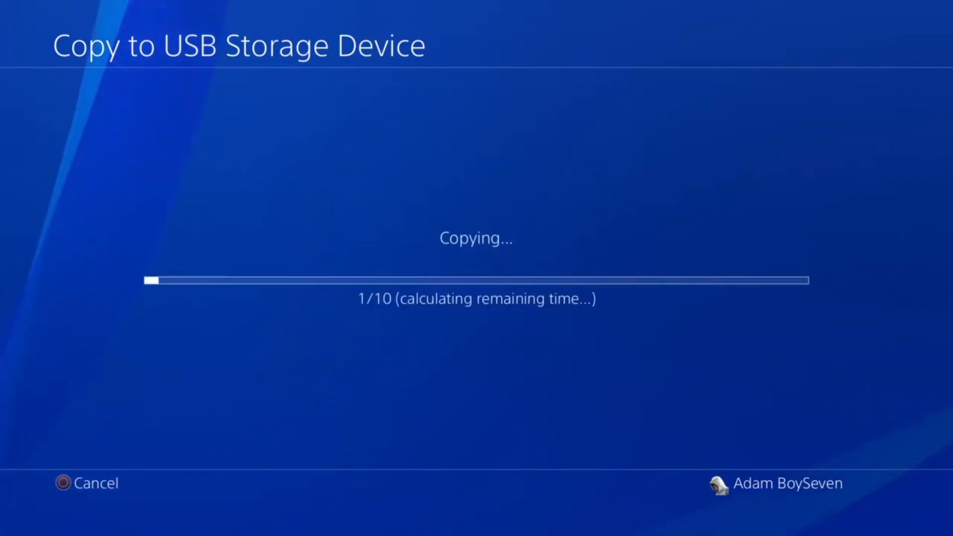